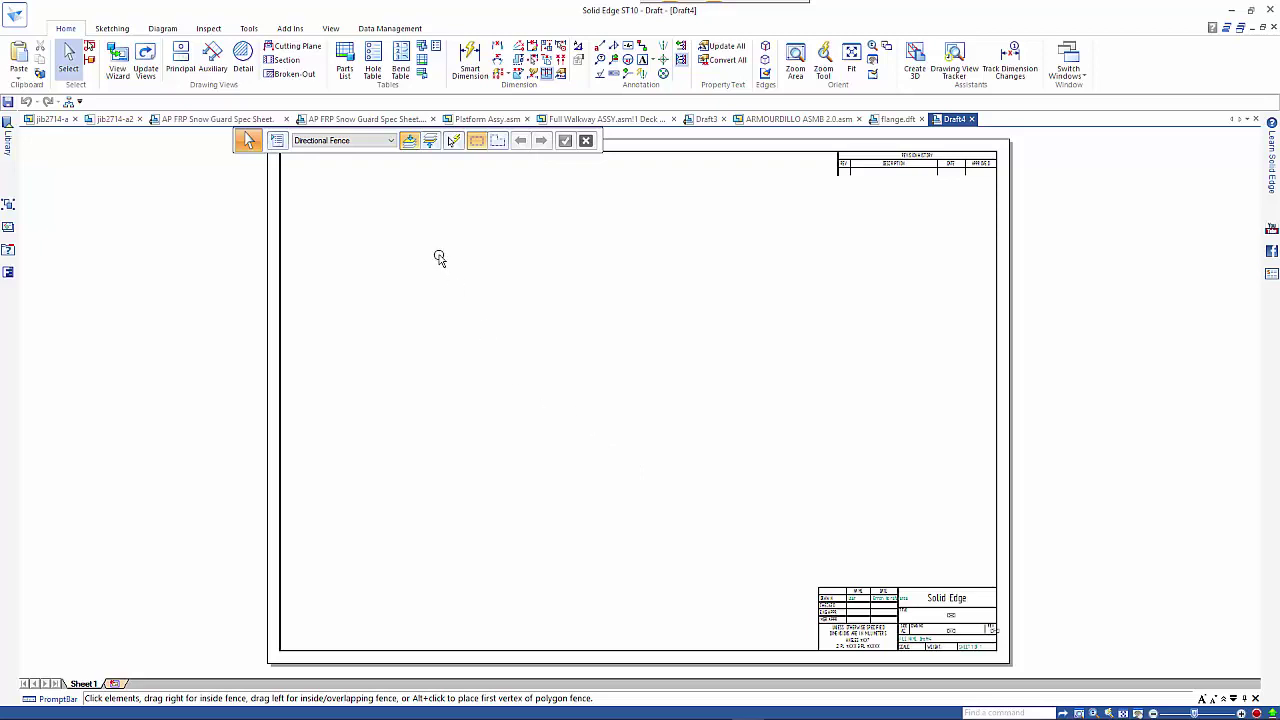
Switch Draft4 from Sheet 1 to the blank 2D Model drawing space.
{"action": "left_click", "coordinate": [329, 29]}
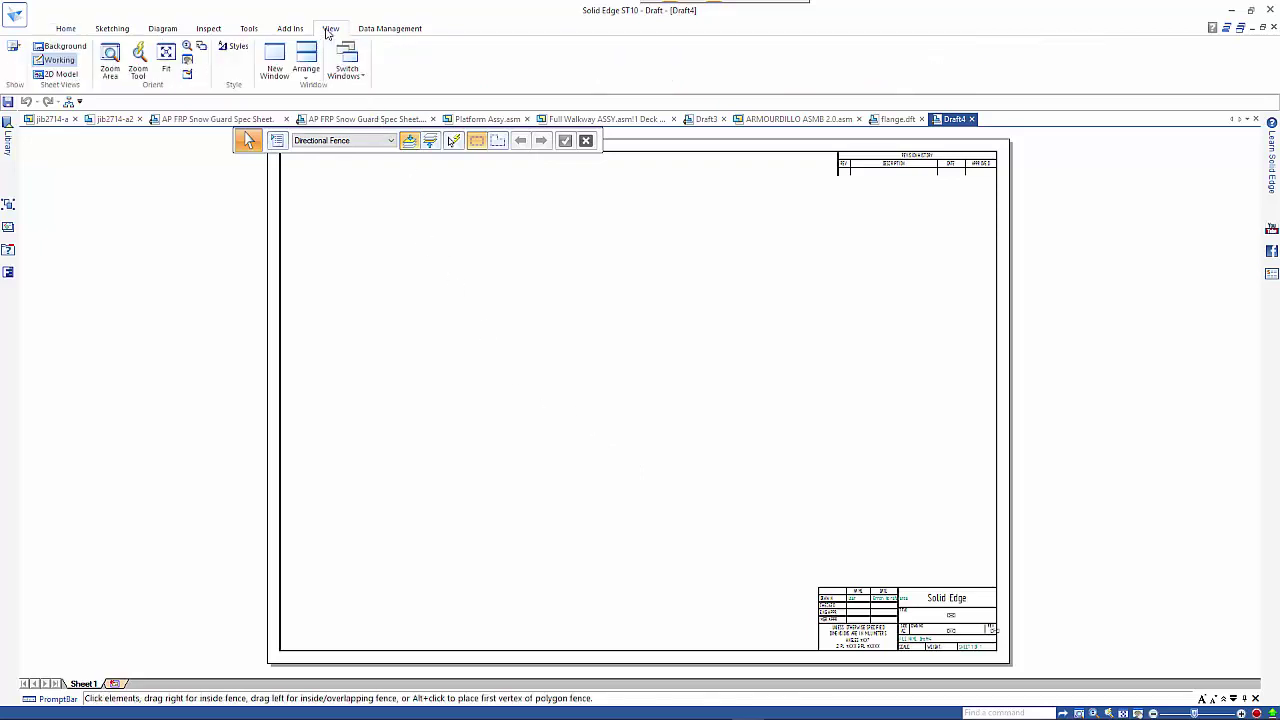
{"action": "left_click", "coordinate": [55, 74]}
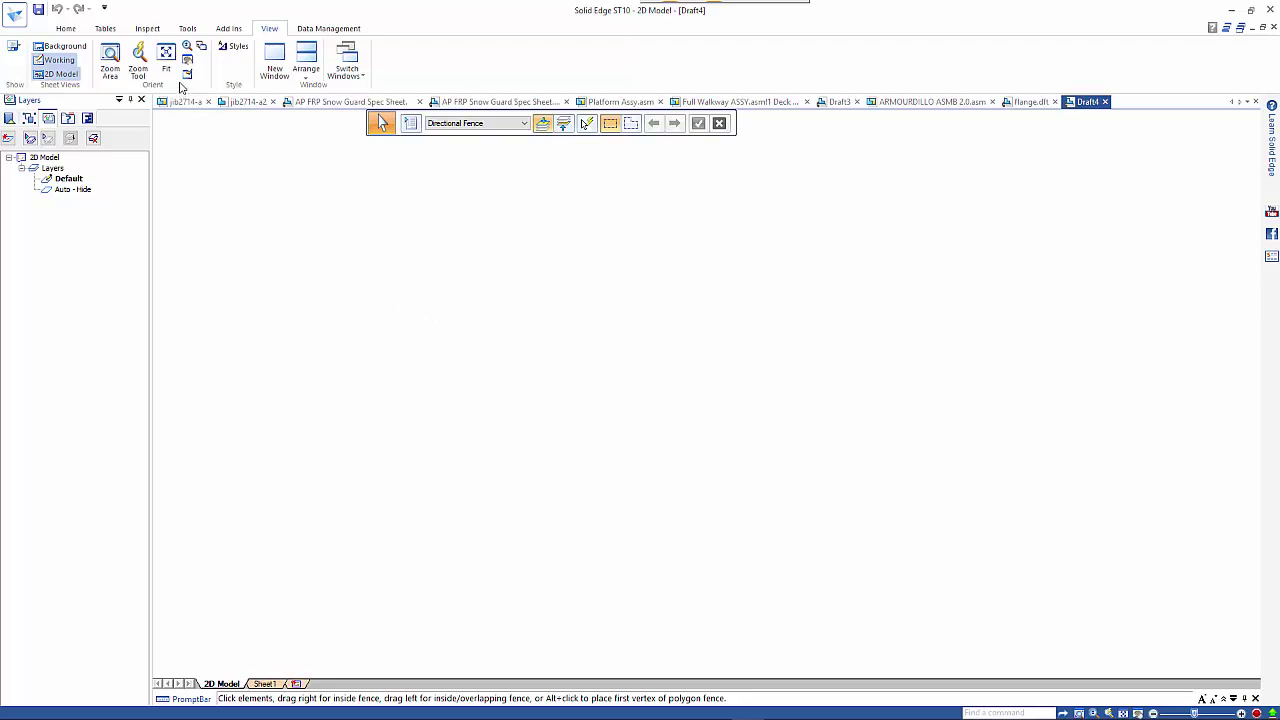
Return to the Home drawing commands so line drawing can begin.
{"action": "left_click", "coordinate": [66, 30]}
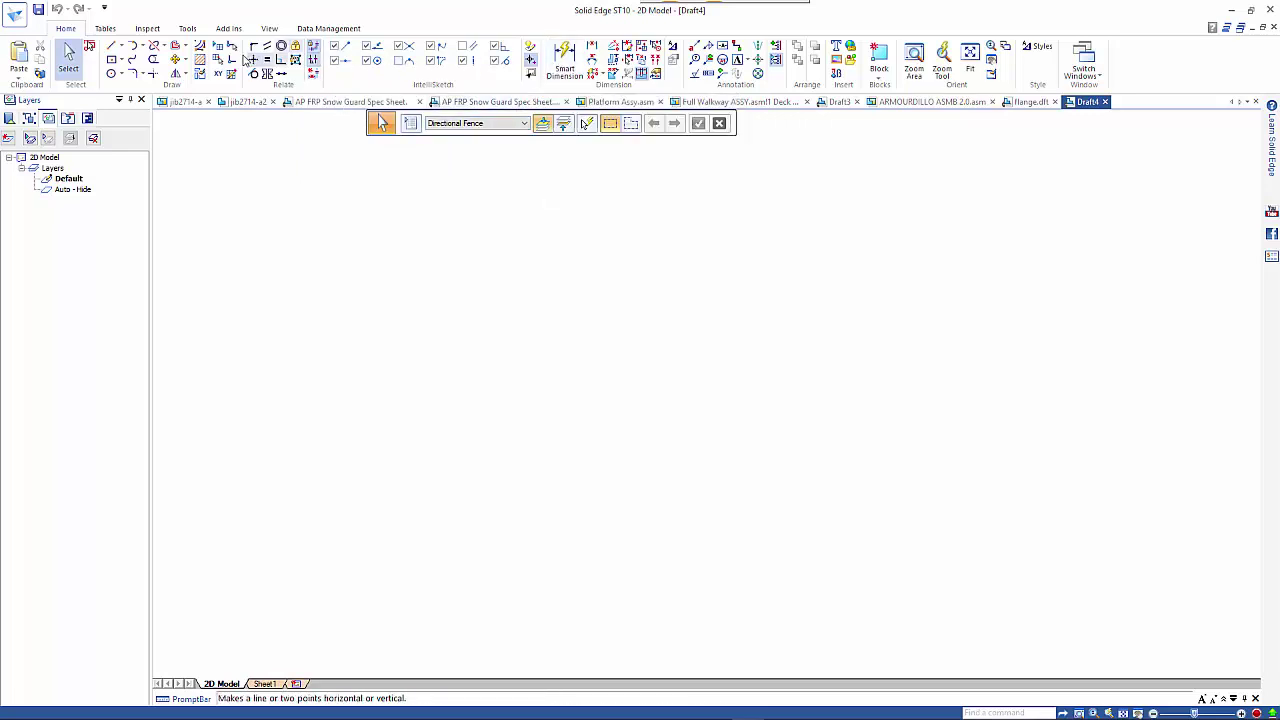
Draw the flange side profile as a closed rectangle: 26 mm top edge, 150 mm tall.
{"action": "left_click", "coordinate": [110, 49]}
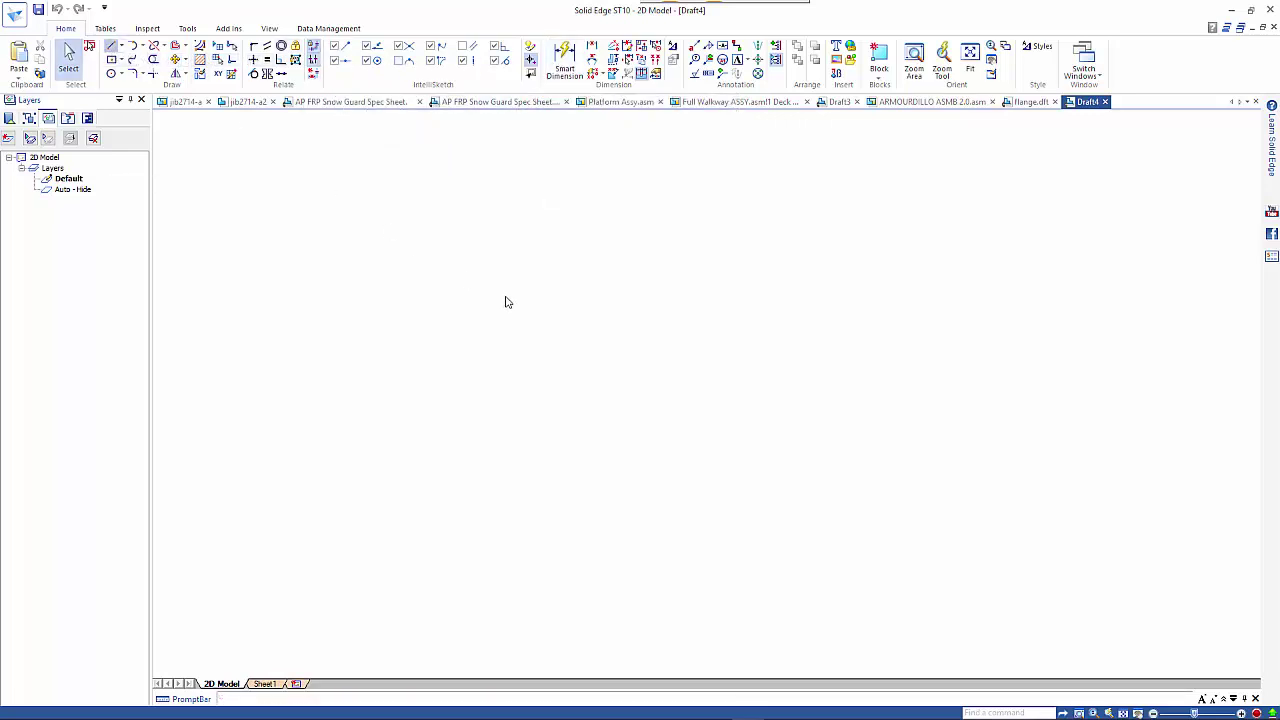
{"action": "left_click", "coordinate": [717, 274]}
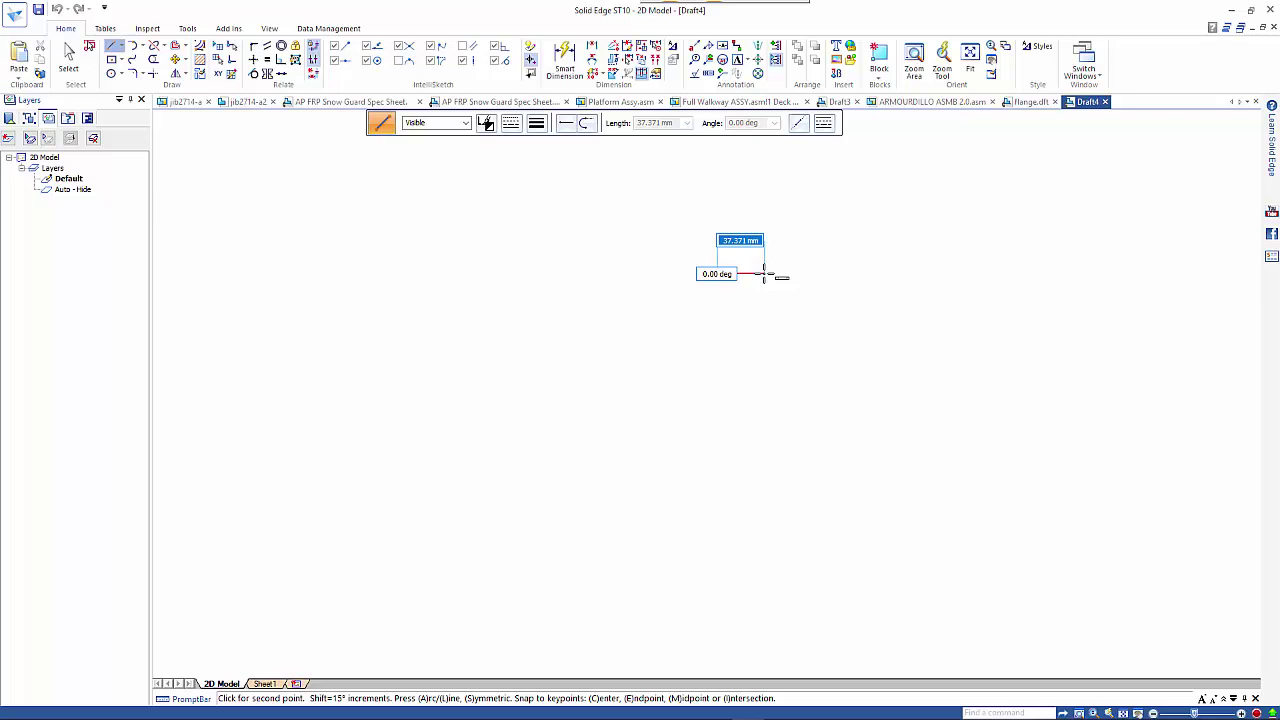
{"action": "type", "text": "25"}
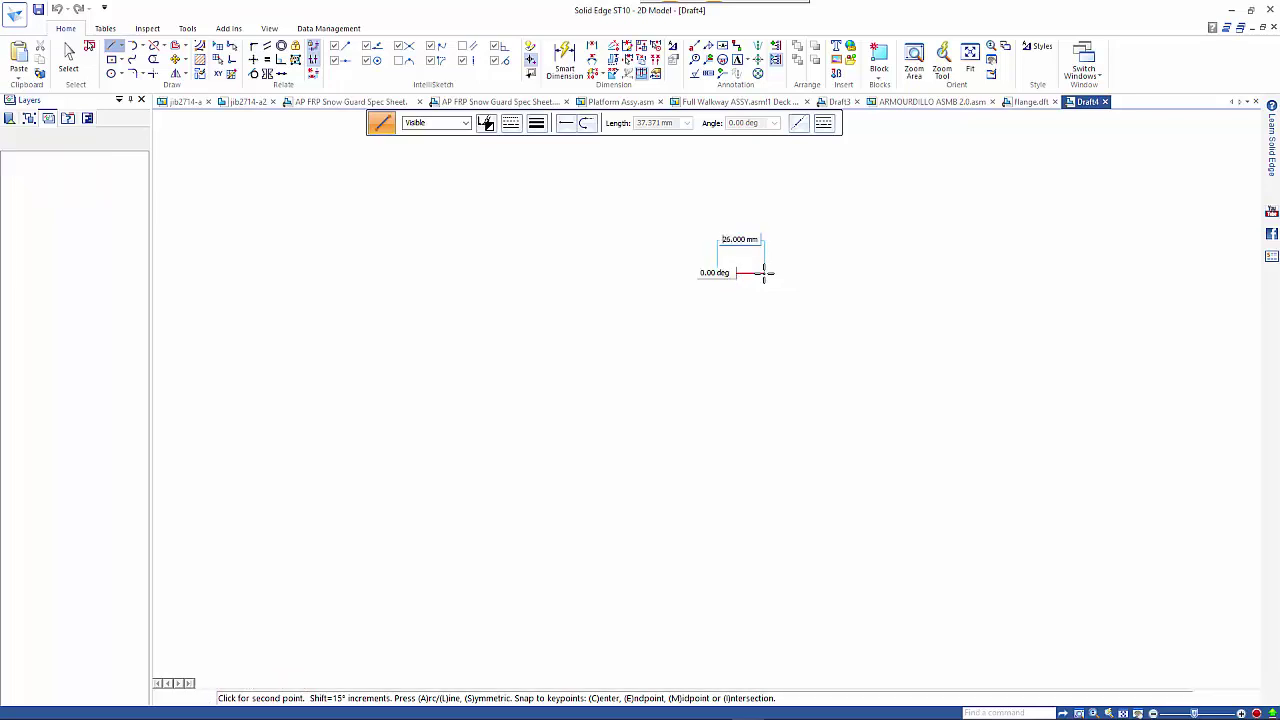
{"action": "key", "text": "Tab"}
{"action": "key", "text": "Return"}
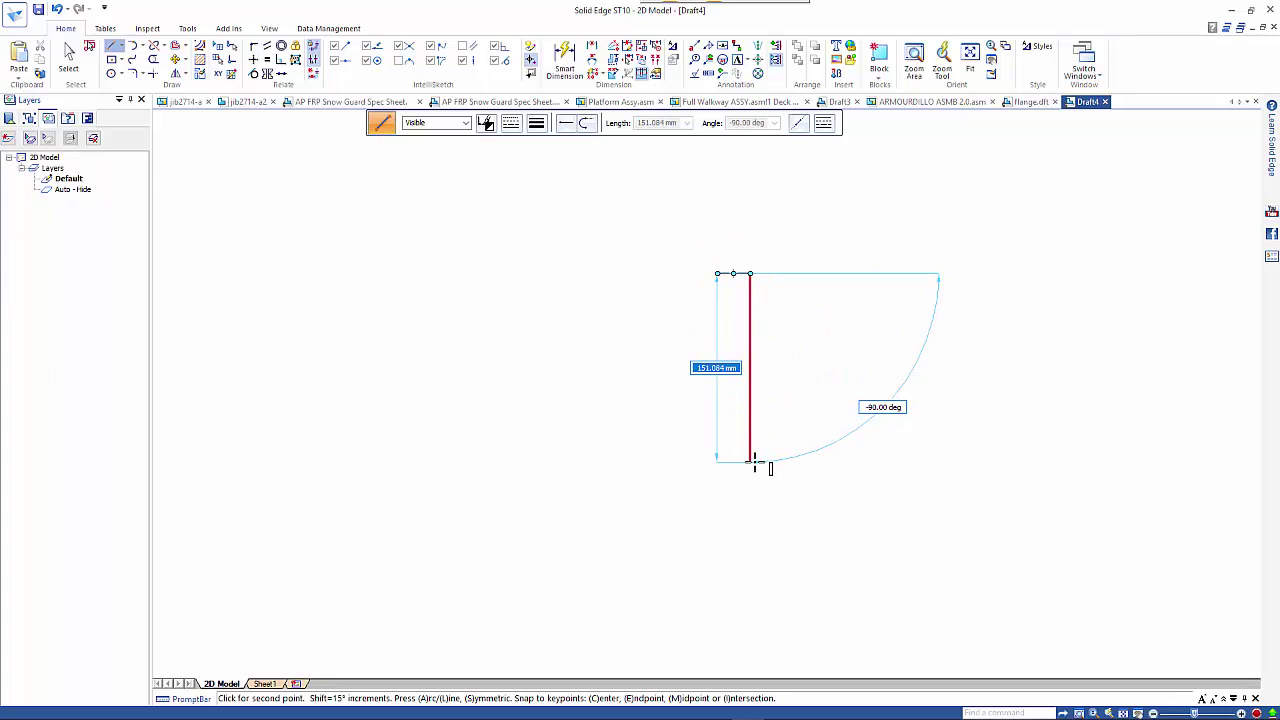
{"action": "type", "text": "150"}
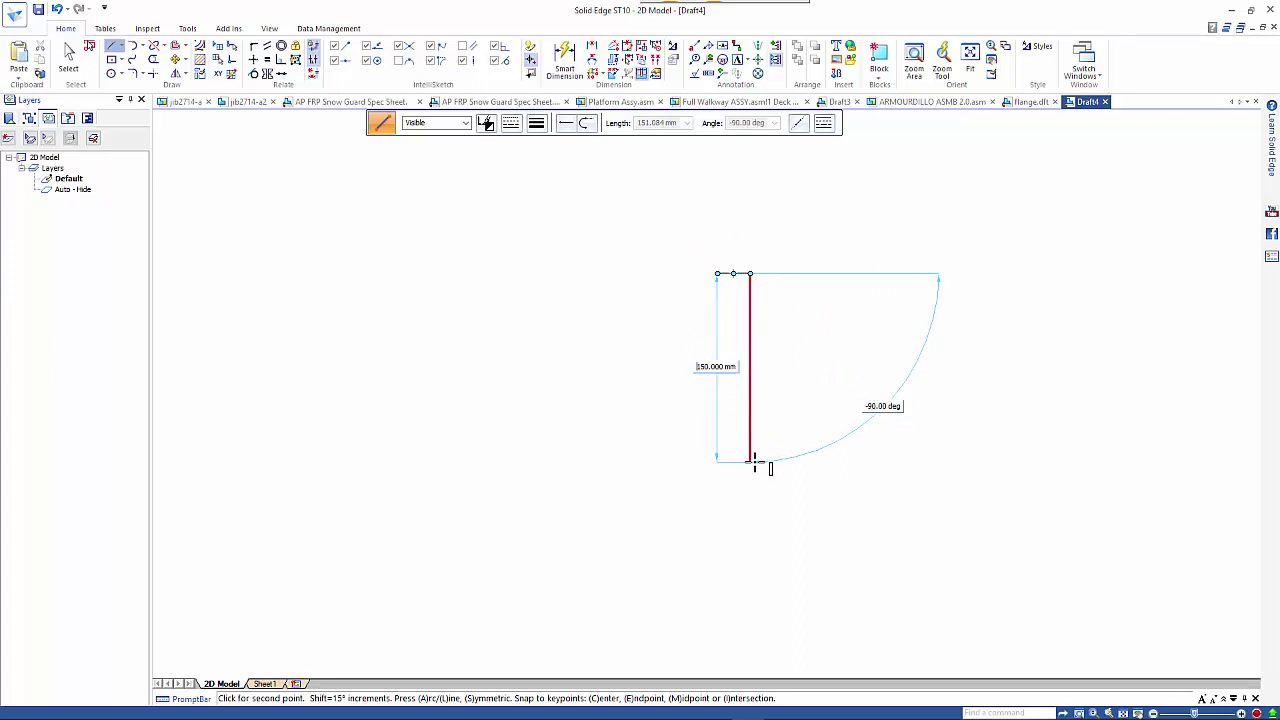
{"action": "key", "text": "Tab"}
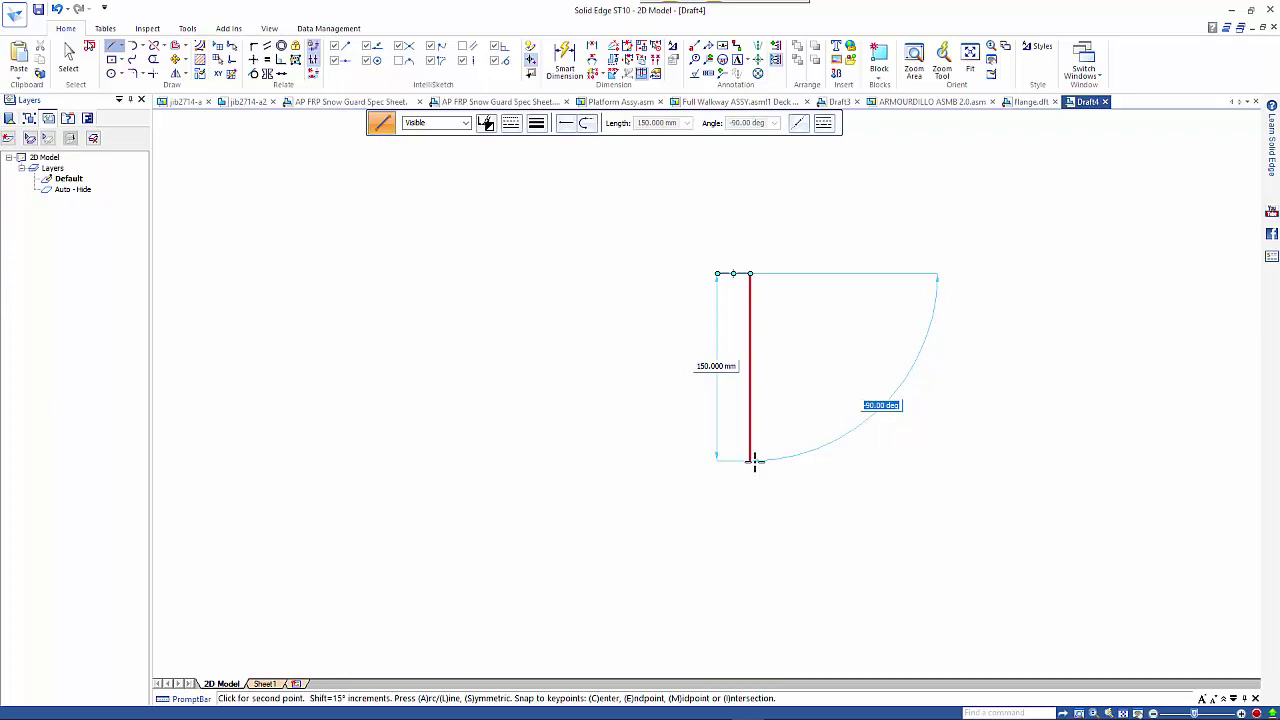
{"action": "key", "text": "Return"}
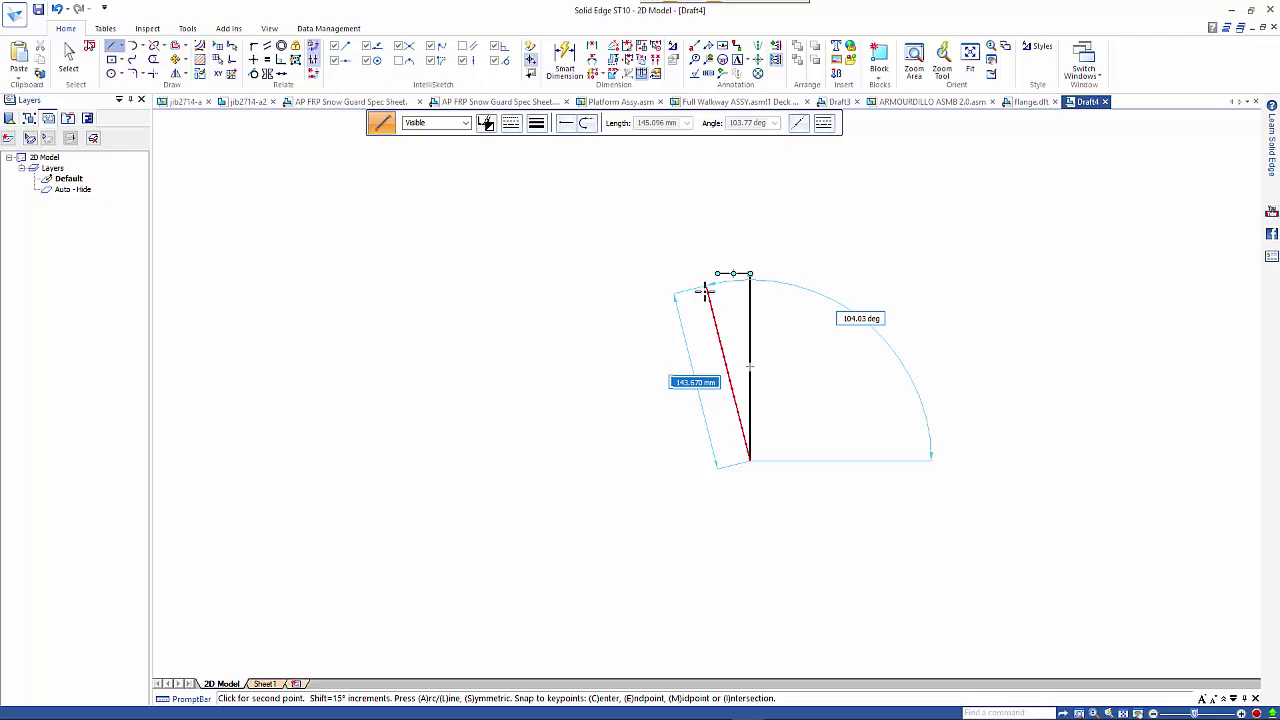
{"action": "left_click", "coordinate": [716, 461]}
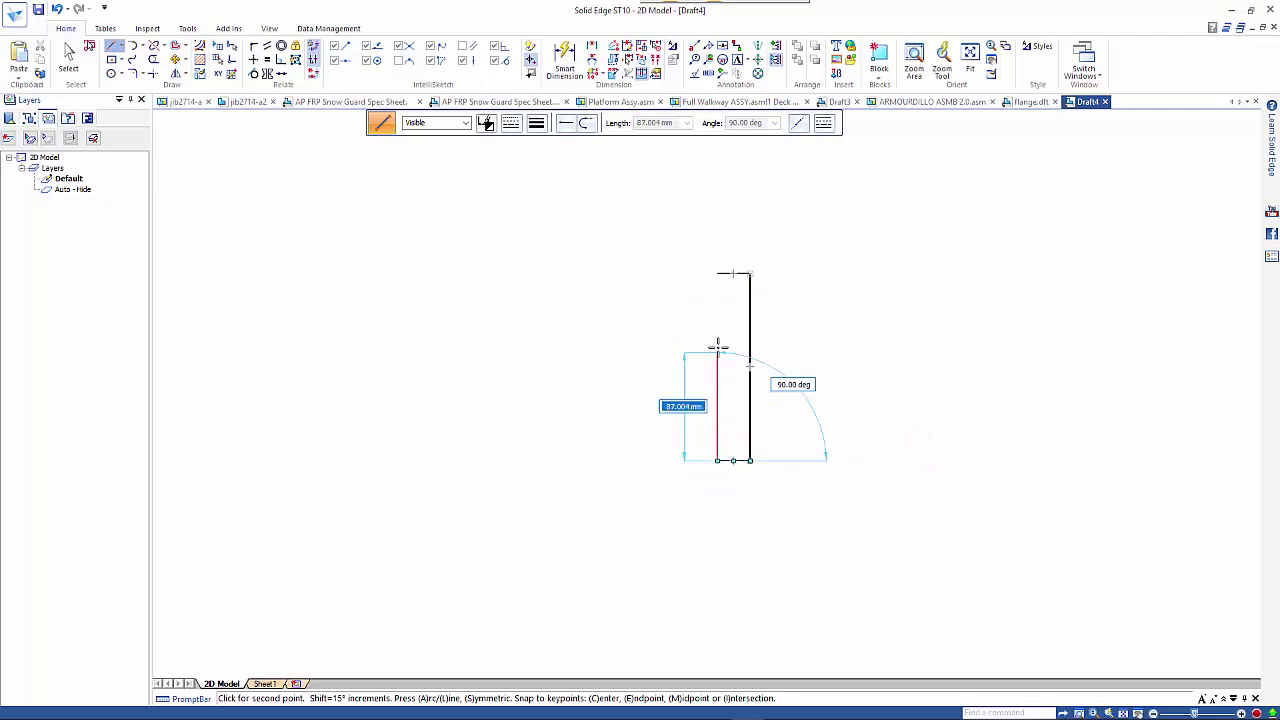
{"action": "left_click", "coordinate": [716, 273]}
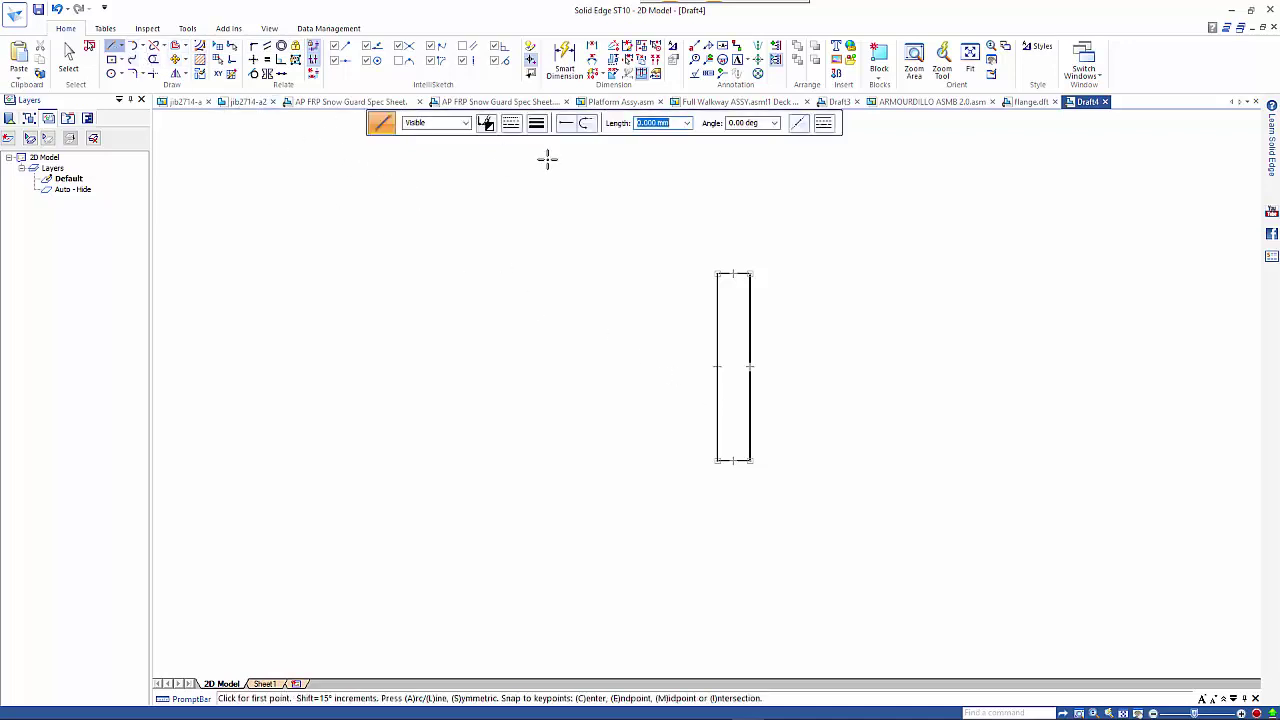
Switch lines to dash-dot and draw a symmetric horizontal centreline through the rectangle.
{"action": "left_click", "coordinate": [512, 122]}
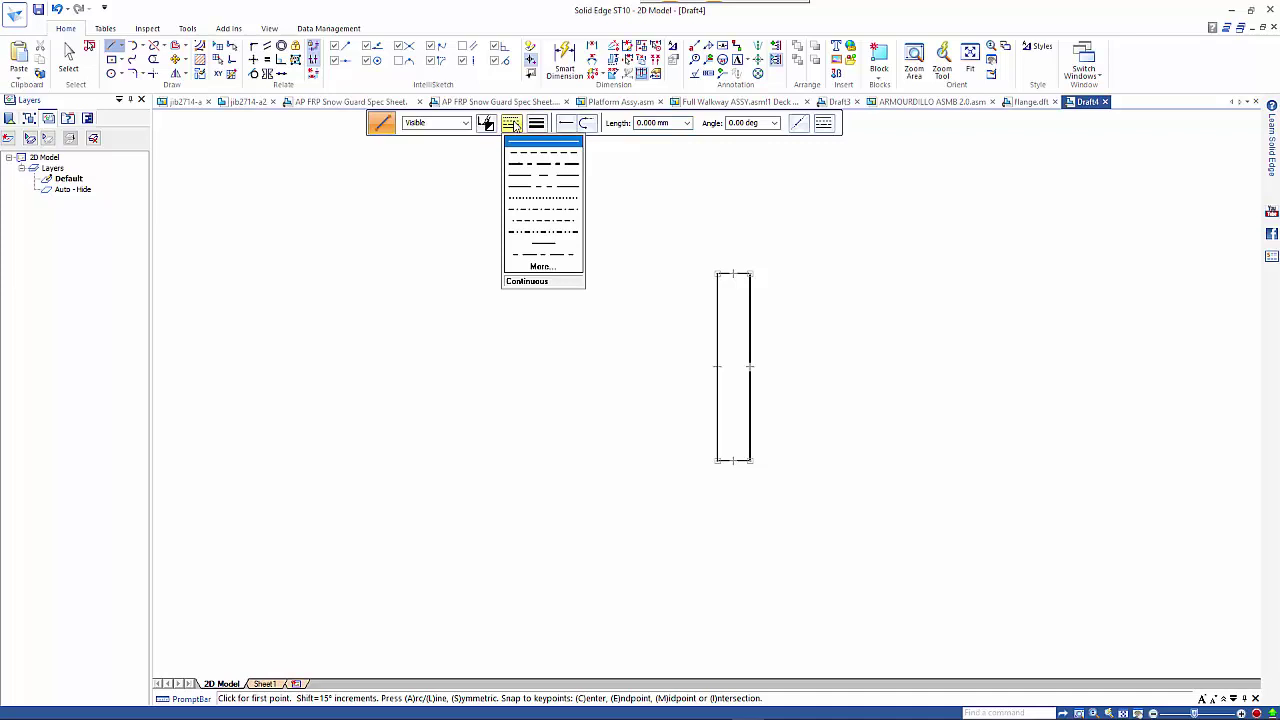
{"action": "left_click", "coordinate": [537, 166]}
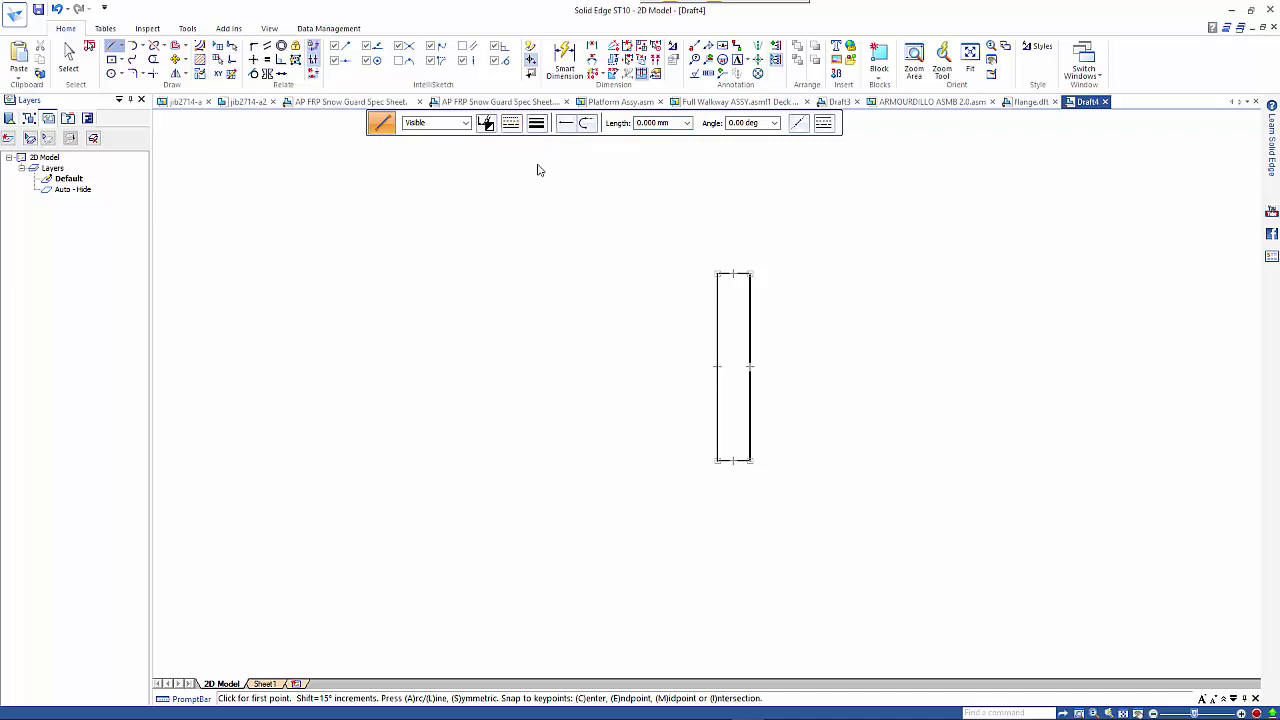
{"action": "left_click", "coordinate": [717, 367]}
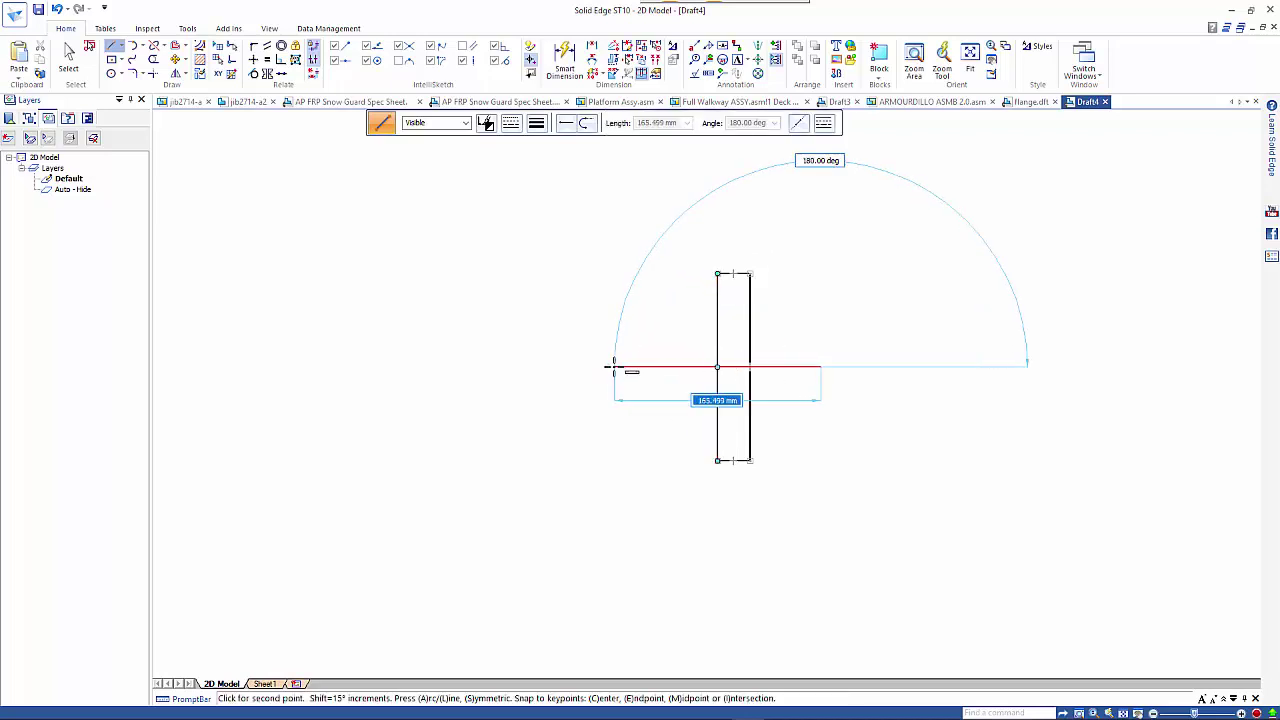
{"action": "left_click", "coordinate": [626, 366]}
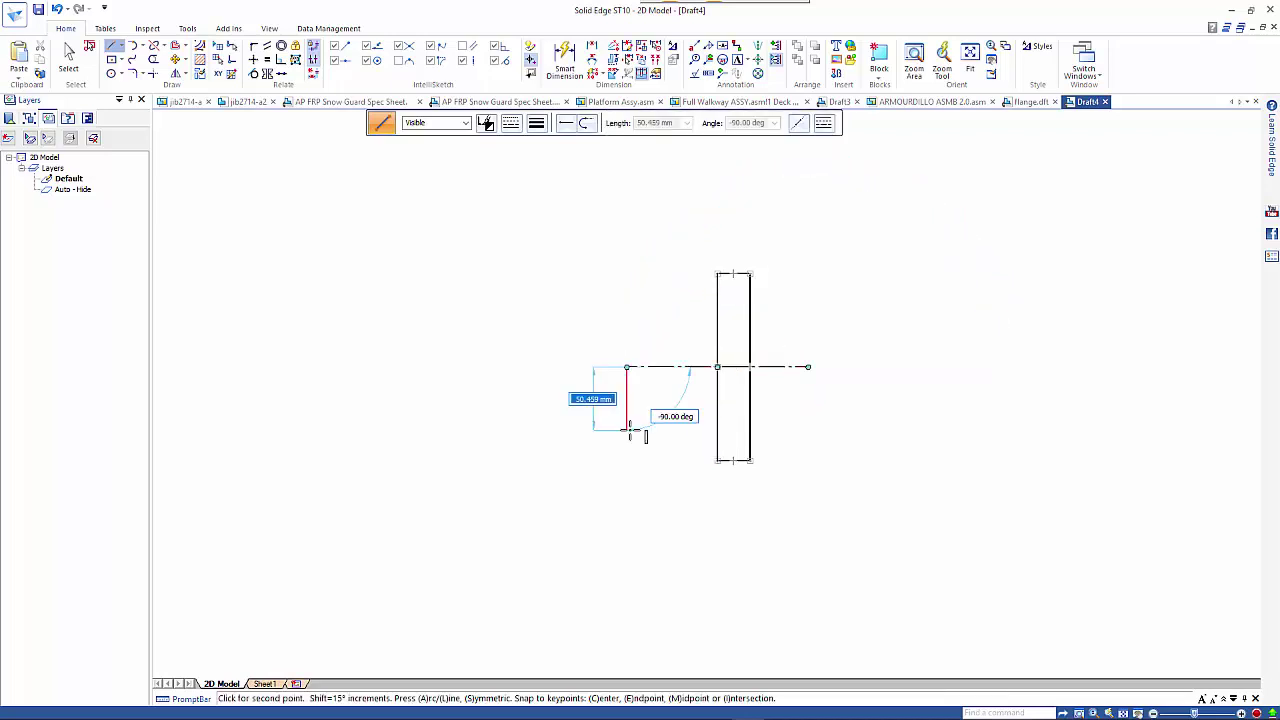
{"action": "right_click", "coordinate": [630, 431]}
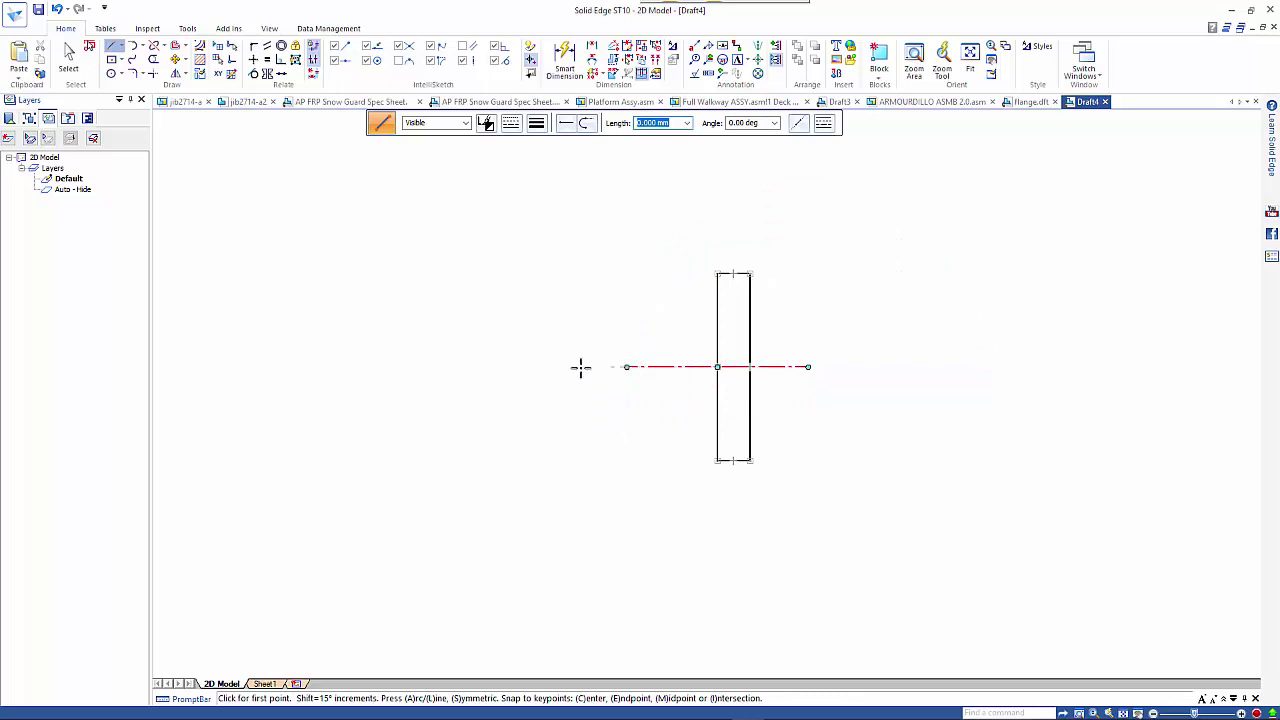
Draw a crossing horizontal and vertical centreline pair to the left of the rectangle.
{"action": "left_click", "coordinate": [503, 366]}
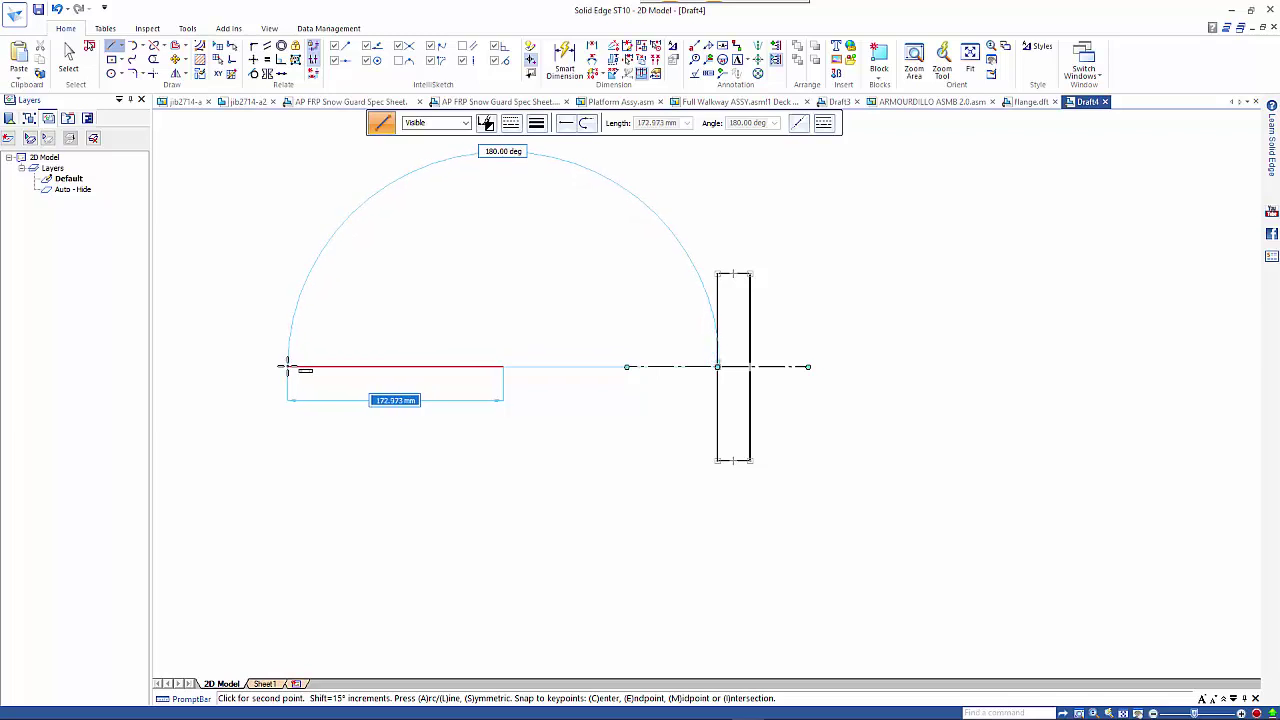
{"action": "left_click", "coordinate": [289, 366]}
{"action": "right_click", "coordinate": [390, 420]}
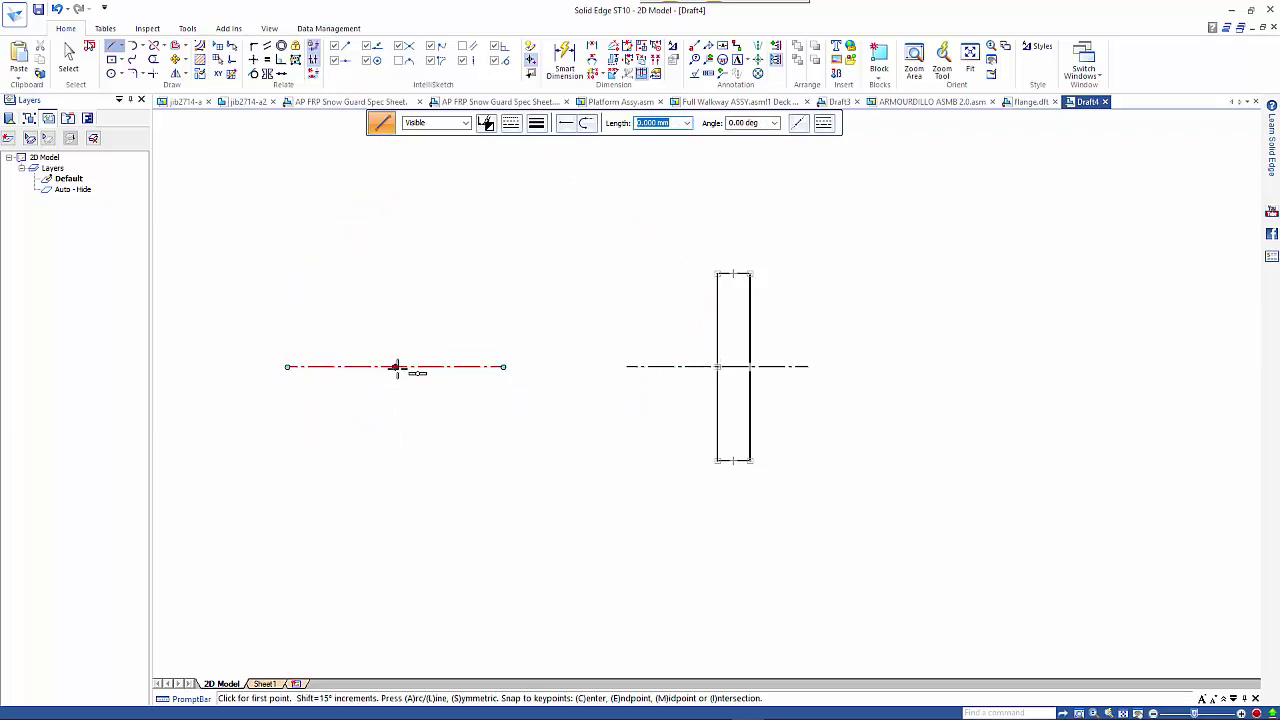
{"action": "left_click", "coordinate": [394, 366]}
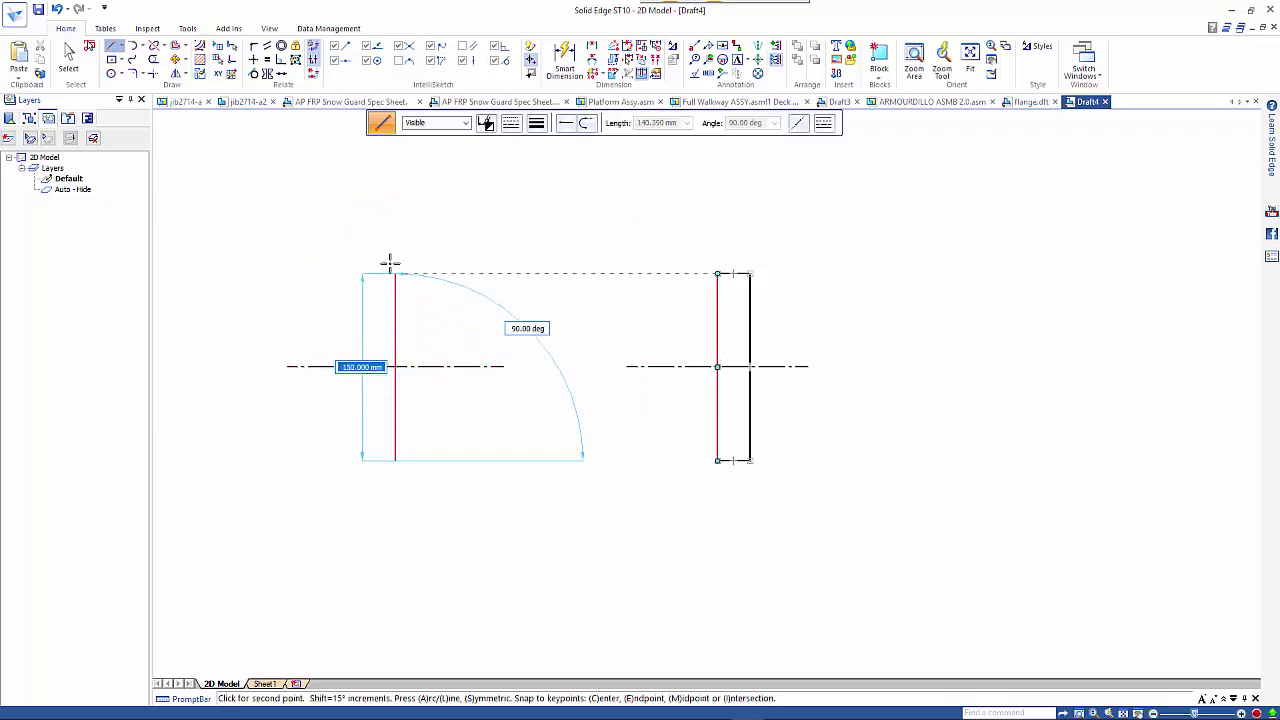
{"action": "left_click", "coordinate": [395, 231]}
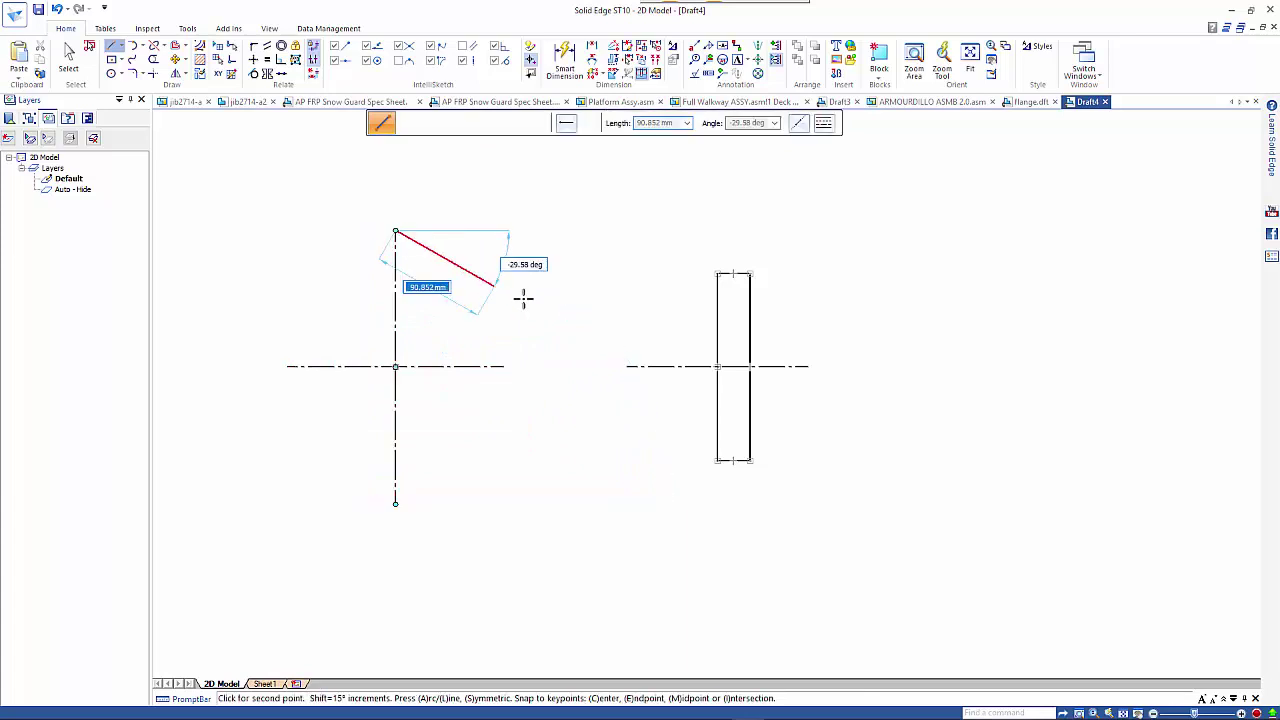
{"action": "key", "text": "Escape"}
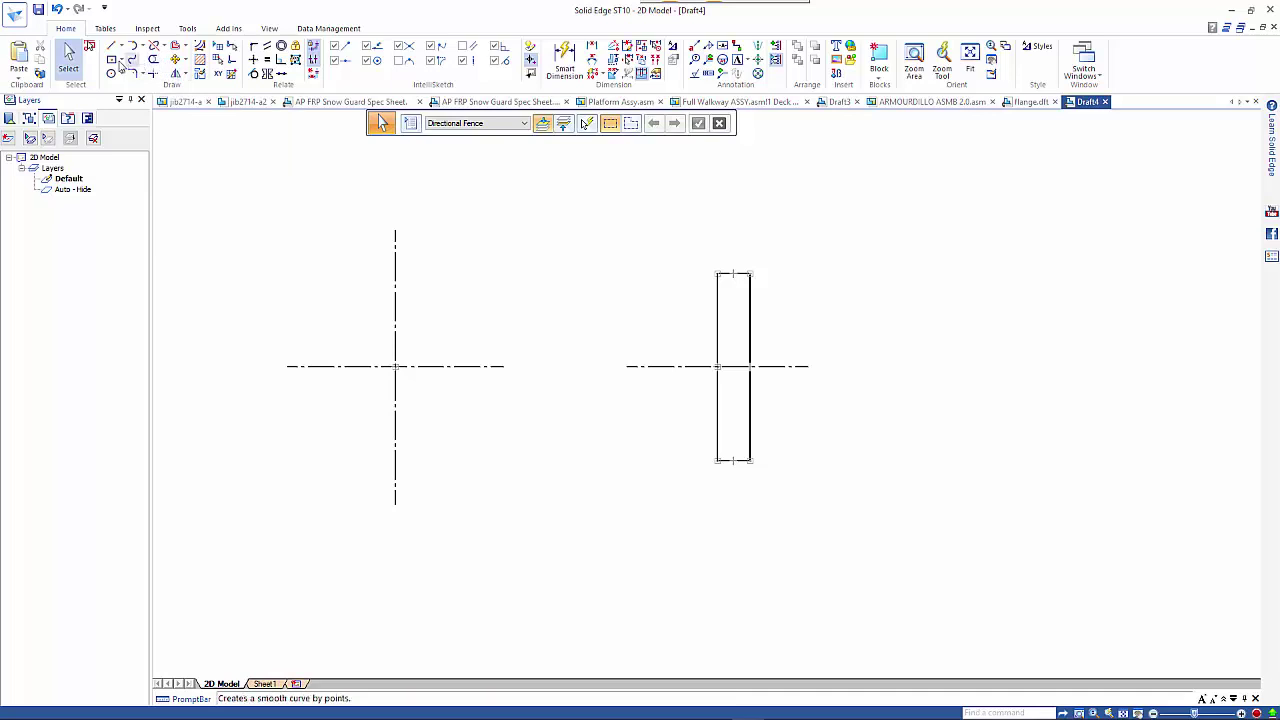
Draw a 120 mm diameter Chain-pattern circle centred on the left centreline crossing.
{"action": "left_click", "coordinate": [111, 74]}
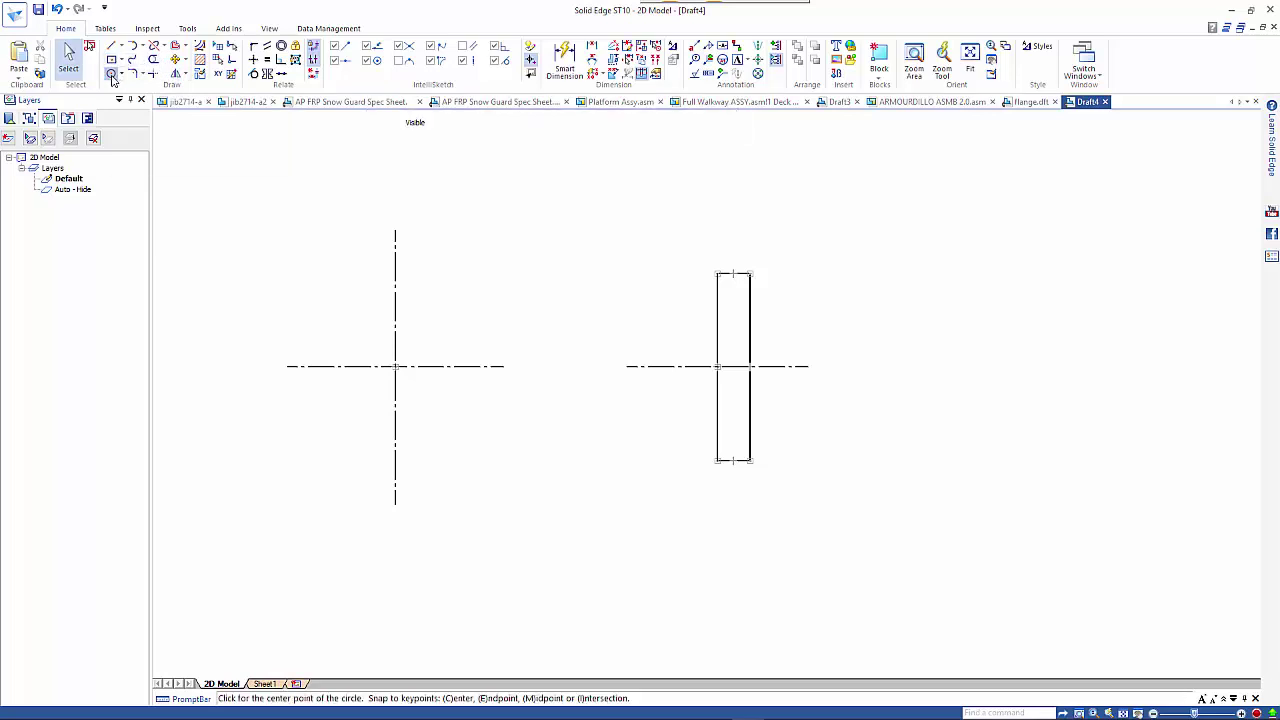
{"action": "left_click", "coordinate": [511, 122]}
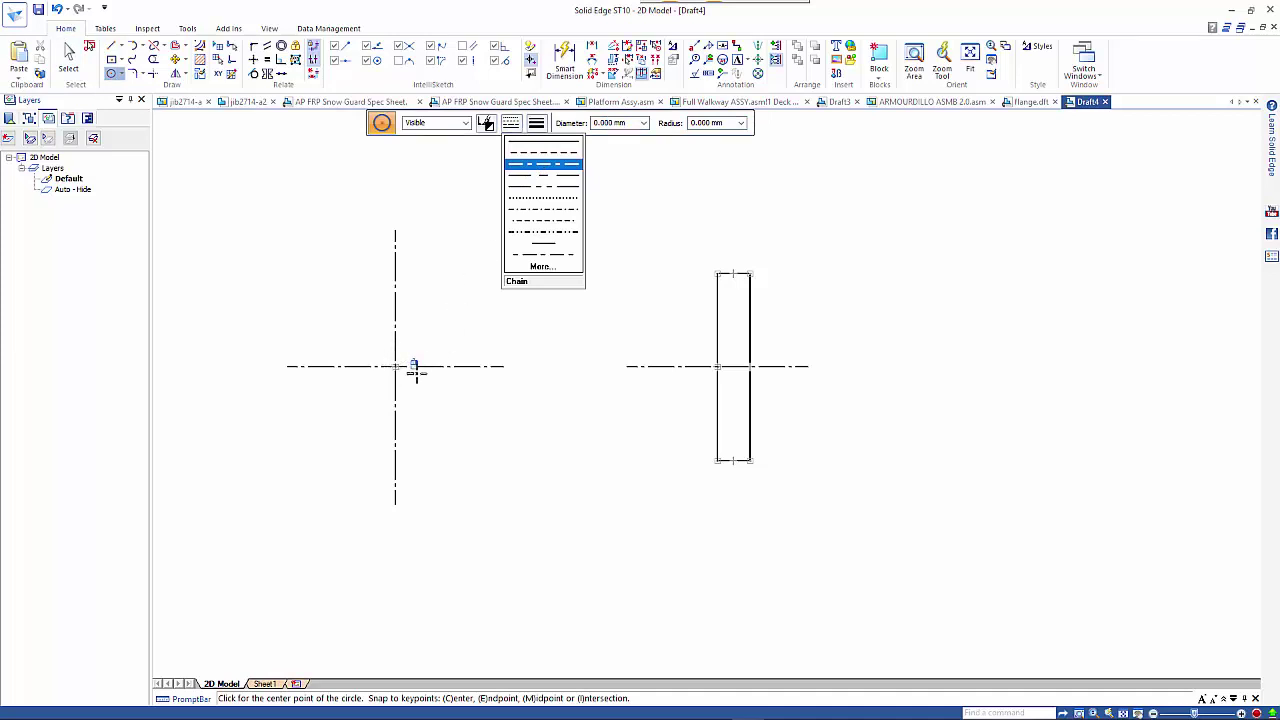
{"action": "left_click", "coordinate": [511, 122]}
{"action": "left_click", "coordinate": [511, 122]}
{"action": "key", "text": "Escape"}
{"action": "key", "text": "Escape"}
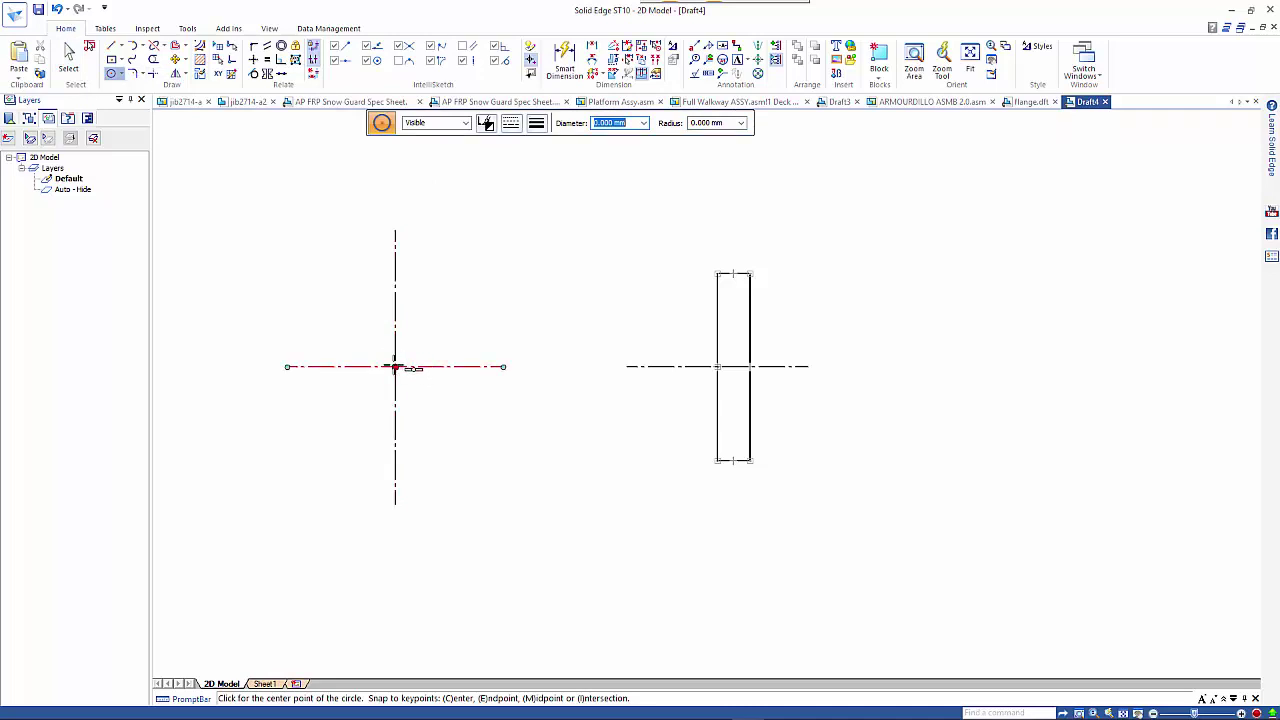
{"action": "left_click_drag", "start_coordinate": [396, 367], "coordinate": [396, 367]}
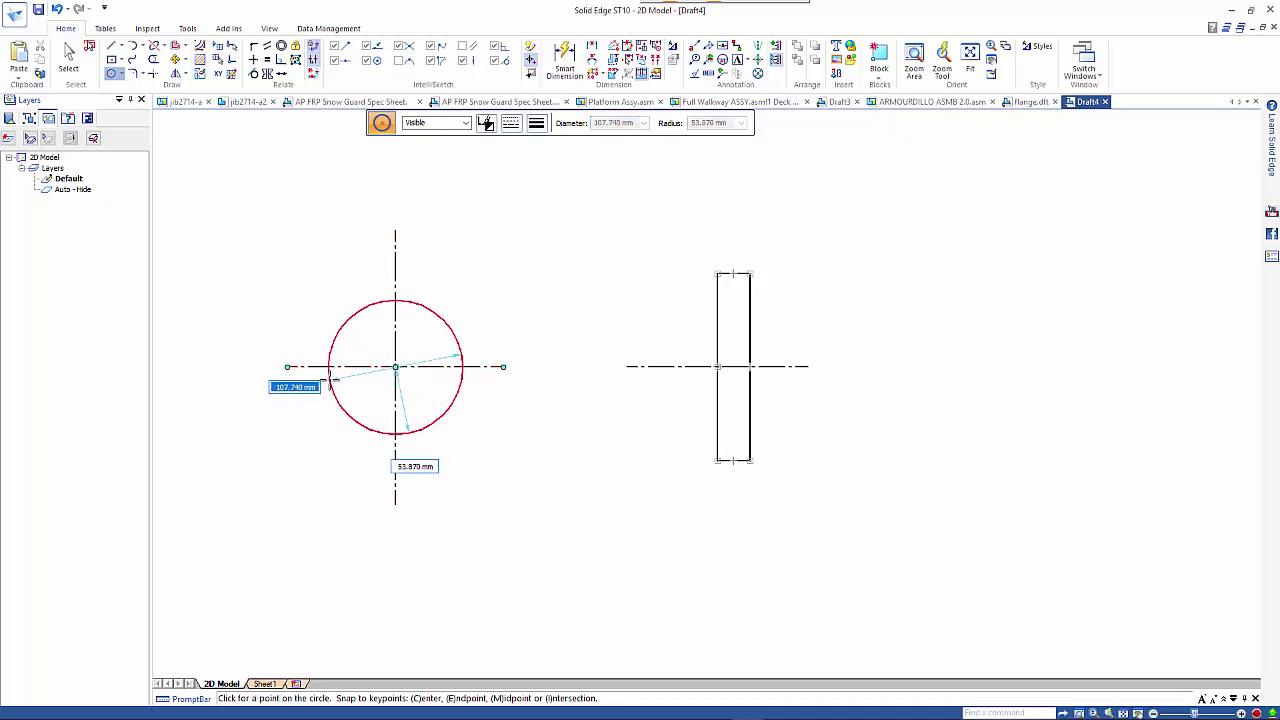
{"action": "type", "text": "12"}
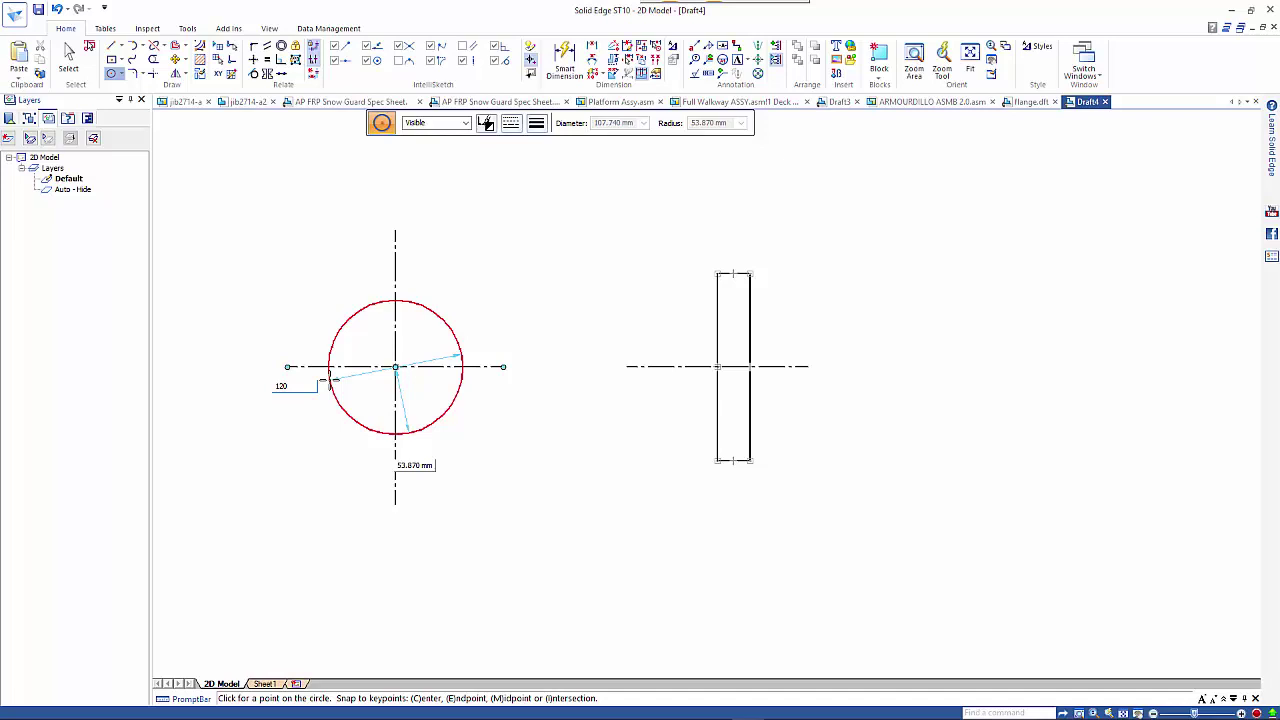
{"action": "key", "text": "Return"}
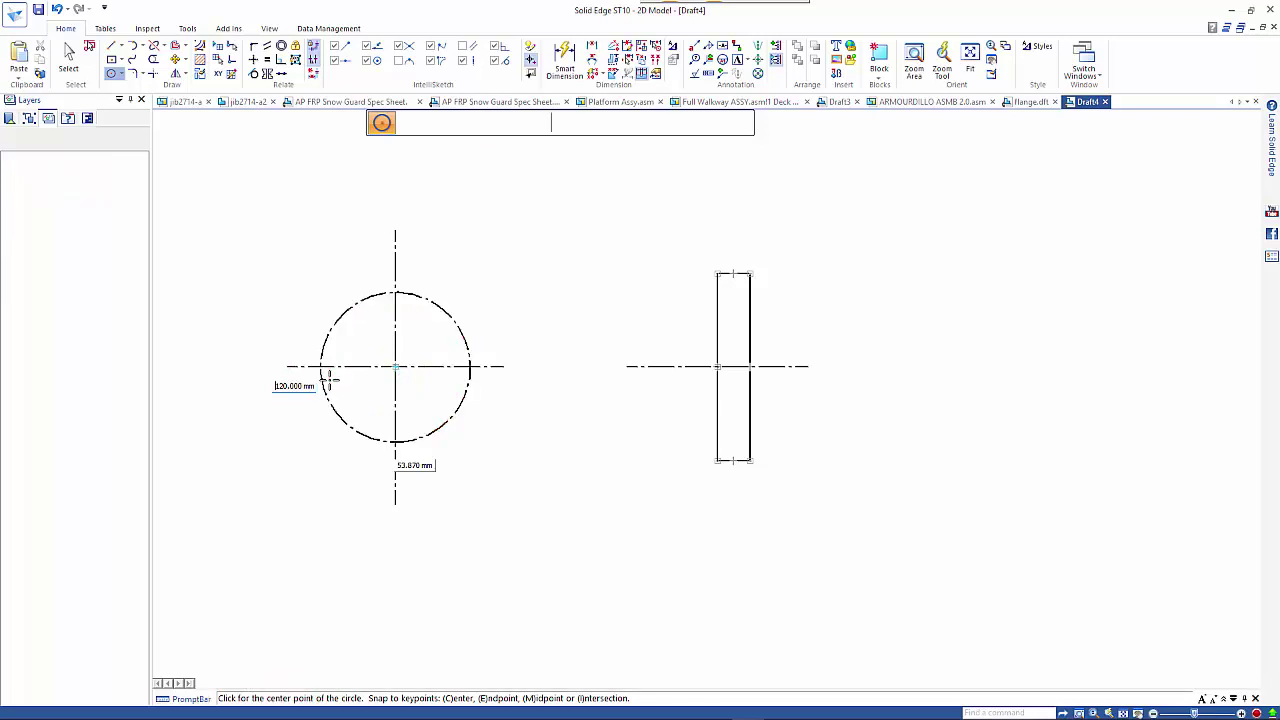
{"action": "key", "text": "Escape"}
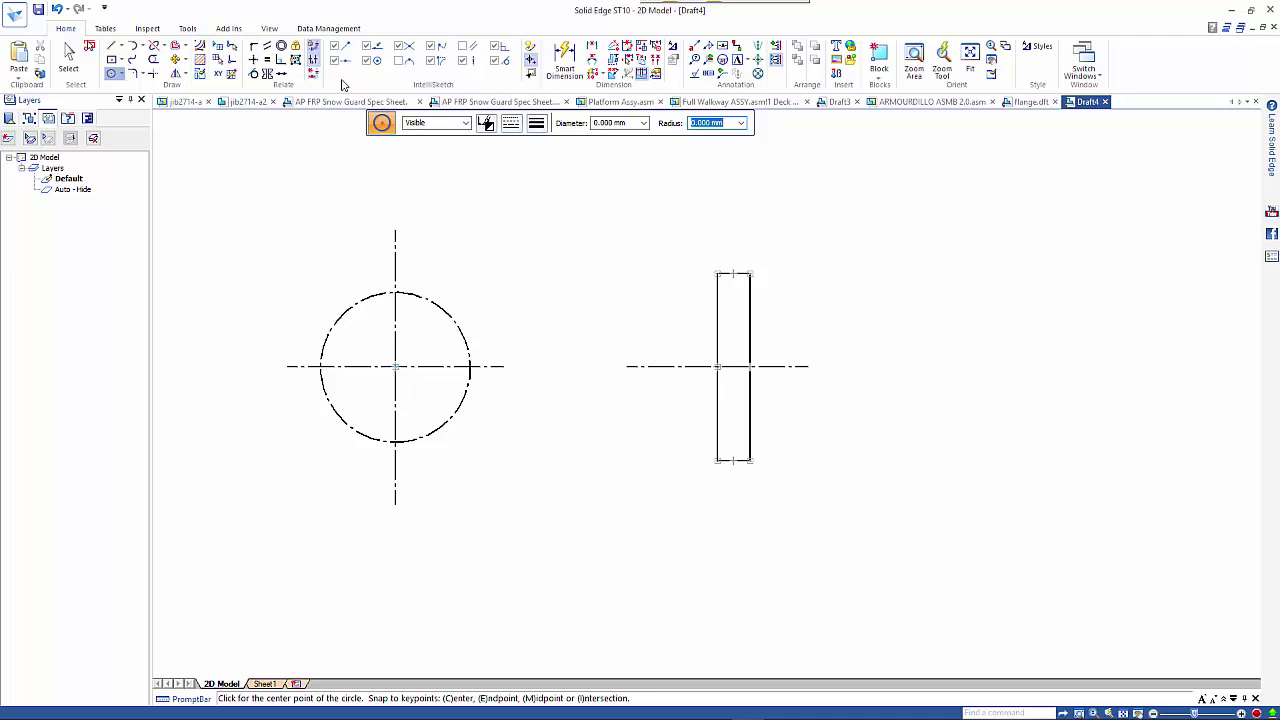
{"action": "key", "text": "Escape"}
{"action": "key", "text": "l"}
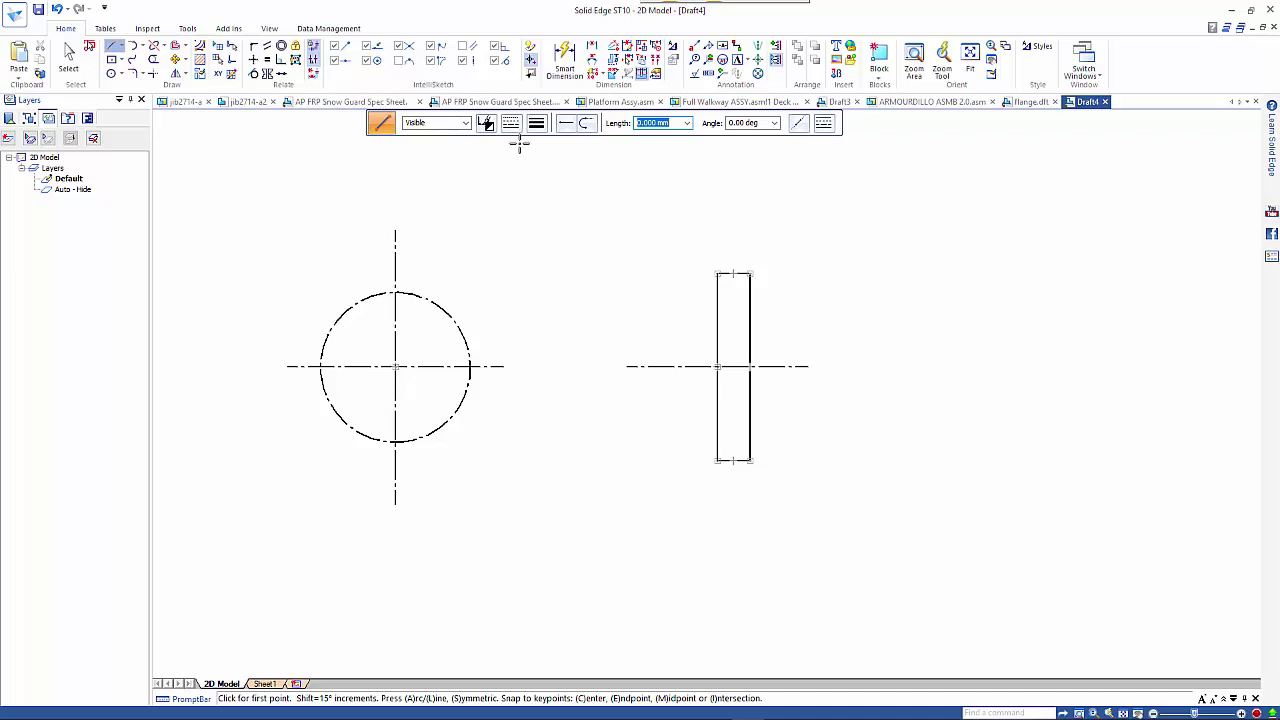
Add an 80 mm symmetric vertical line on the centreline, joined to the flange's left edge by short horizontal lines.
{"action": "left_click", "coordinate": [510, 122]}
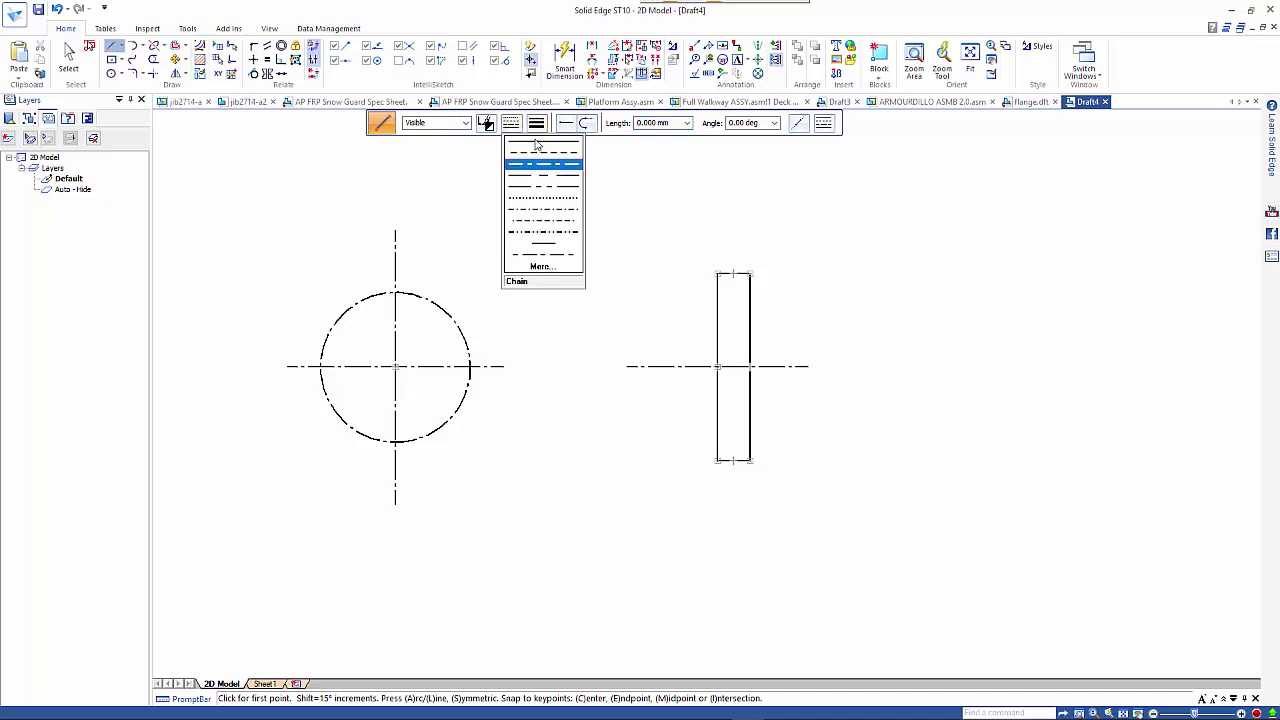
{"action": "left_click", "coordinate": [540, 149]}
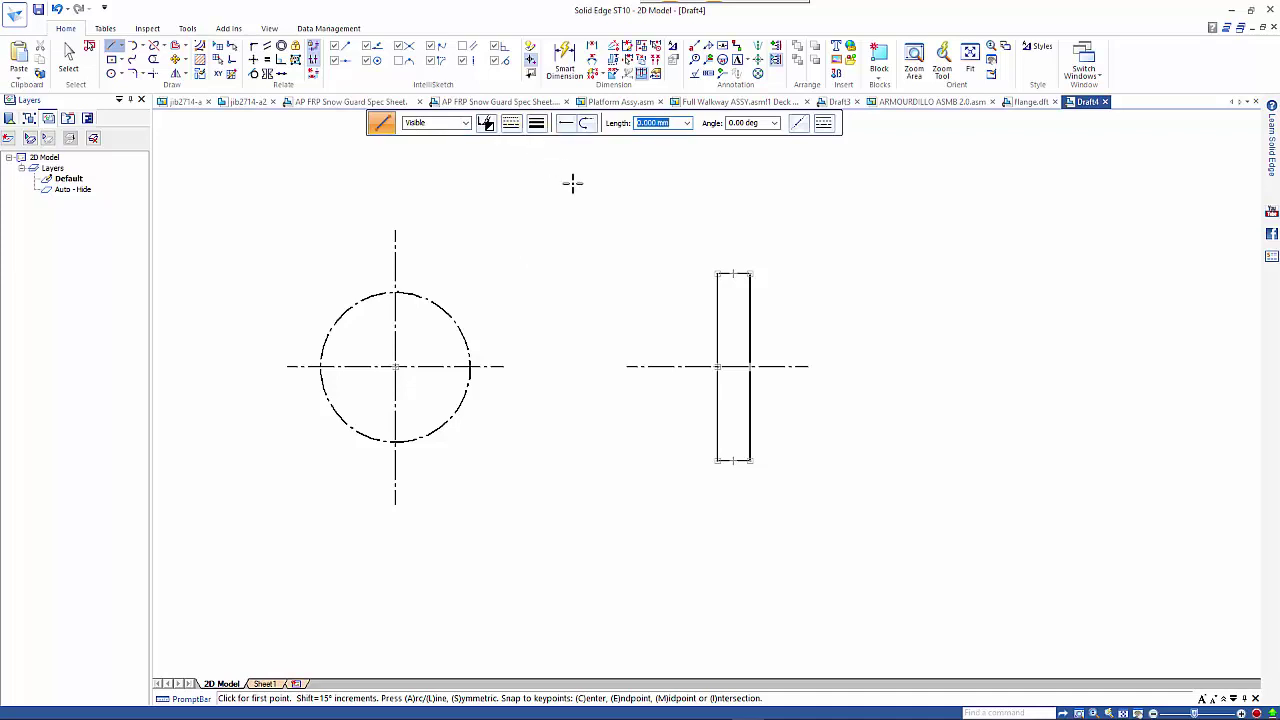
{"action": "left_click", "coordinate": [694, 366]}
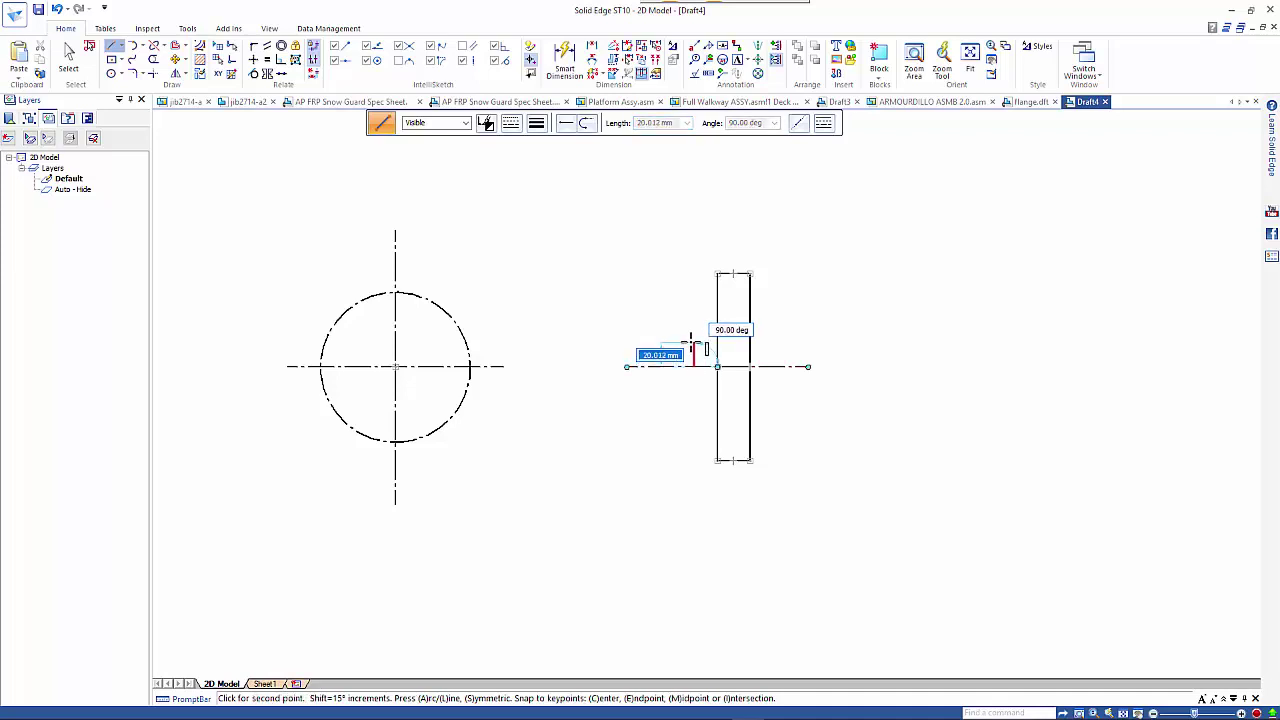
{"action": "key", "text": "s"}
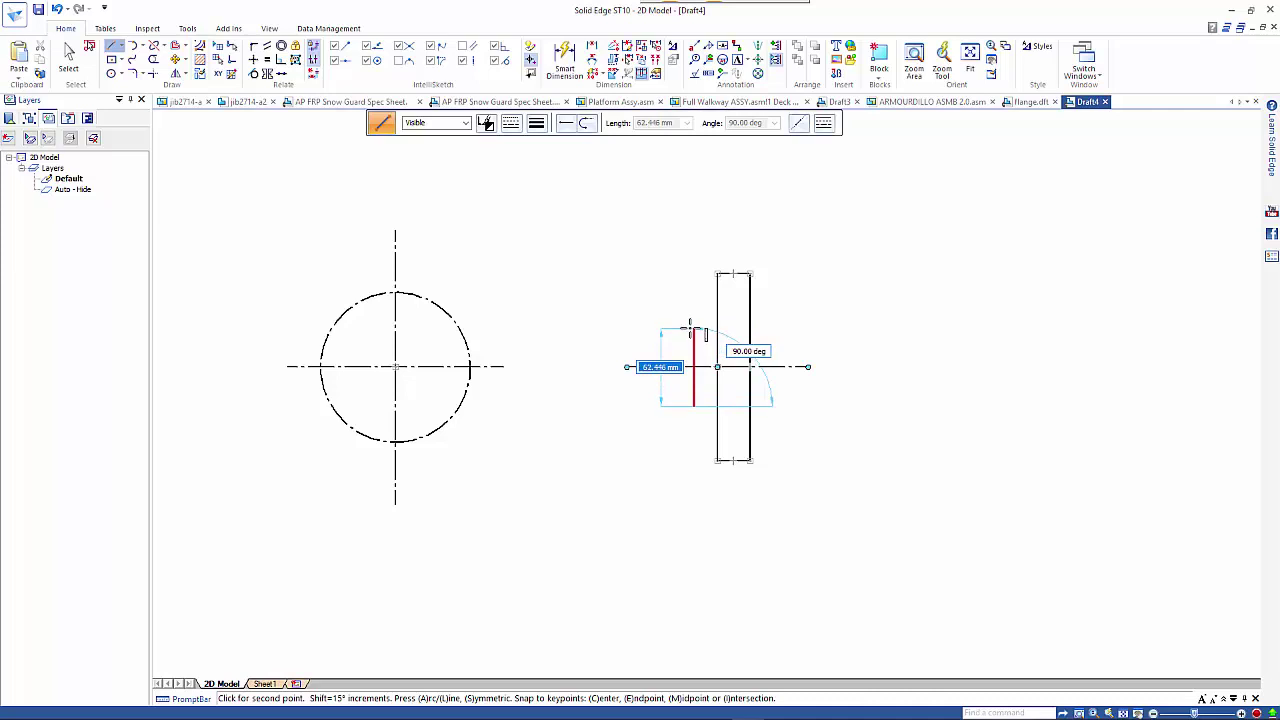
{"action": "type", "text": "80"}
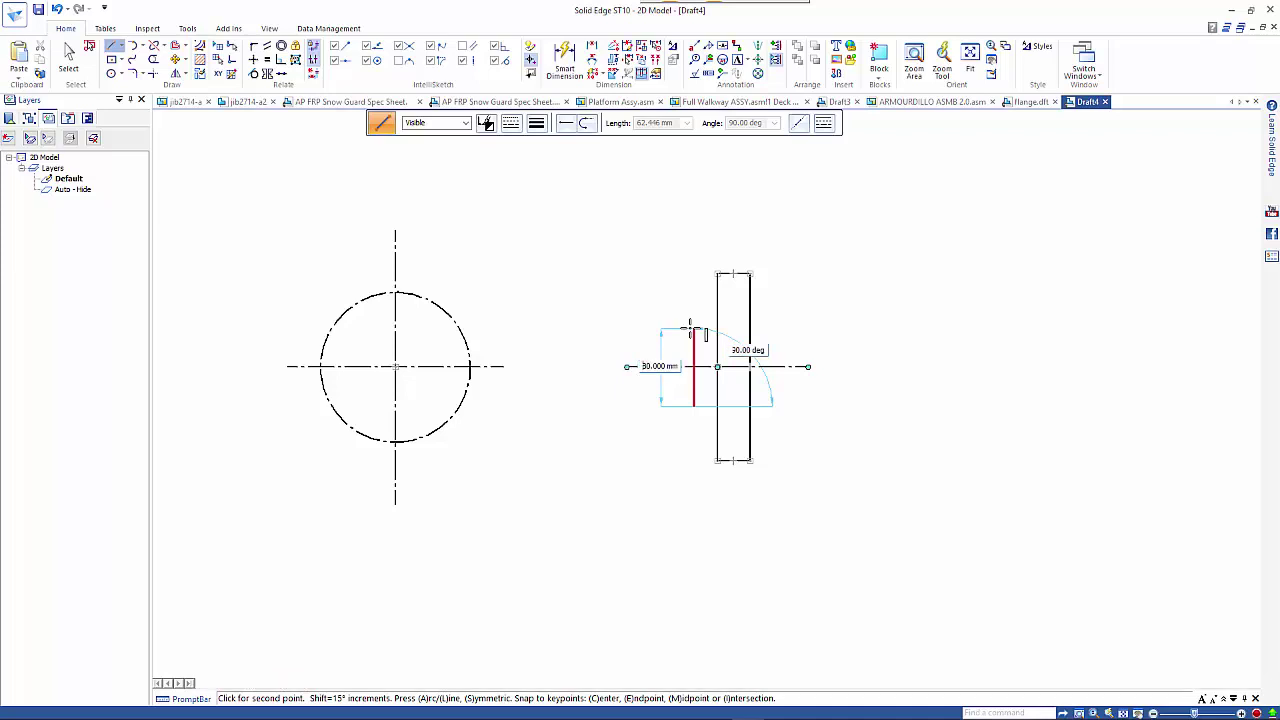
{"action": "key", "text": "Tab"}
{"action": "key", "text": "Return"}
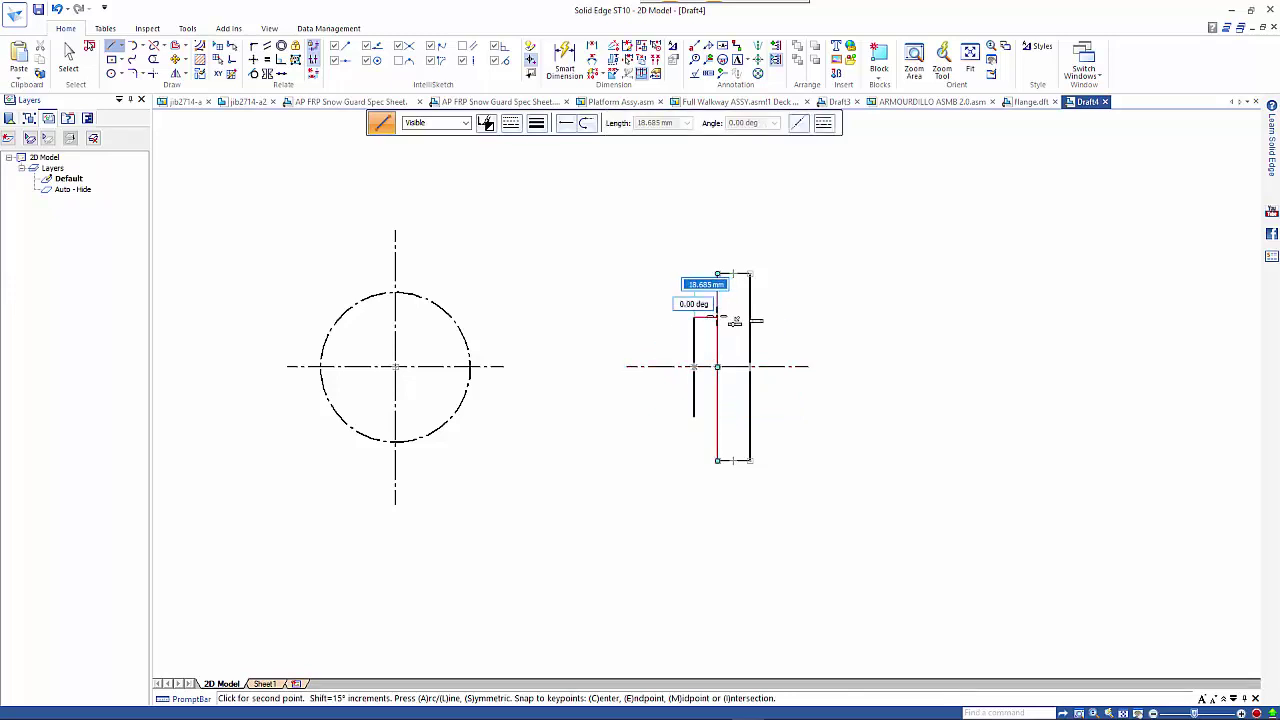
{"action": "right_click", "coordinate": [733, 322]}
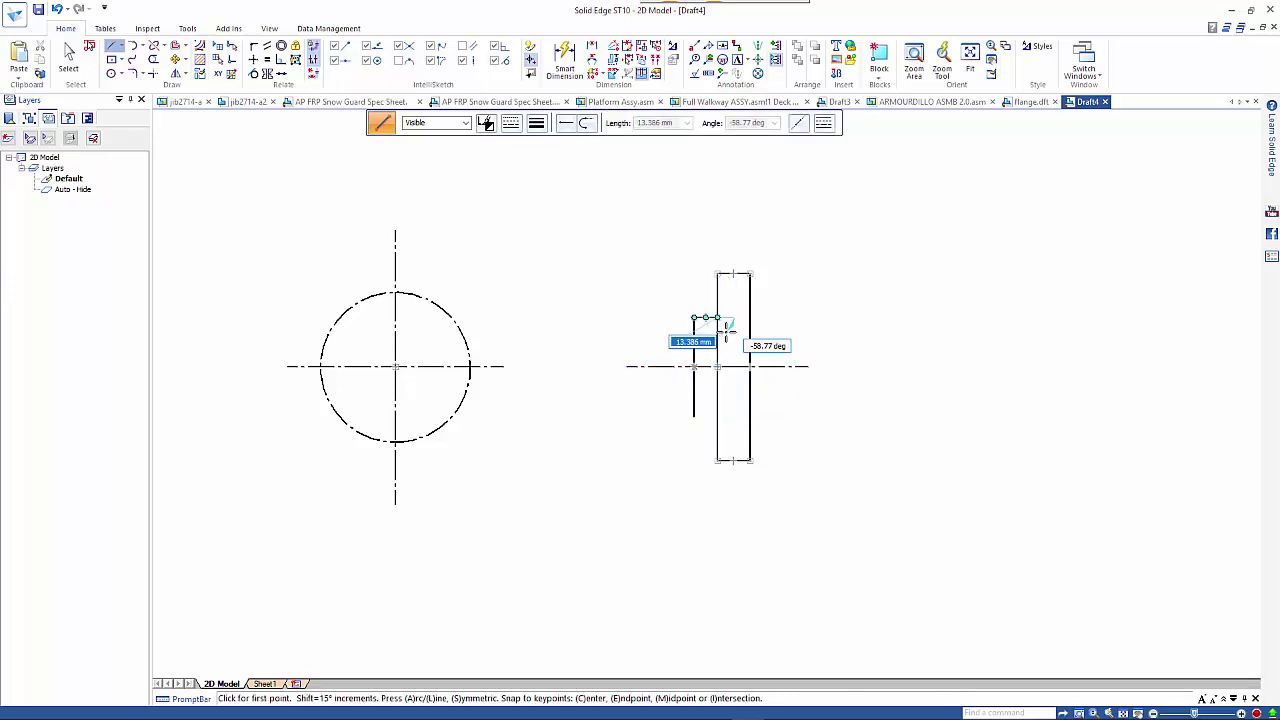
{"action": "left_click", "coordinate": [694, 416]}
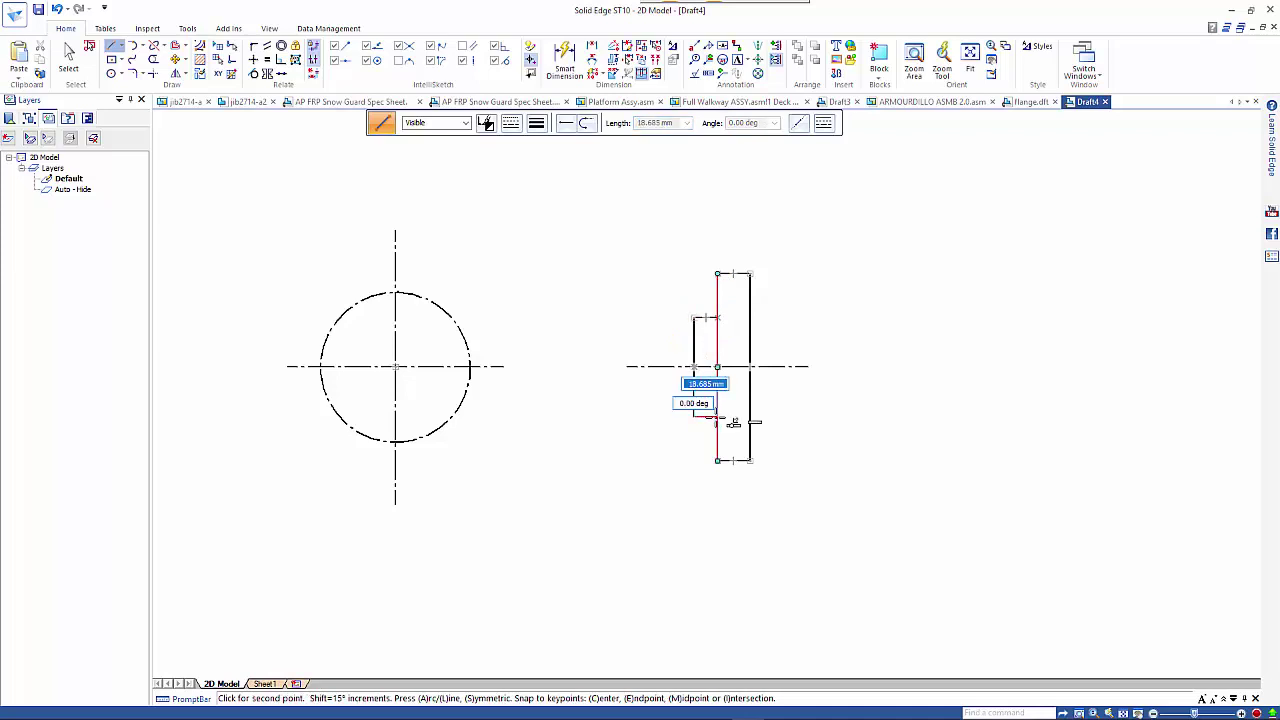
{"action": "left_click", "coordinate": [686, 423]}
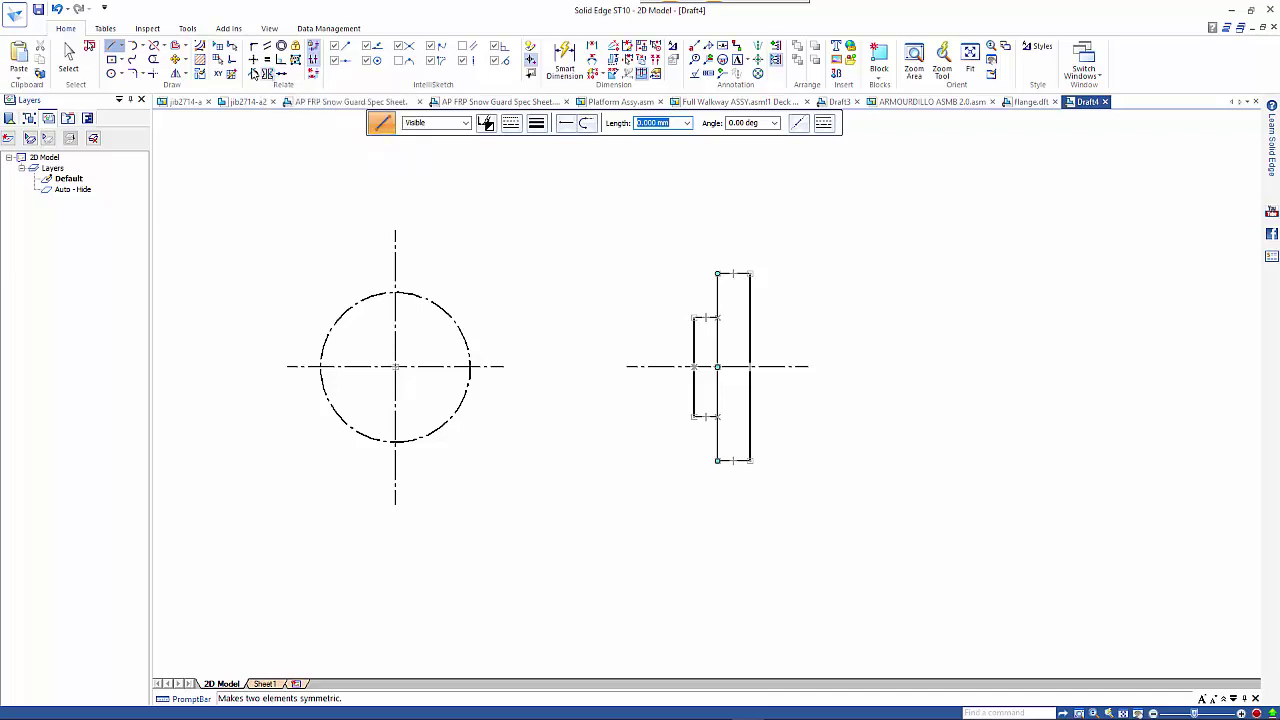
Trim the left edge inside the hub and round both inner corners with 3 mm fillets.
{"action": "left_click", "coordinate": [716, 342]}
{"action": "left_click", "coordinate": [718, 388]}
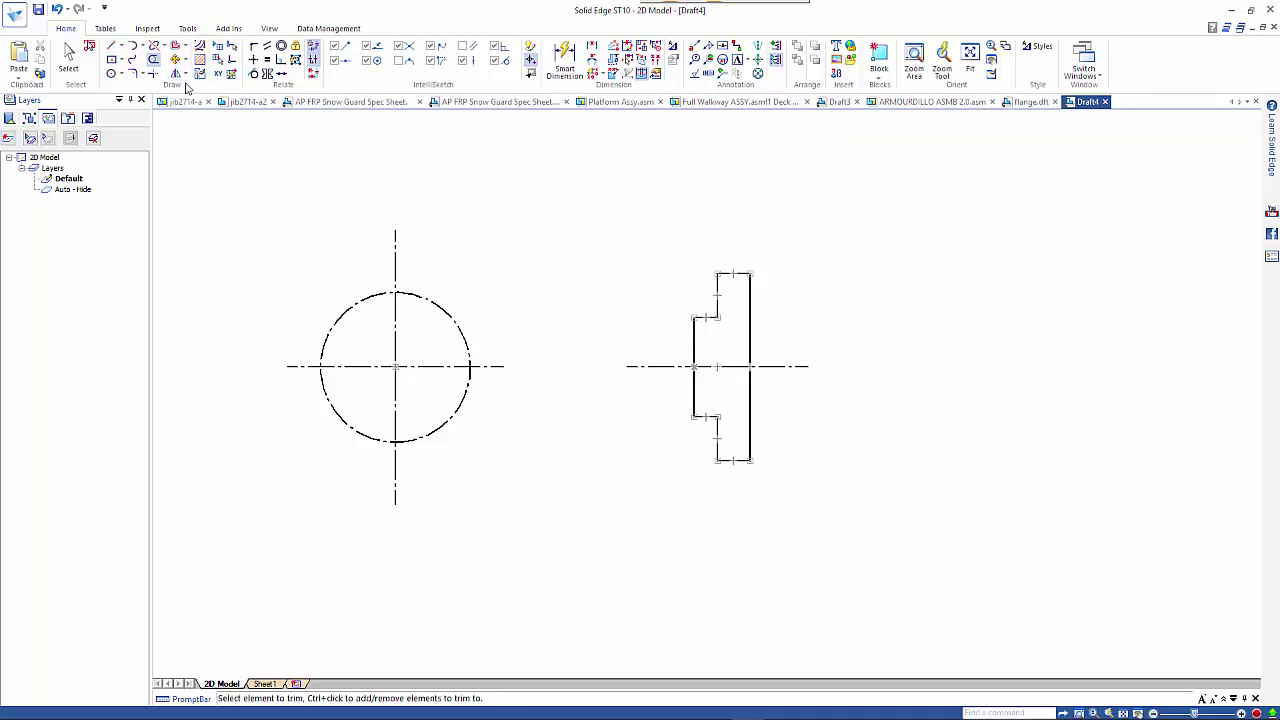
{"action": "left_click", "coordinate": [132, 73]}
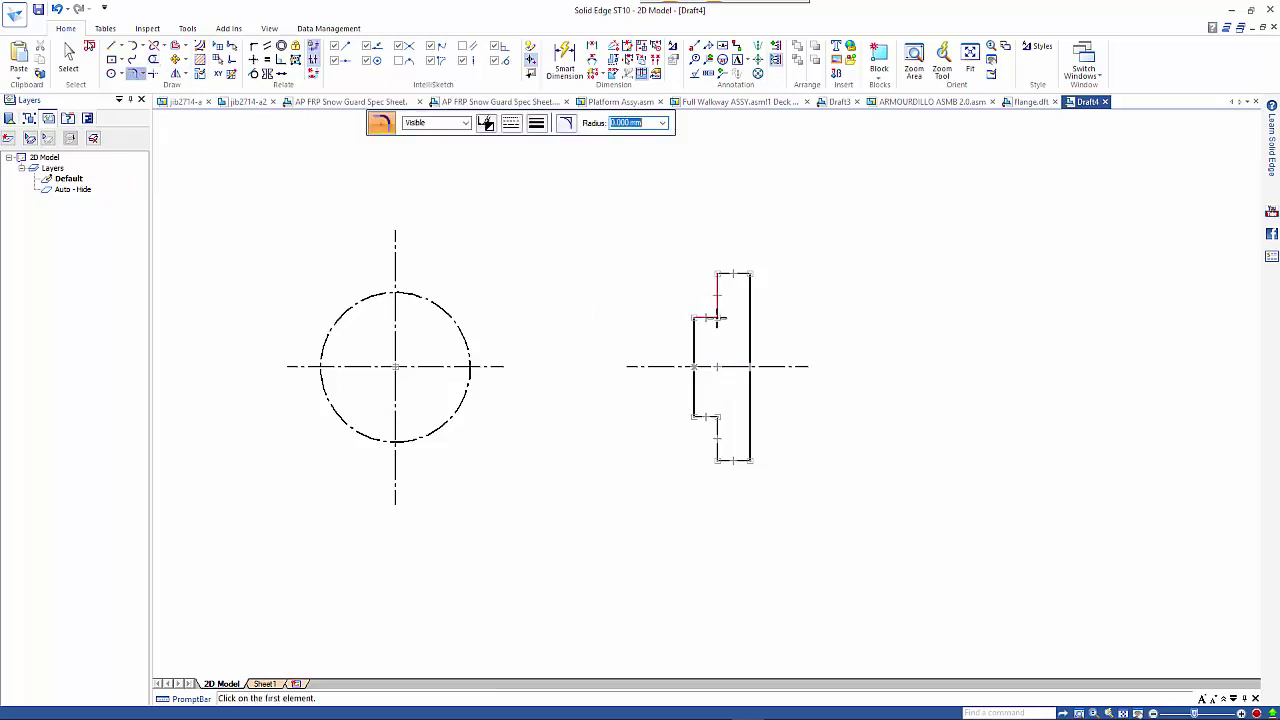
{"action": "type", "text": "3"}
{"action": "key", "text": "Return"}
{"action": "left_click", "coordinate": [718, 318]}
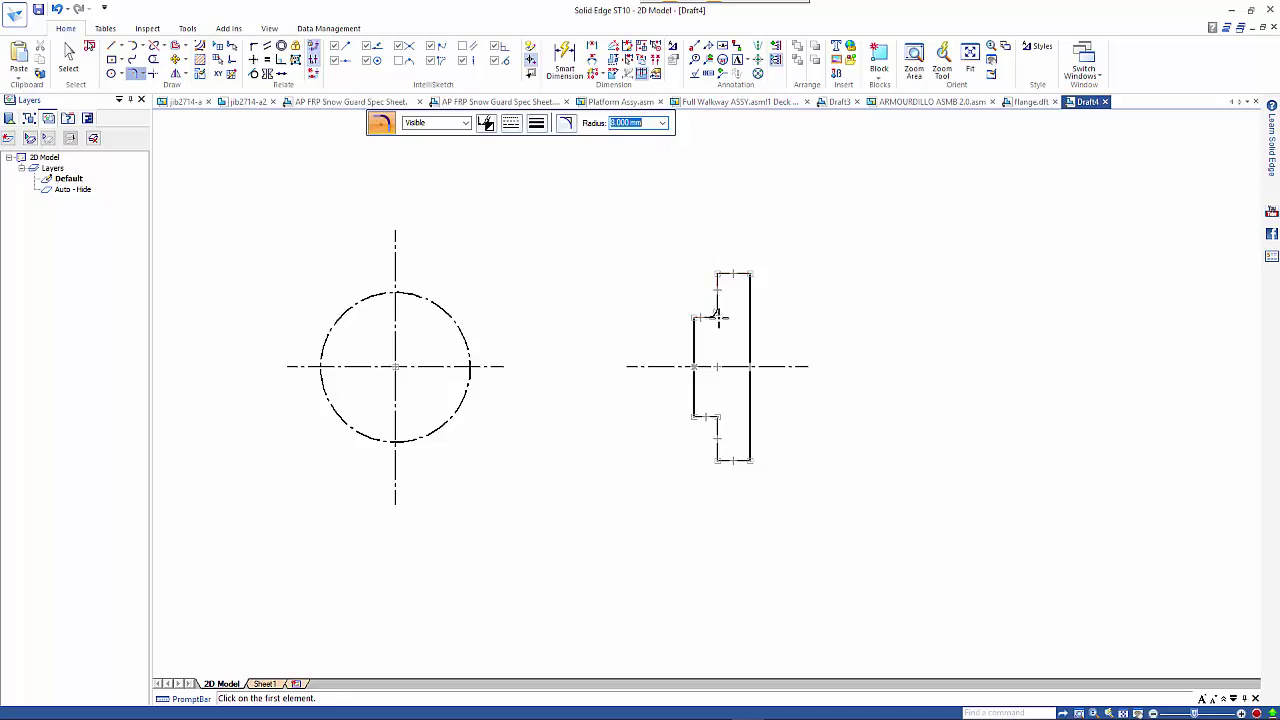
{"action": "left_click", "coordinate": [716, 415]}
{"action": "key", "text": "Escape"}
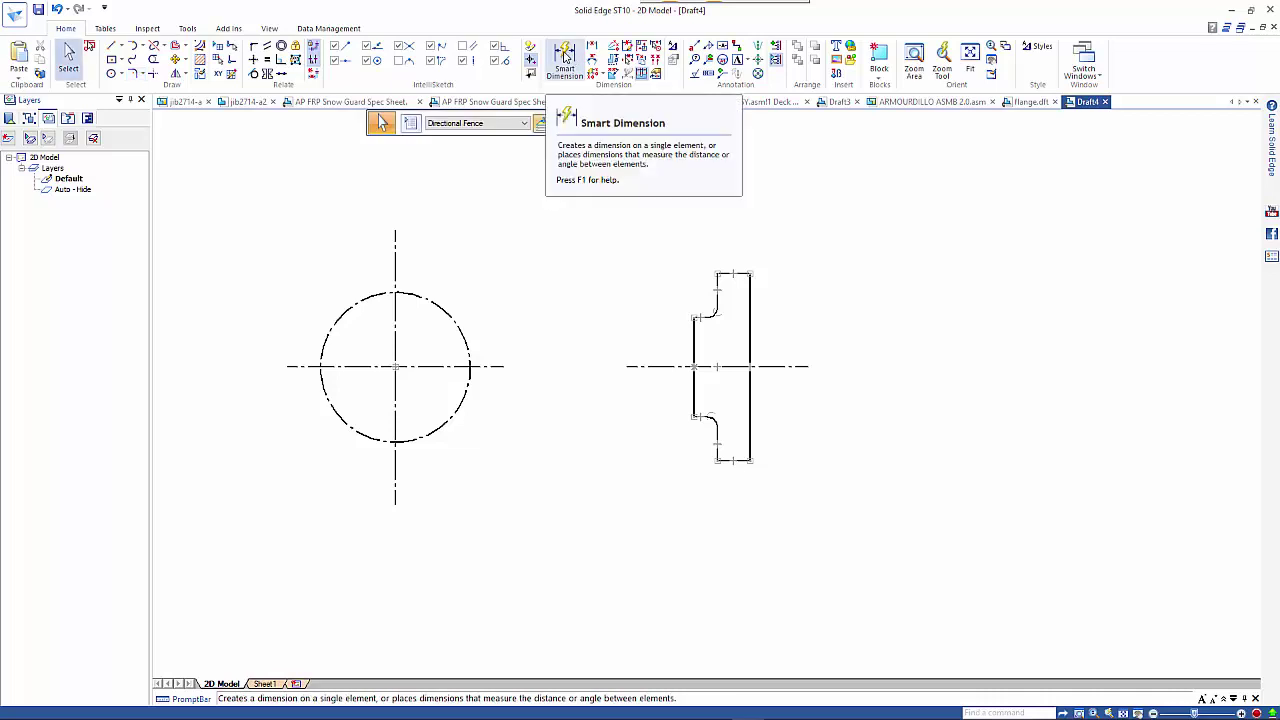
Dimension the overall side-view width as 46 mm, using dimension scale 3.00.
{"action": "left_click", "coordinate": [565, 56]}
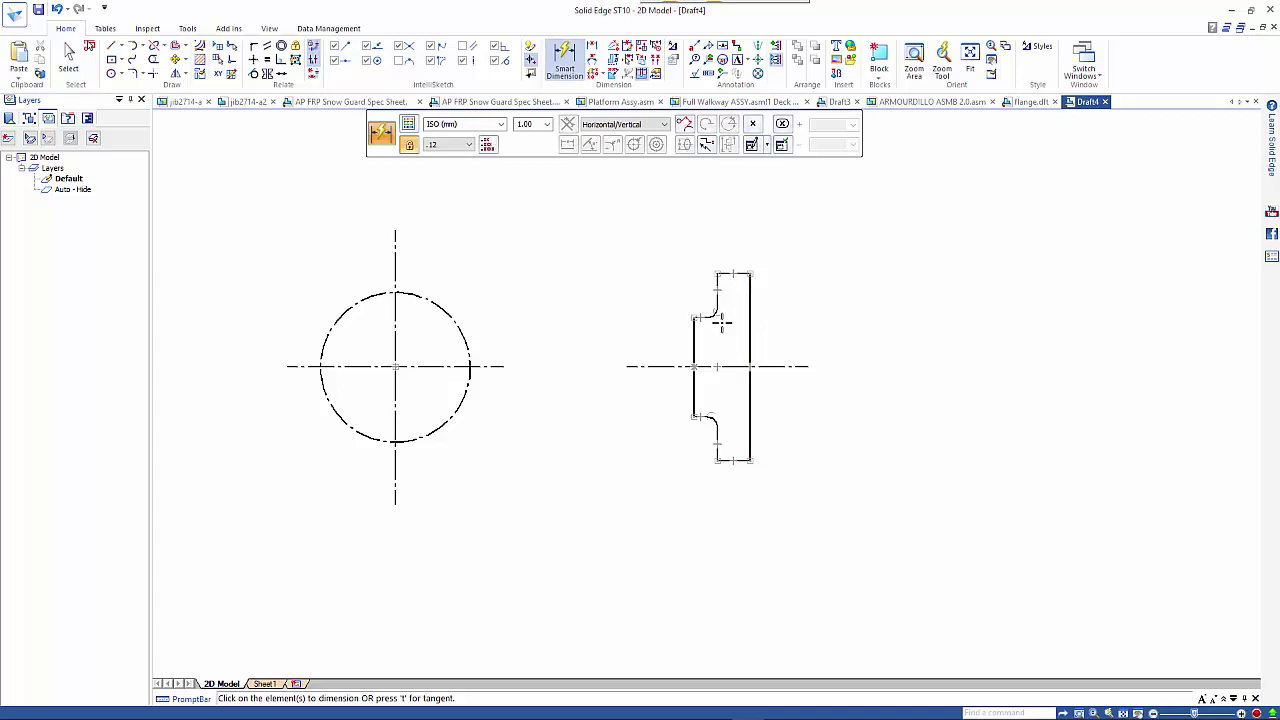
{"action": "left_click", "coordinate": [693, 336]}
{"action": "left_click", "coordinate": [691, 300]}
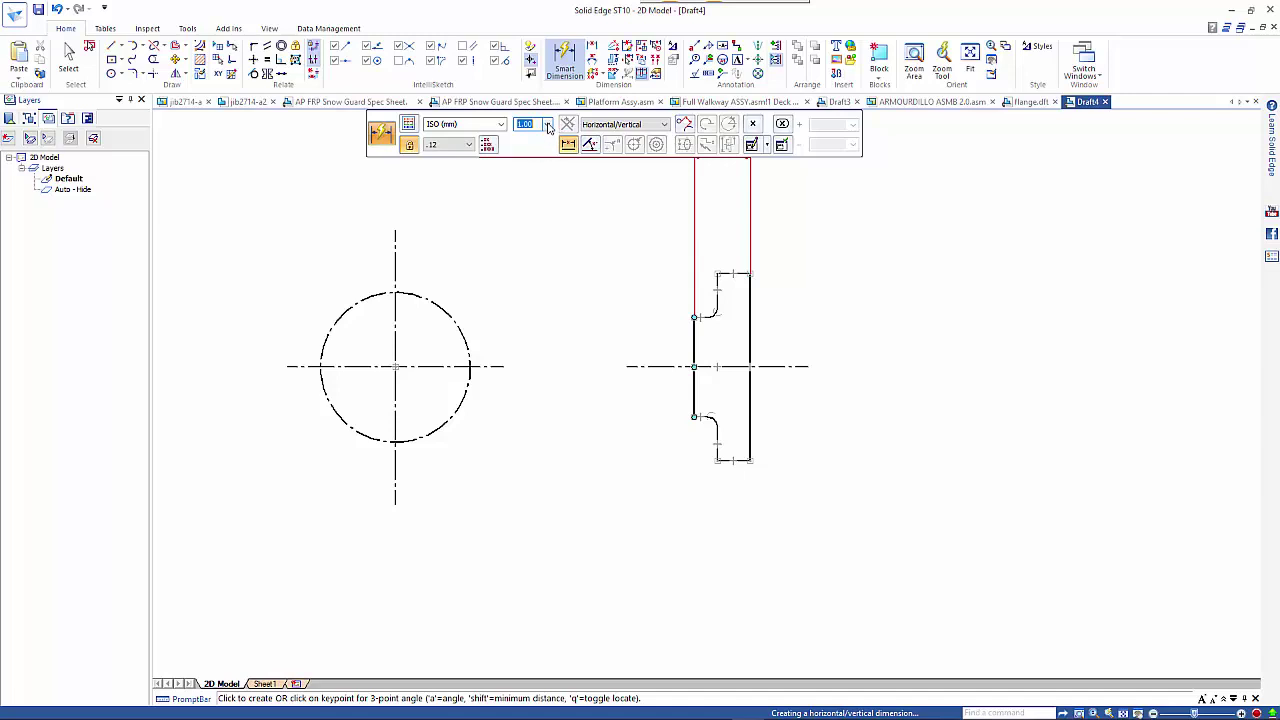
{"action": "left_click", "coordinate": [547, 124]}
{"action": "left_click", "coordinate": [547, 147]}
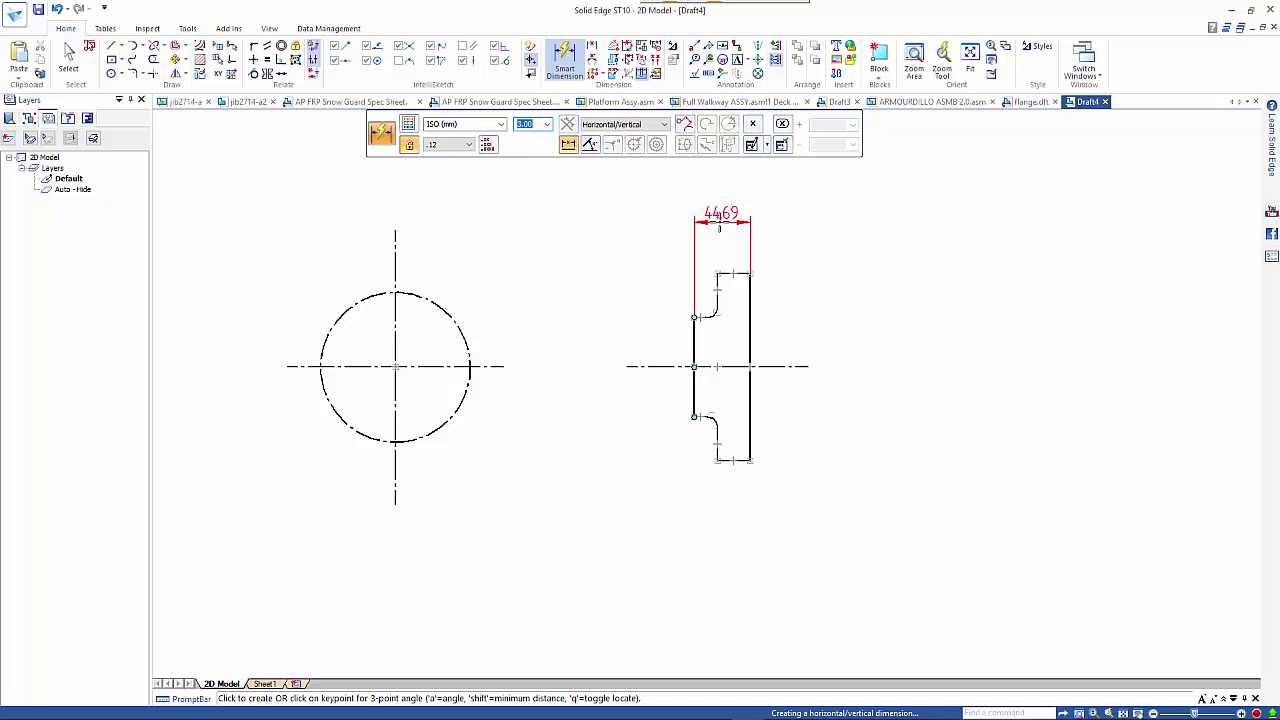
{"action": "left_click", "coordinate": [721, 228]}
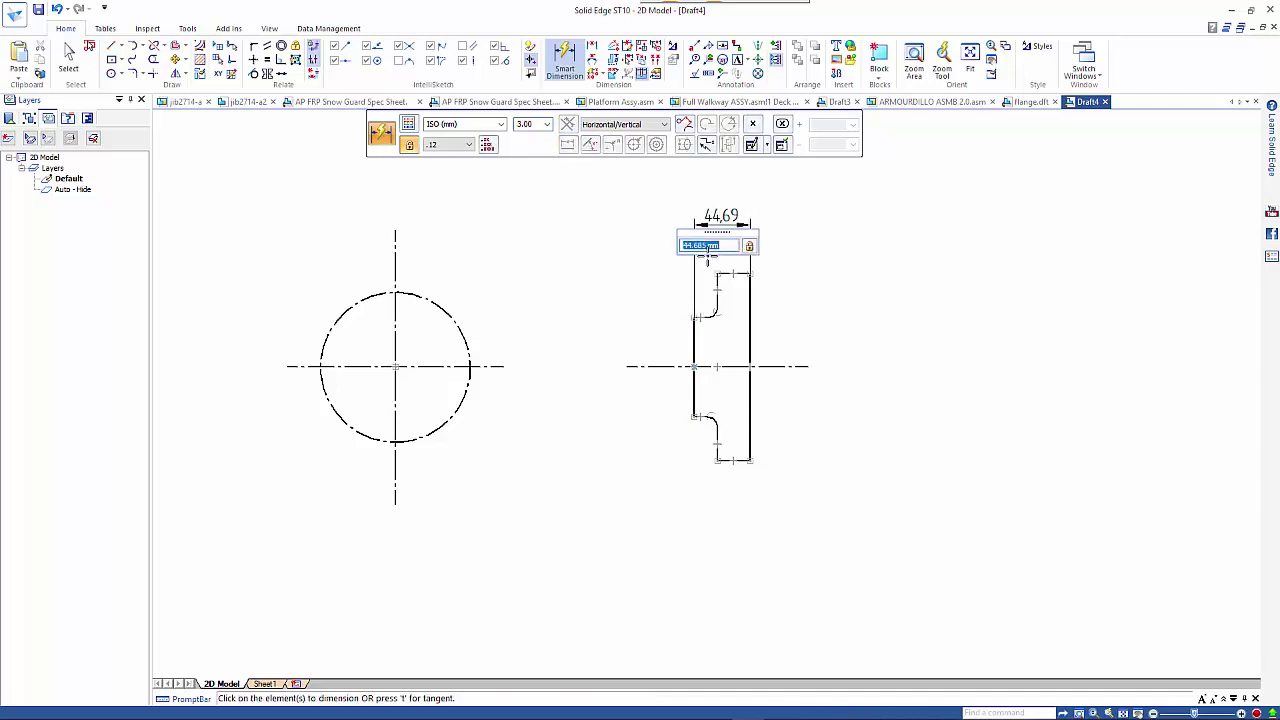
{"action": "type", "text": "46"}
{"action": "key", "text": "Return"}
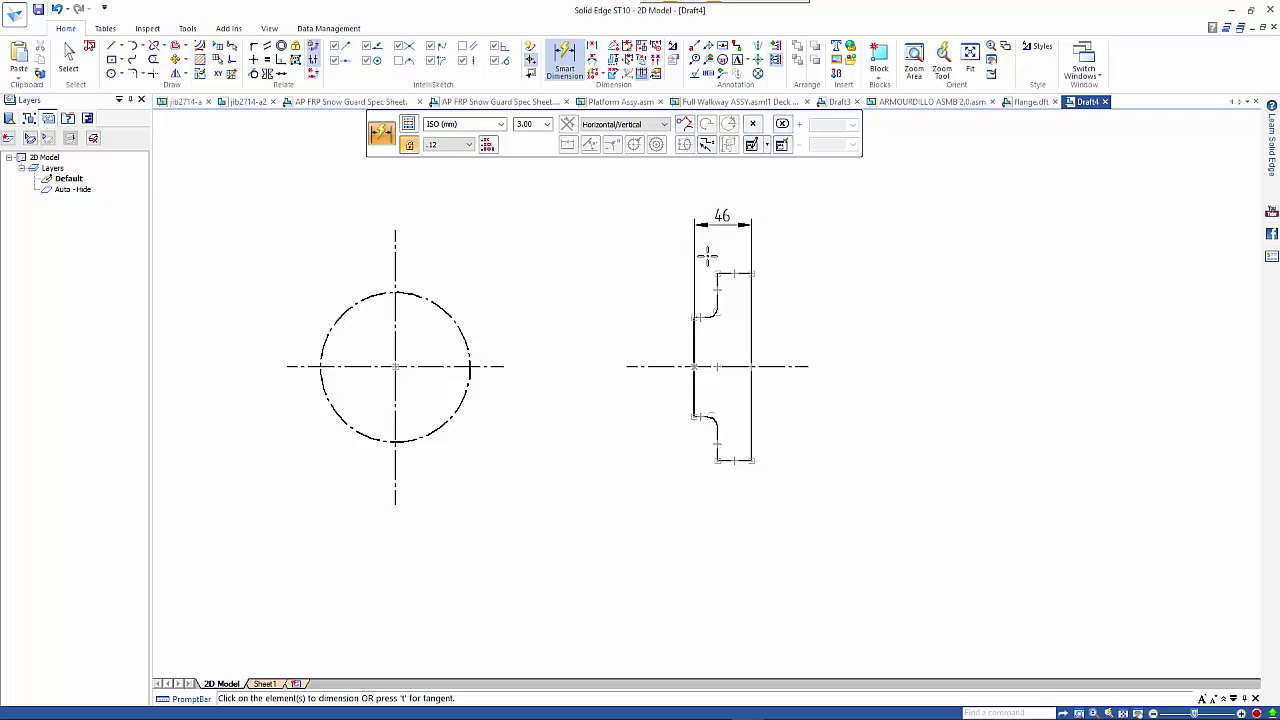
Dimension the flange's top edge as a 26 mm thickness.
{"action": "left_click", "coordinate": [734, 272]}
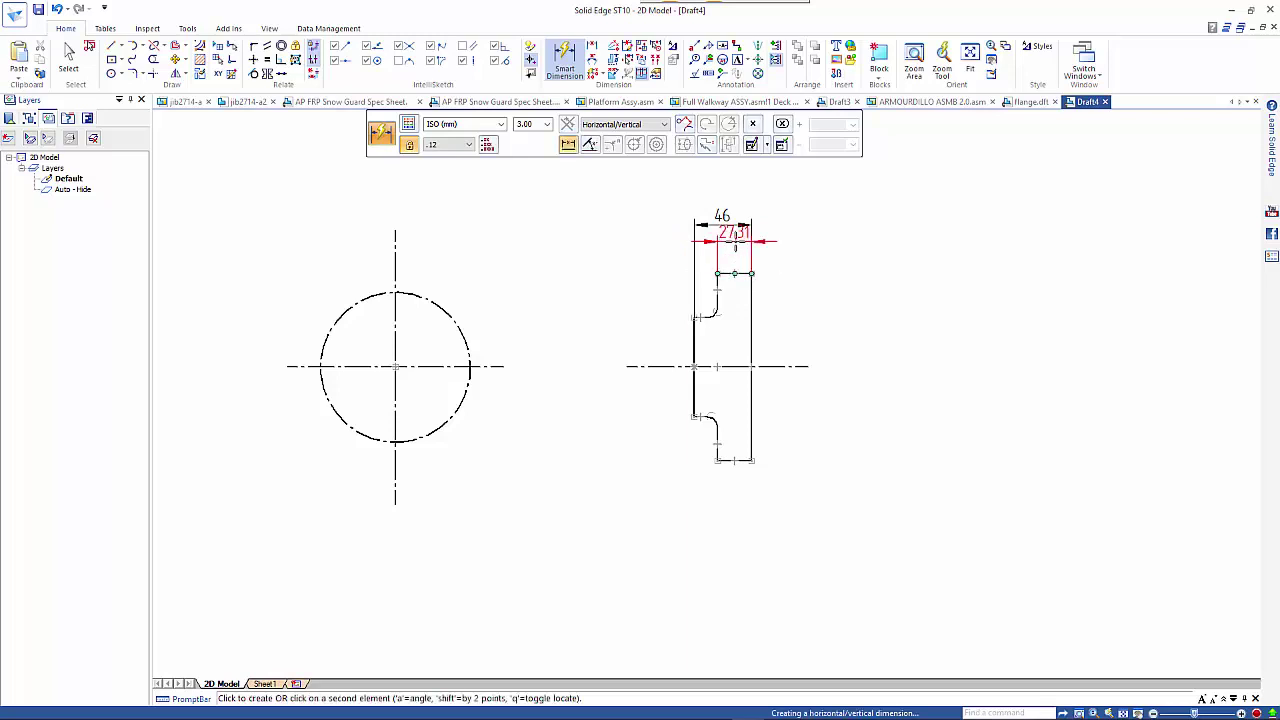
{"action": "left_click", "coordinate": [777, 245]}
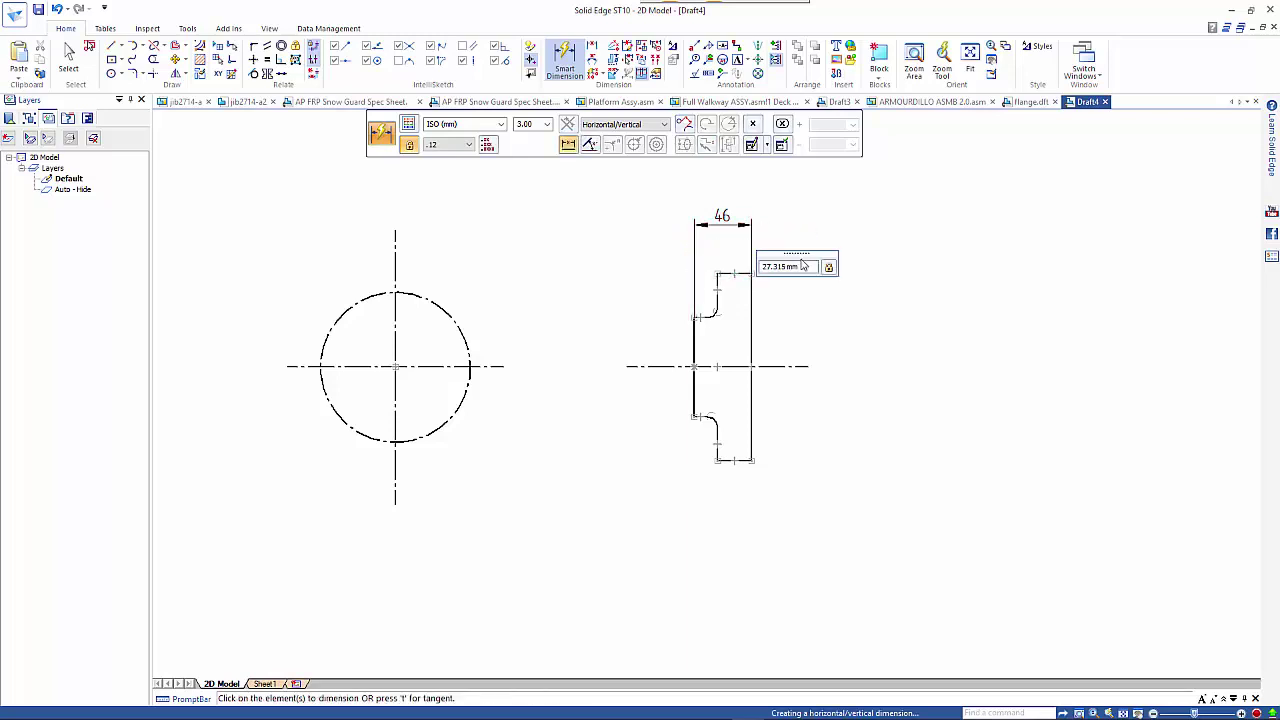
{"action": "type", "text": "26"}
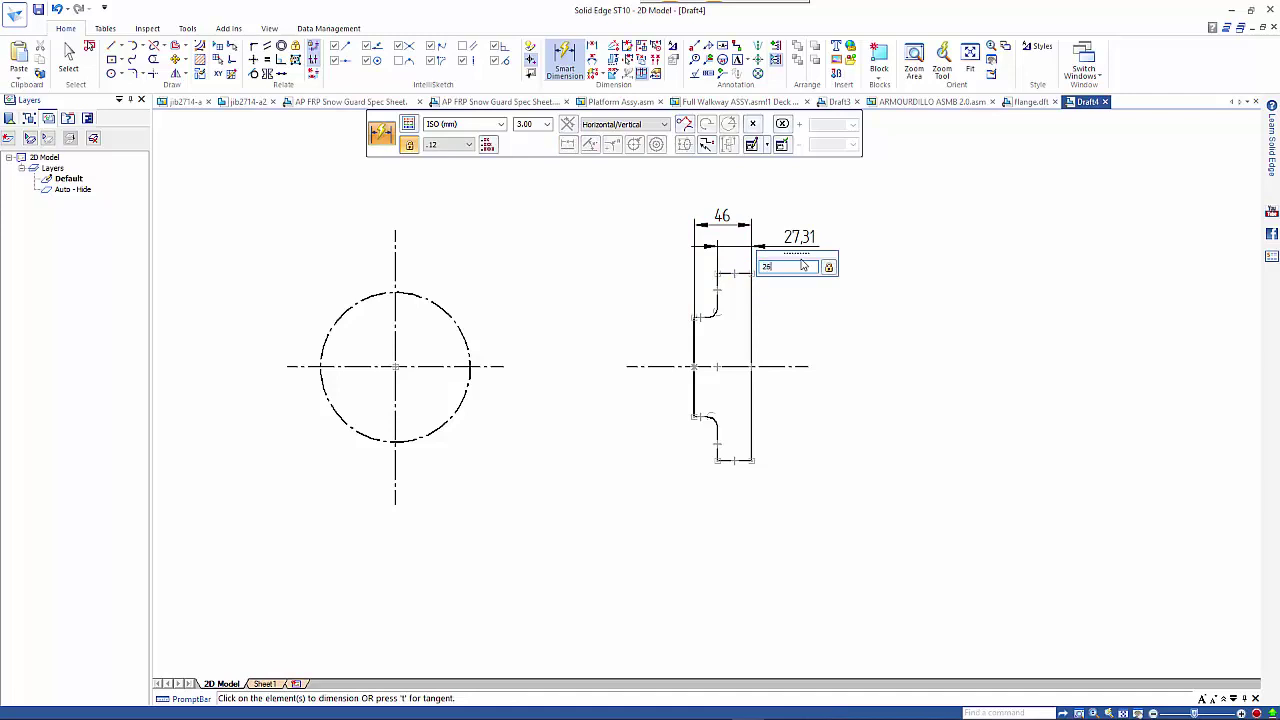
{"action": "key", "text": "Return"}
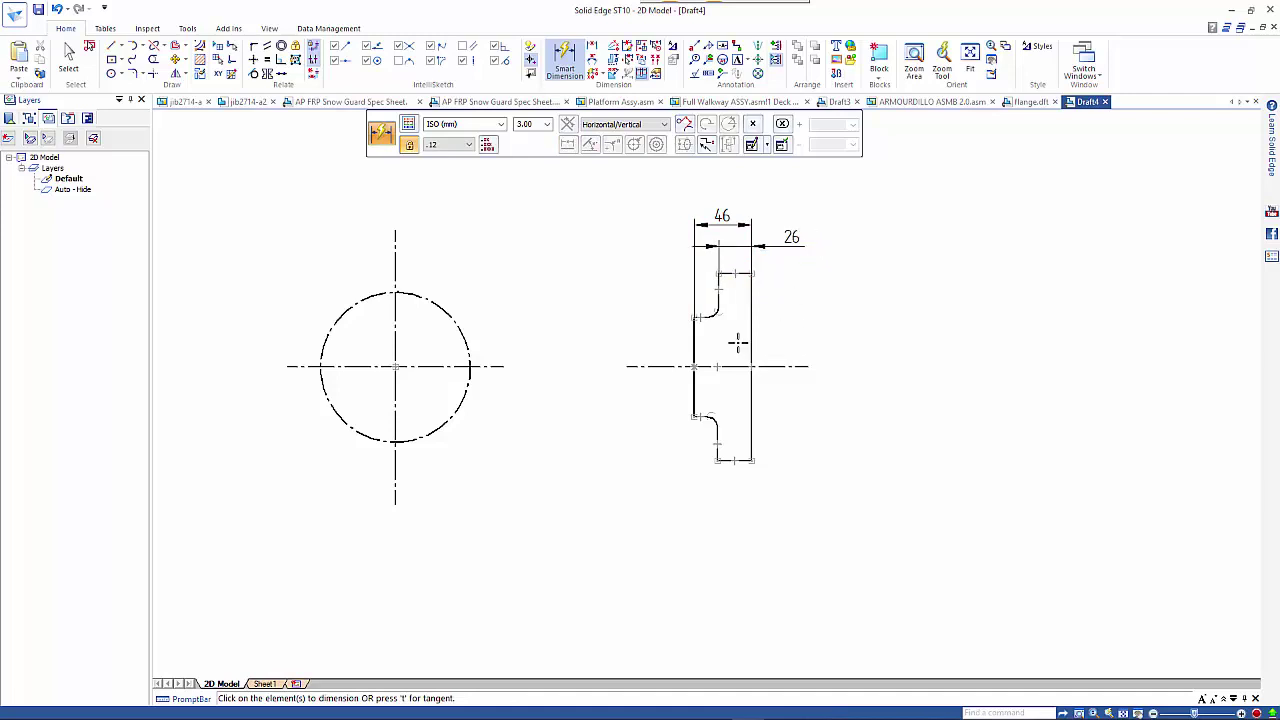
Connect the fillet arc's endpoint to the adjoining profile line.
{"action": "left_click", "coordinate": [254, 60]}
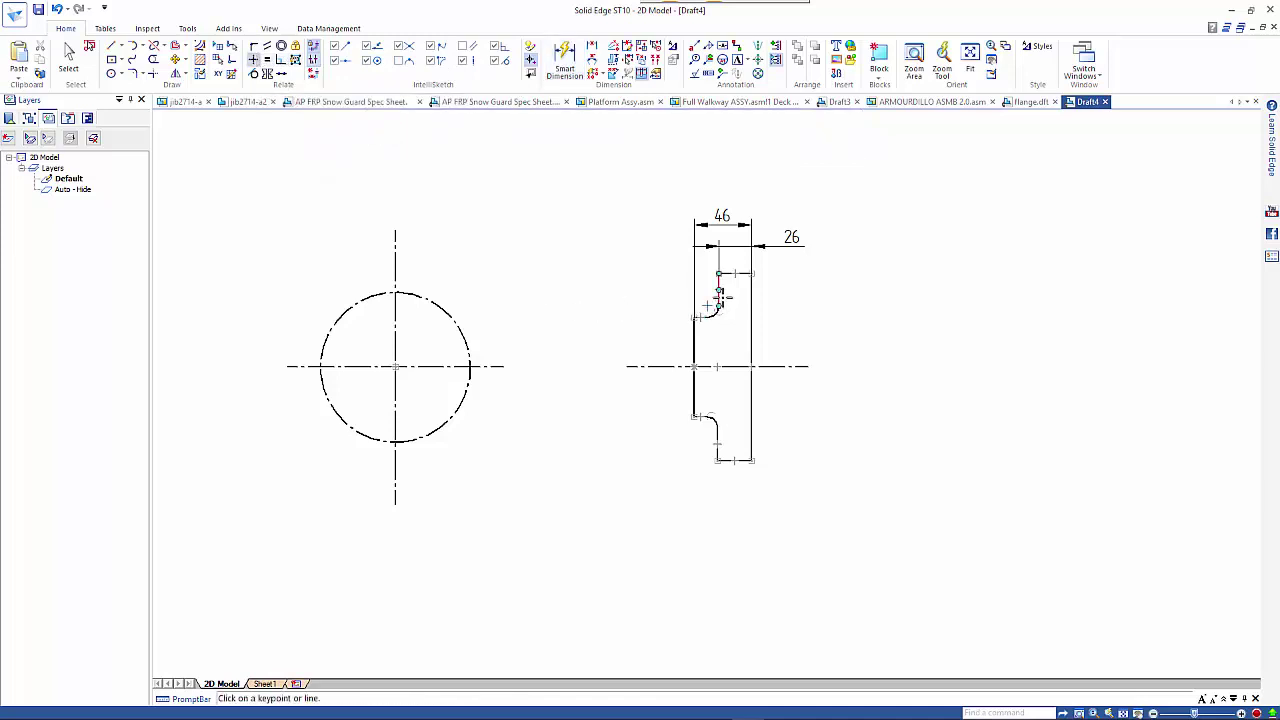
{"action": "left_click", "coordinate": [718, 306]}
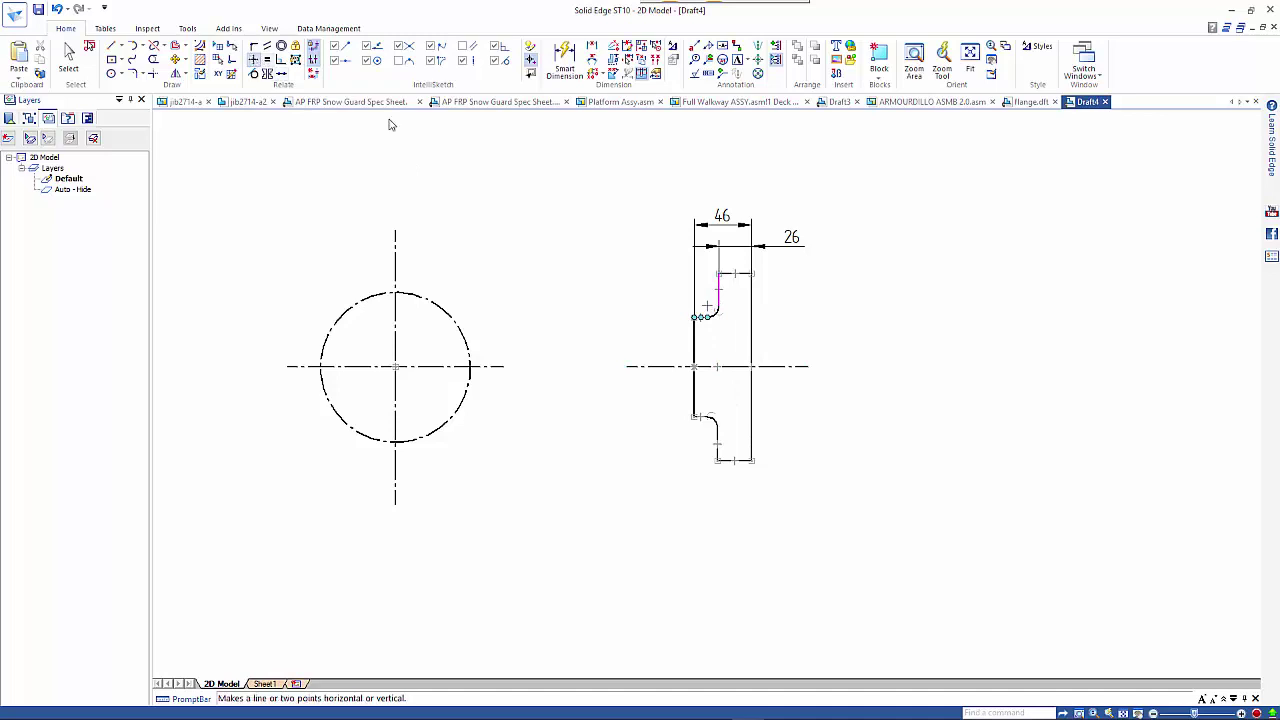
{"action": "left_click", "coordinate": [717, 428]}
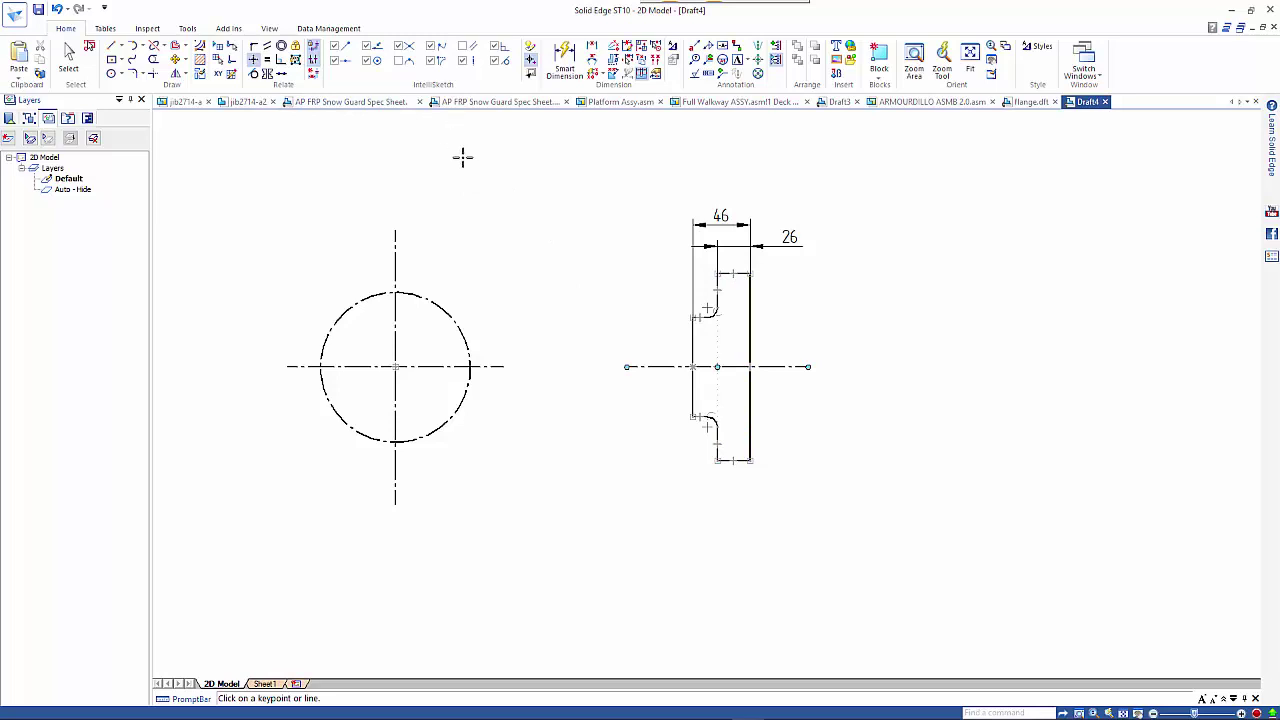
{"action": "key", "text": "Escape"}
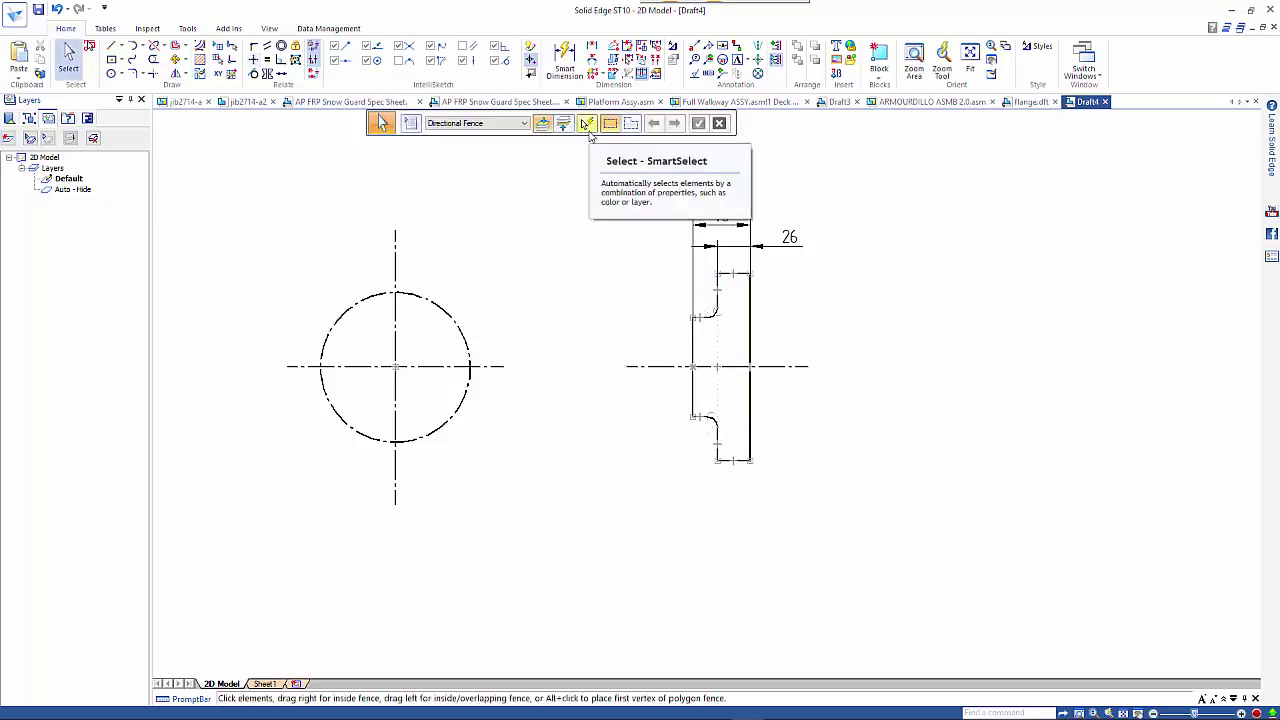
Select the flange outline's lines with SmartSelect by element type and project them across the sheet.
{"action": "left_click", "coordinate": [588, 126]}
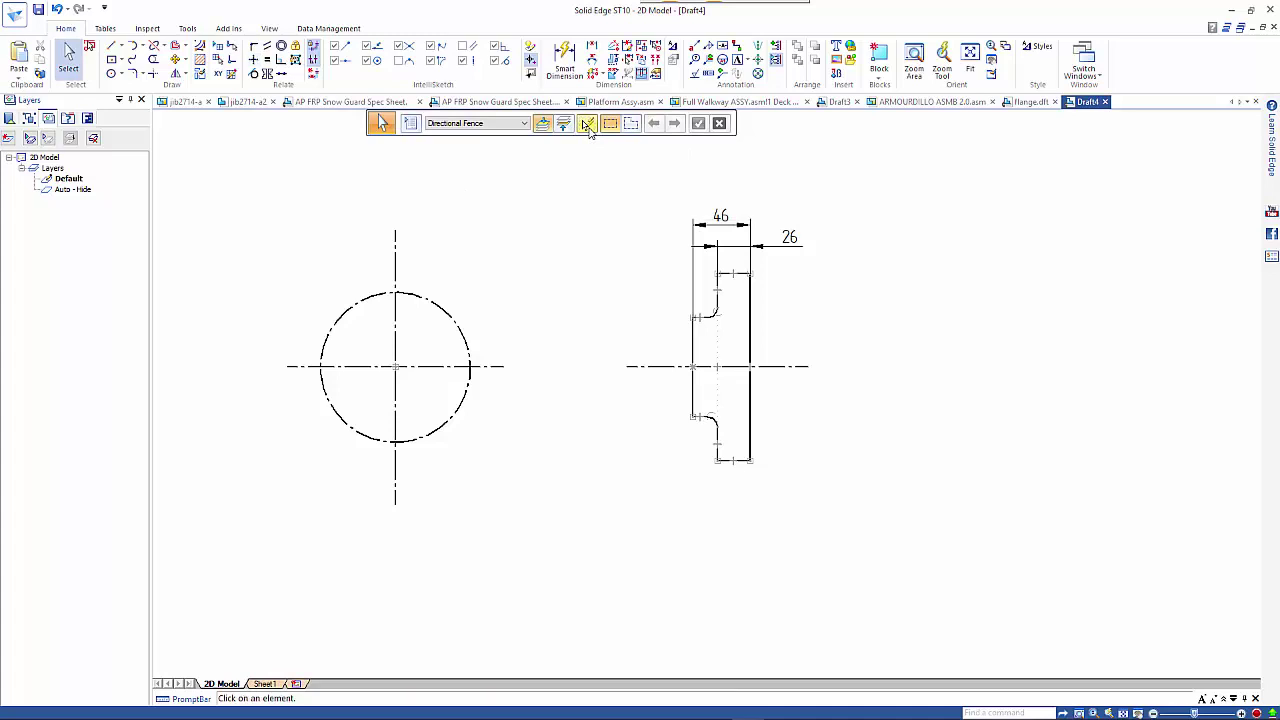
{"action": "left_click", "coordinate": [751, 310]}
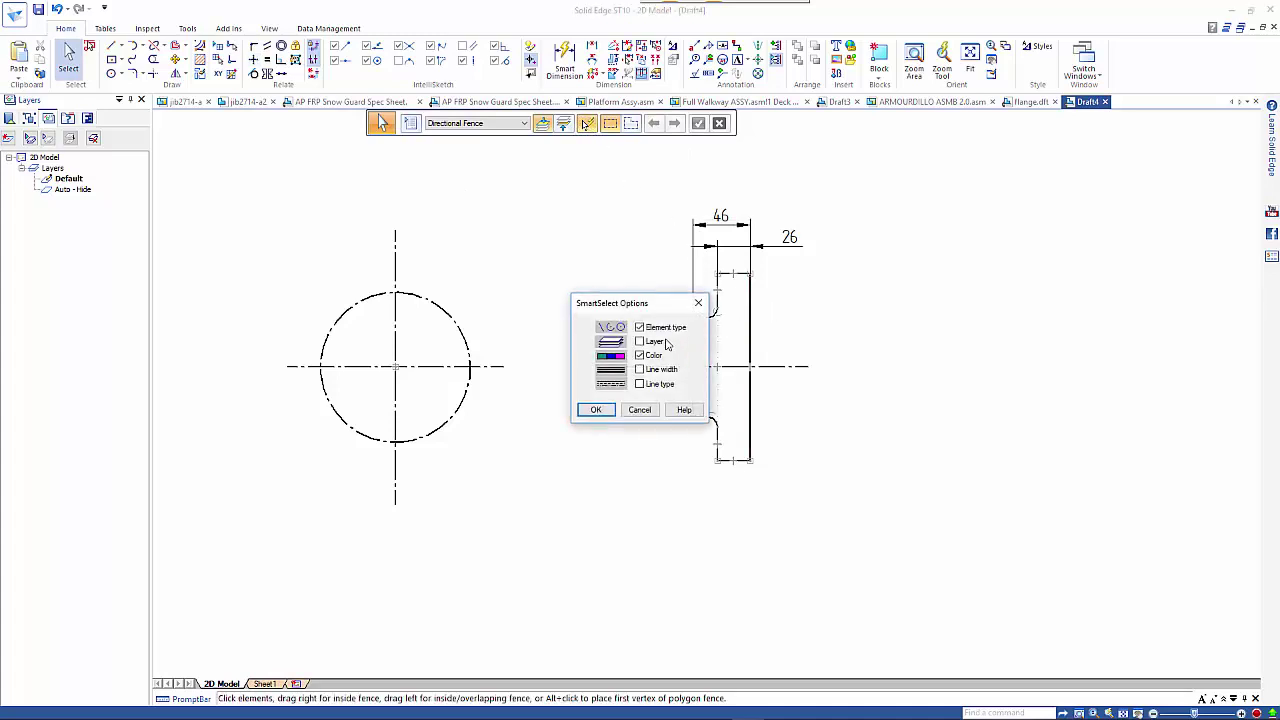
{"action": "left_click", "coordinate": [656, 355]}
{"action": "left_click", "coordinate": [596, 410]}
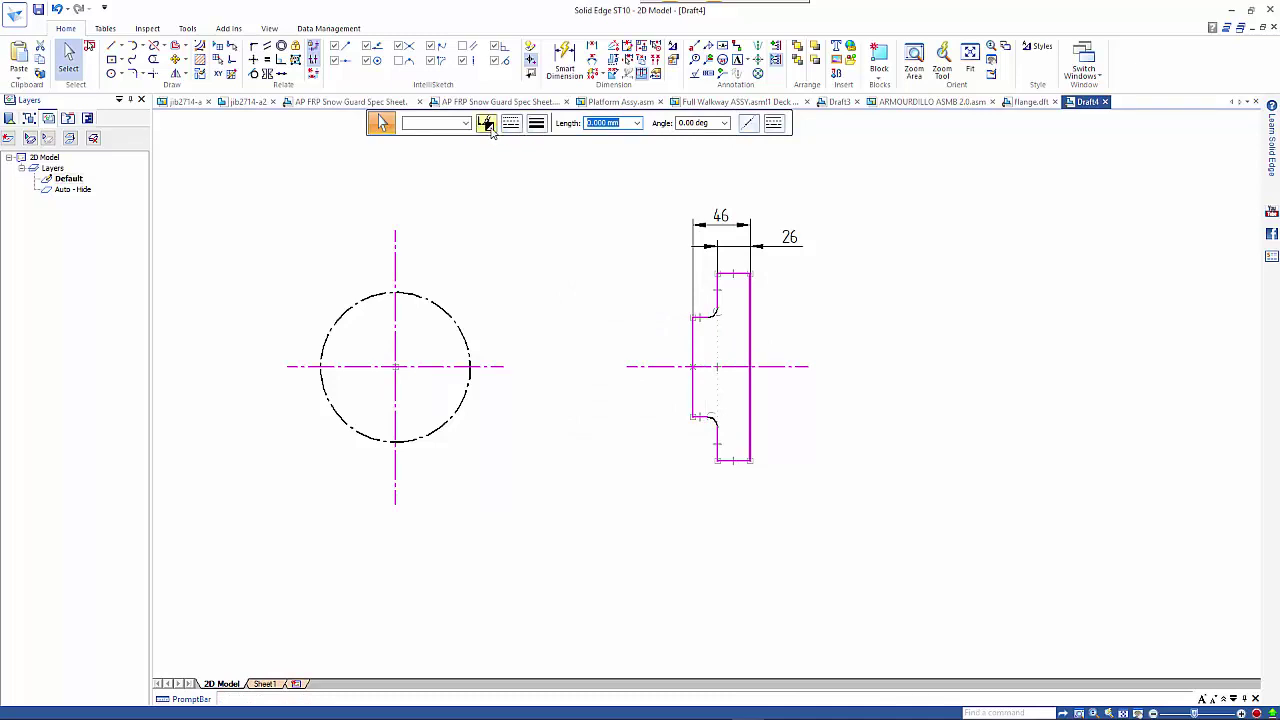
{"action": "left_click", "coordinate": [748, 124]}
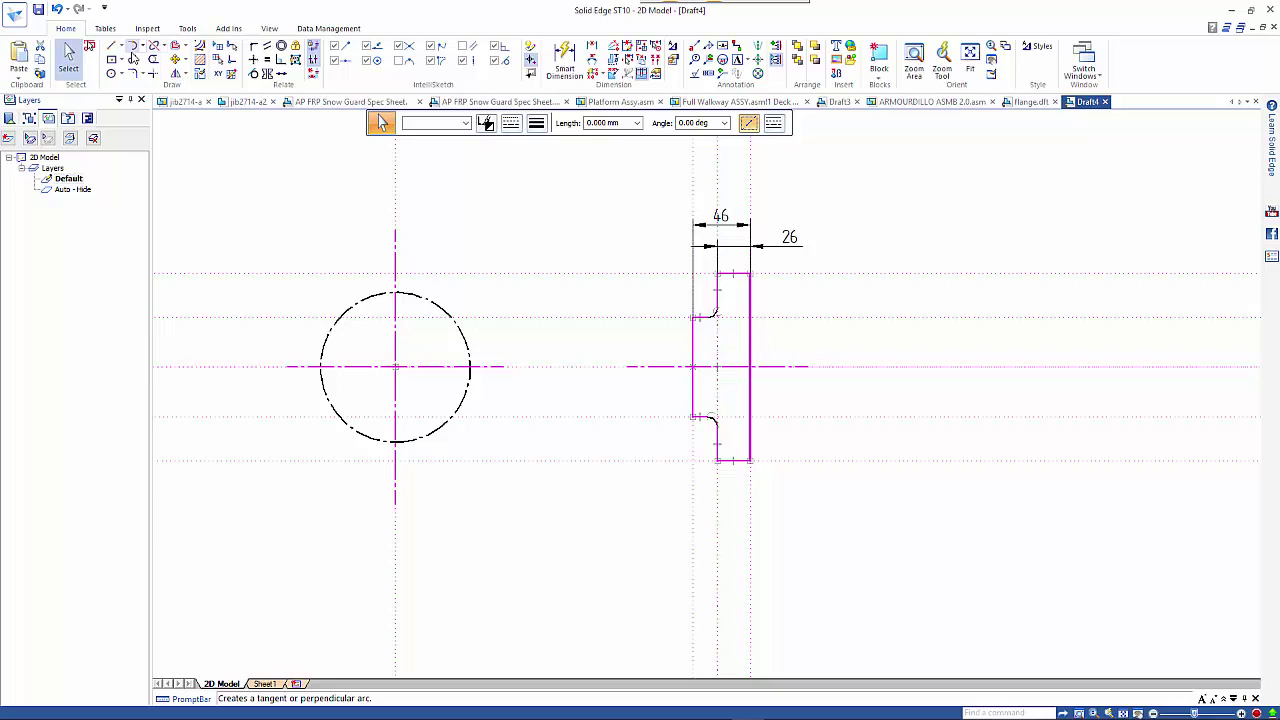
Draw concentric 150 mm, 80 mm and 50 mm diameter circles on the plan view's flange centre.
{"action": "left_click", "coordinate": [113, 74]}
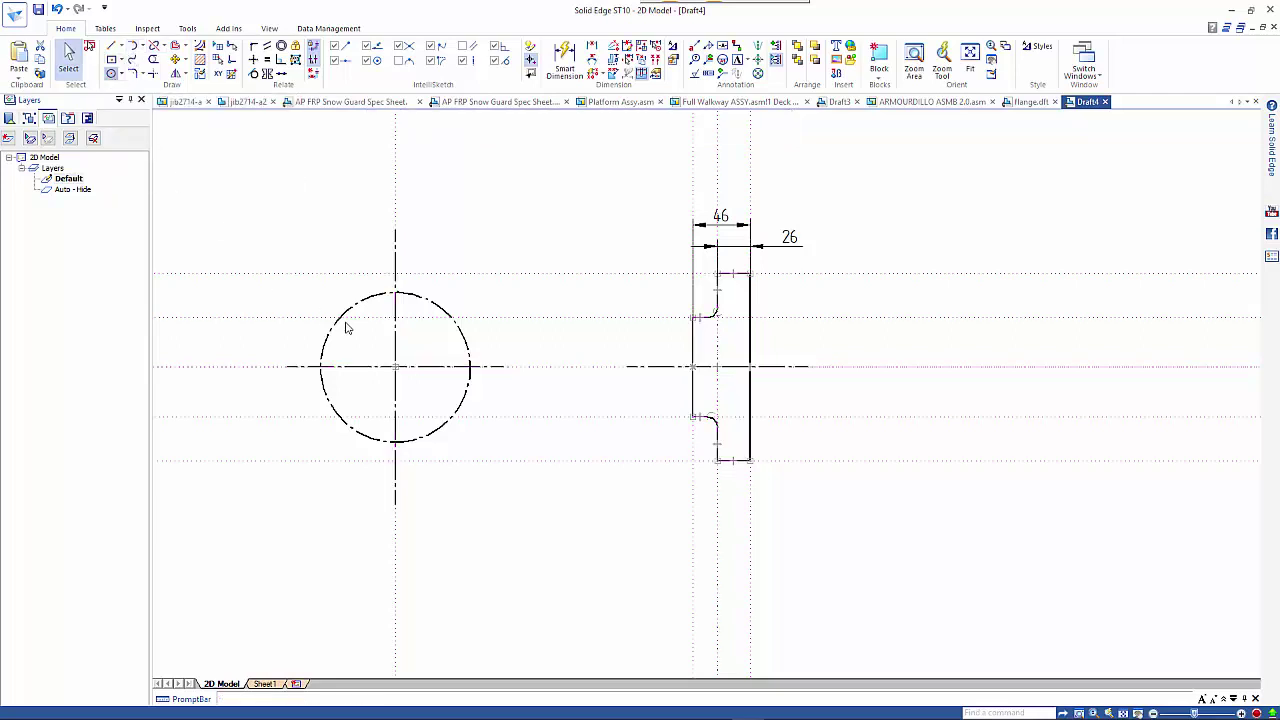
{"action": "left_click", "coordinate": [395, 367]}
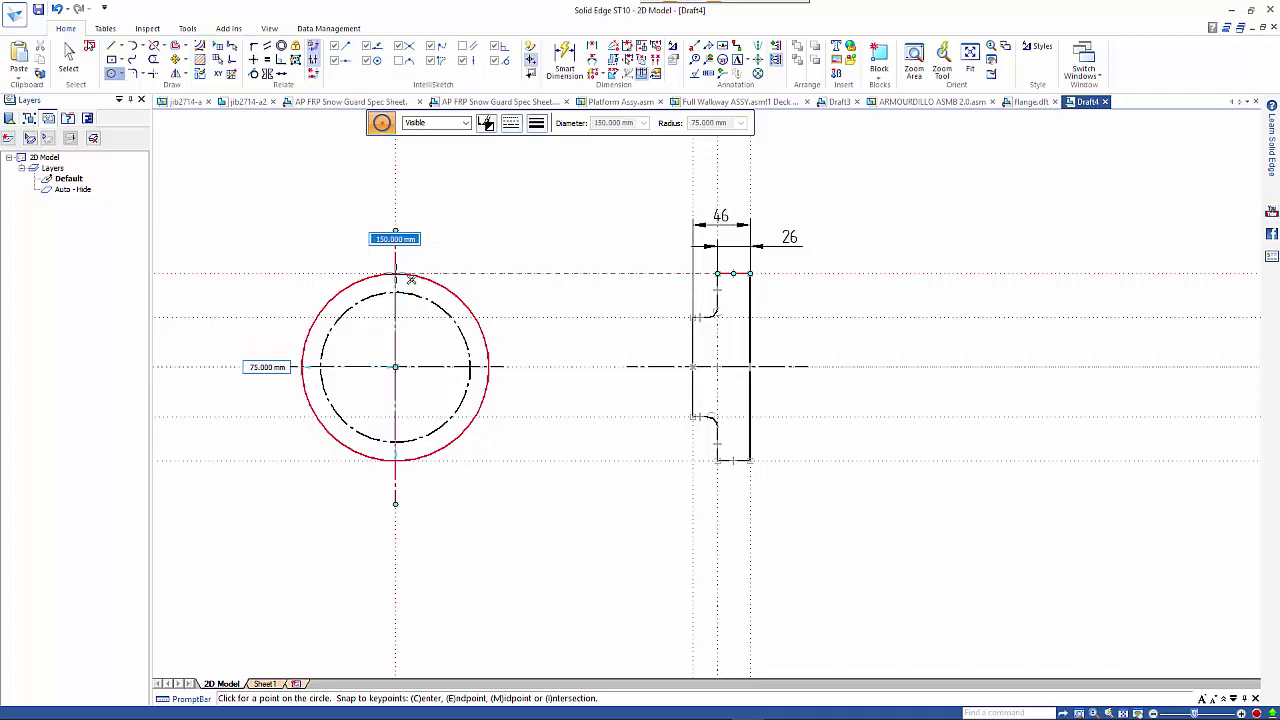
{"action": "left_click", "coordinate": [410, 280]}
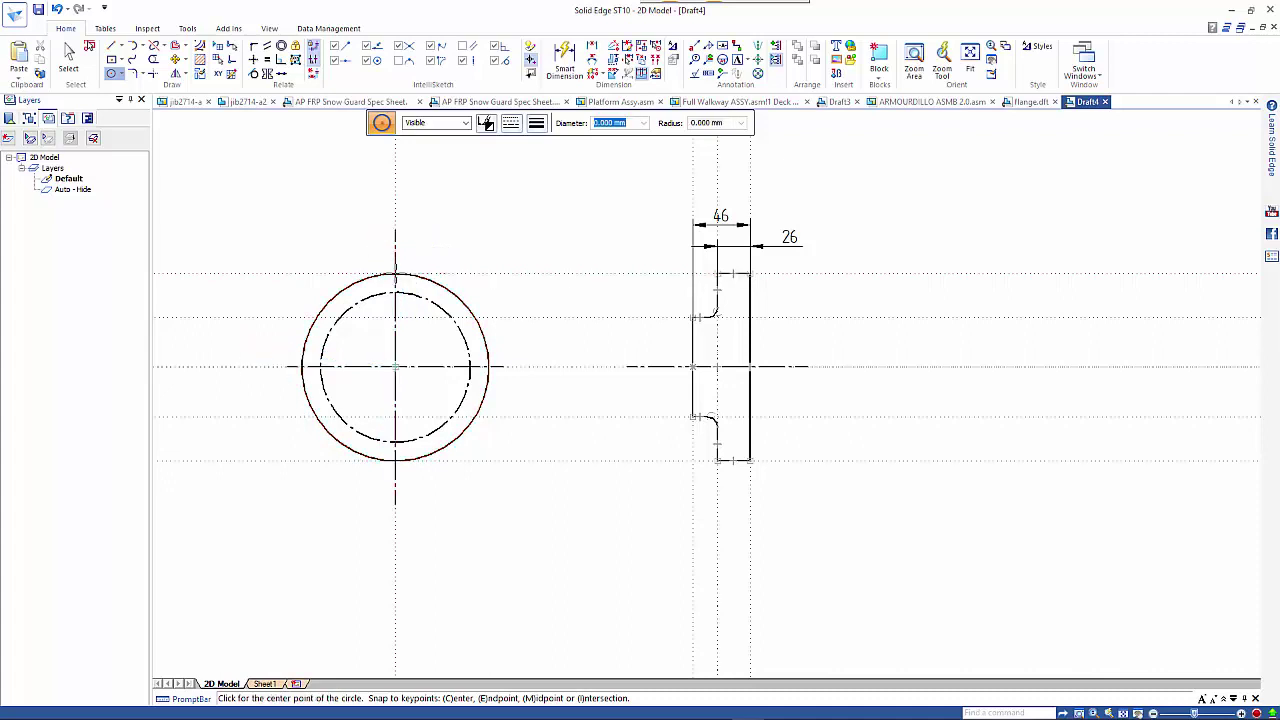
{"action": "left_click", "coordinate": [395, 367]}
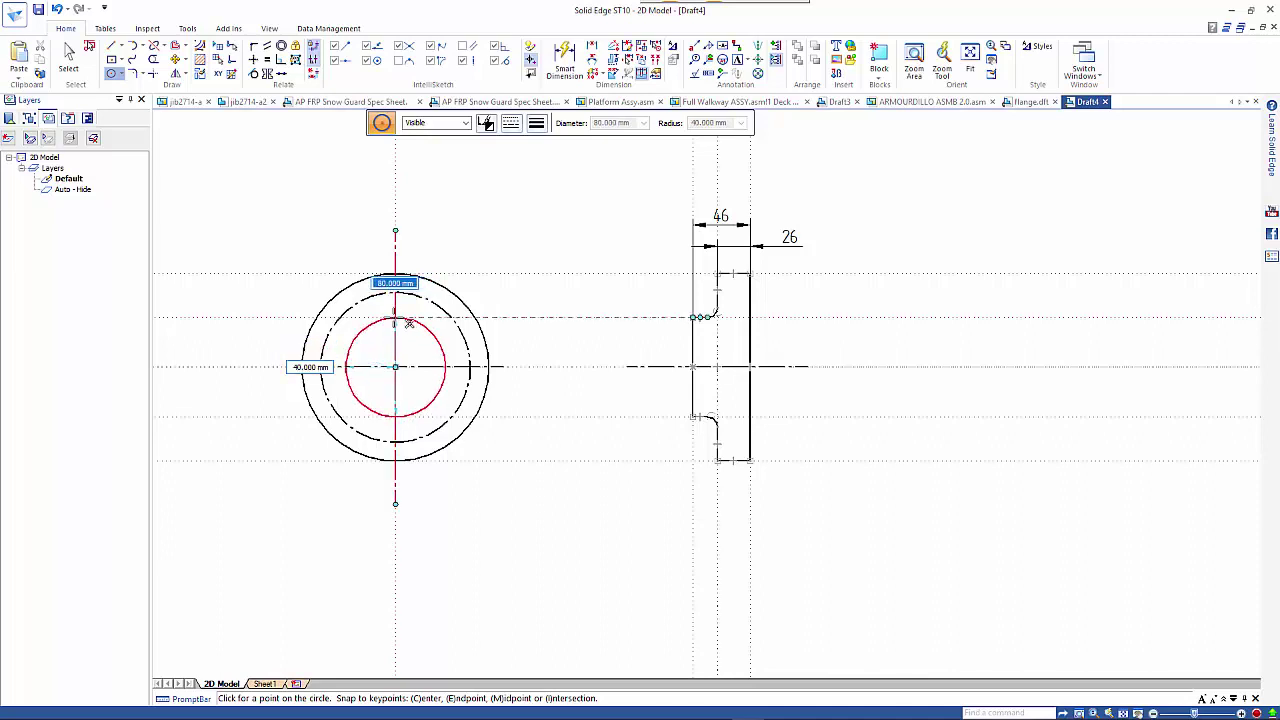
{"action": "left_click", "coordinate": [409, 323]}
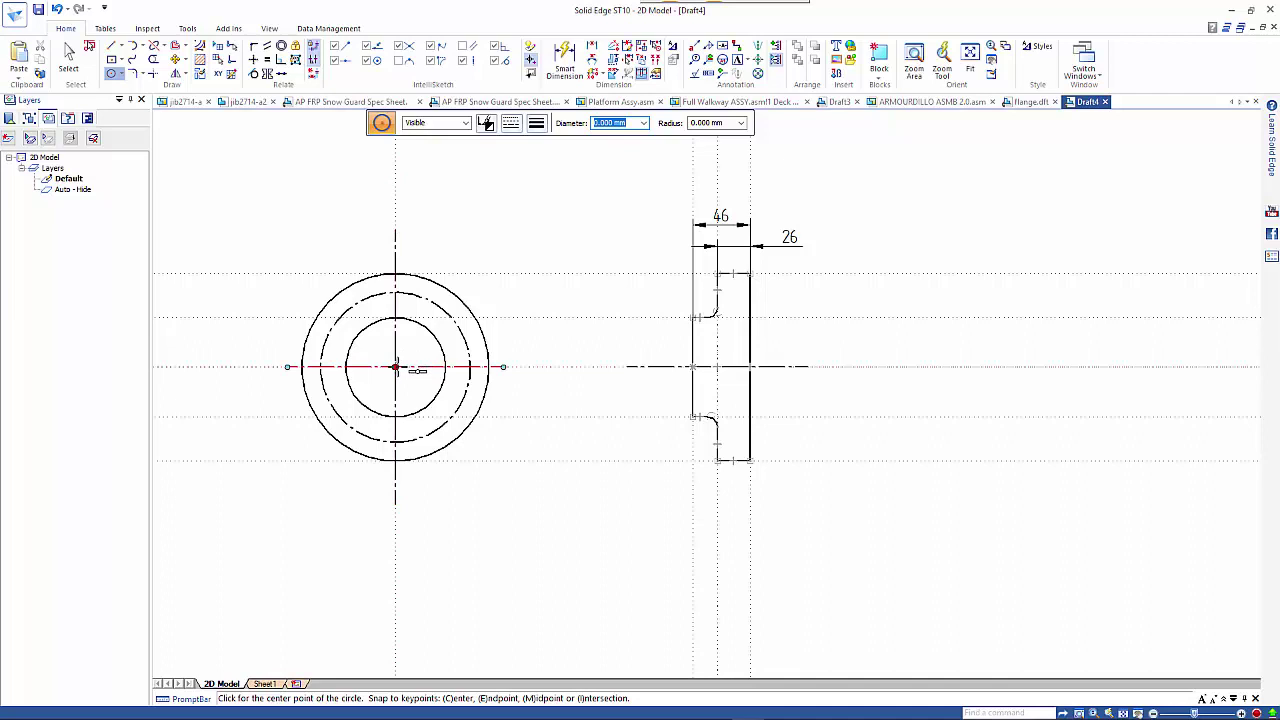
{"action": "left_click", "coordinate": [395, 367]}
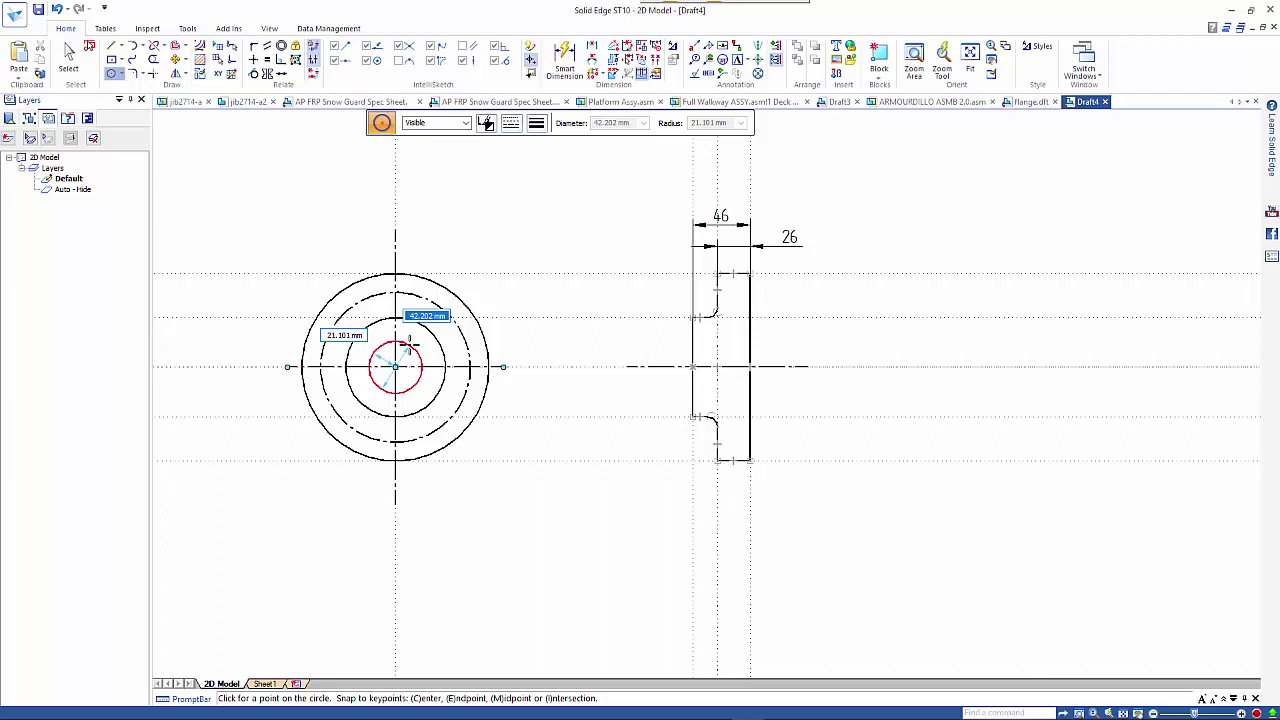
{"action": "type", "text": "50"}
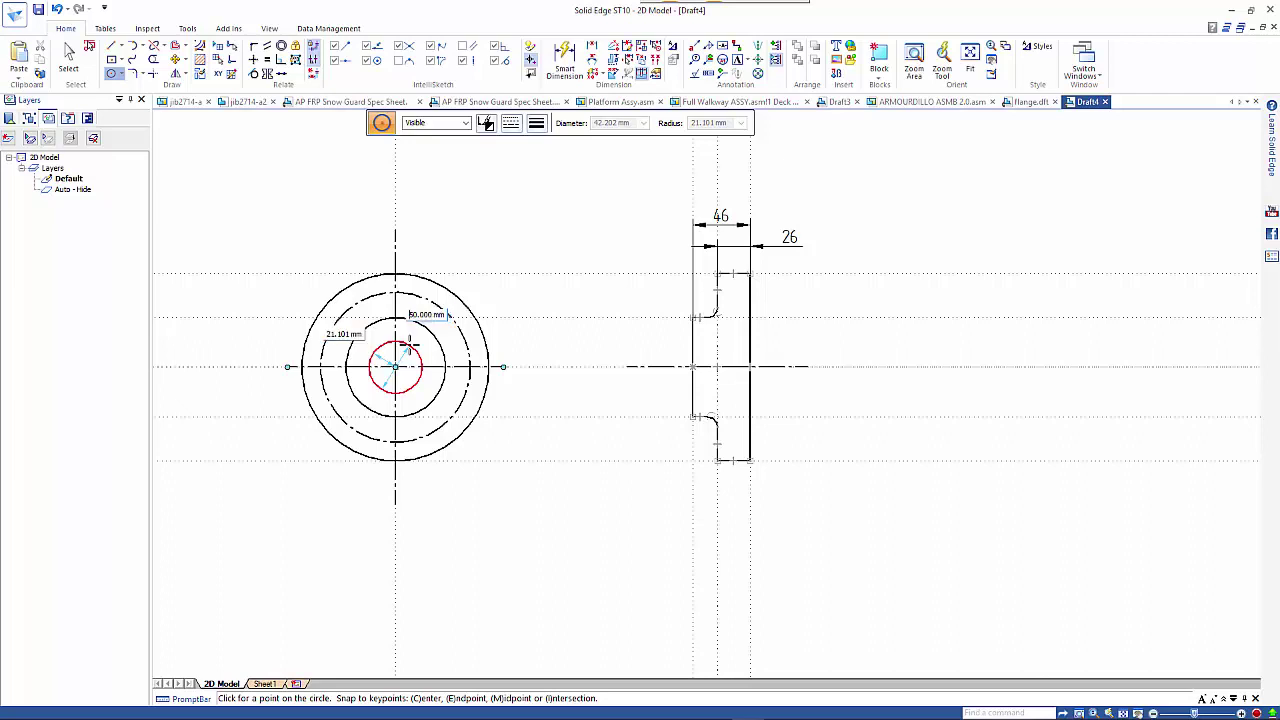
{"action": "left_click", "coordinate": [408, 345]}
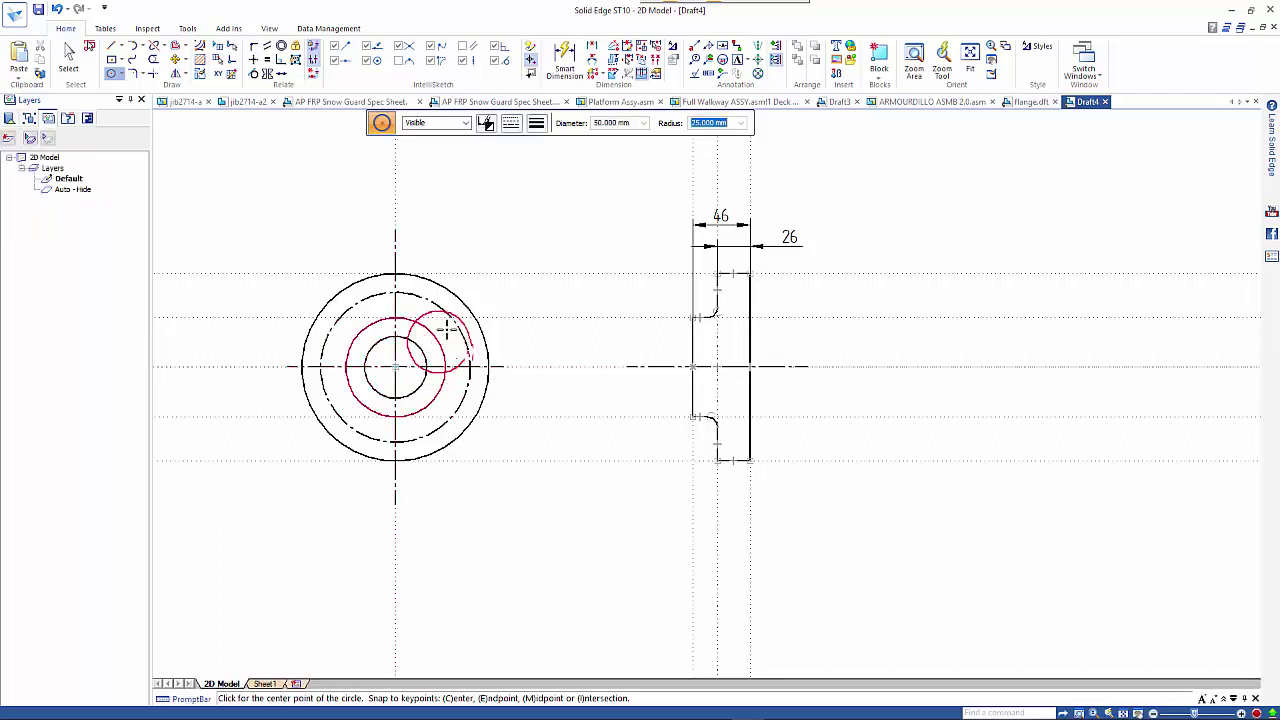
{"action": "left_click", "coordinate": [112, 47]}
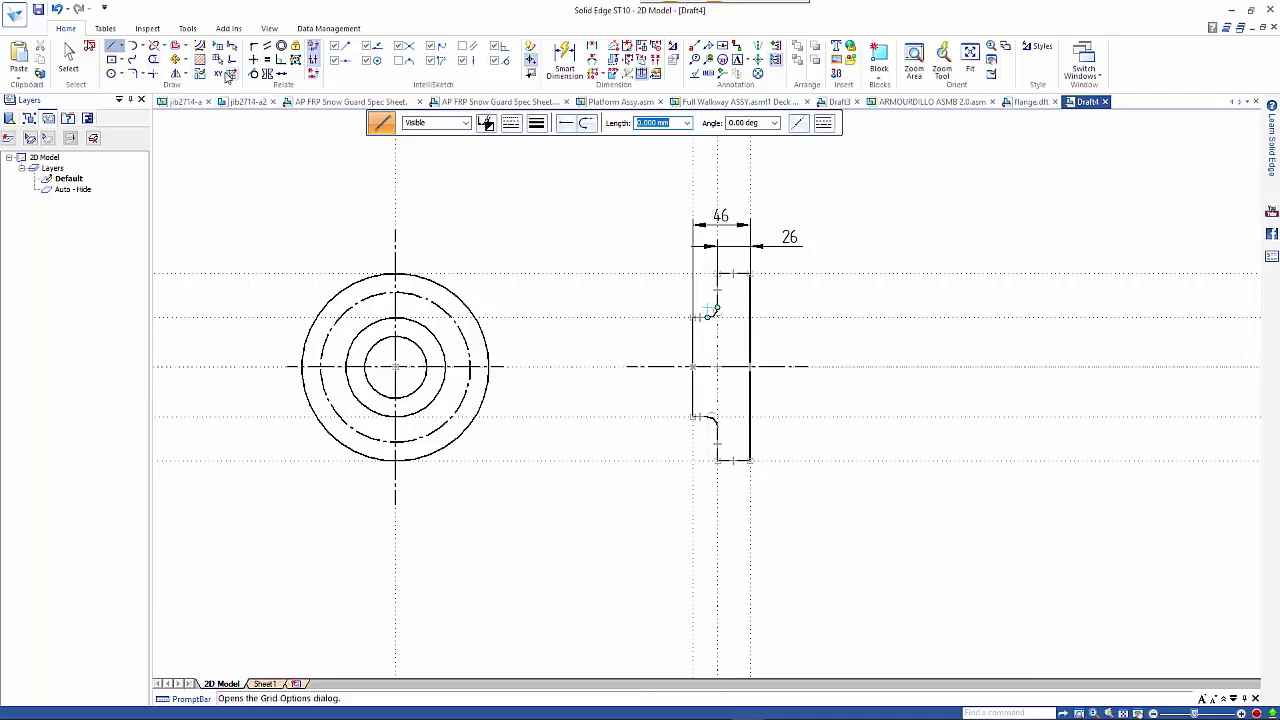
Draw two dashed horizontal hidden lines across the side view at the 50 mm bore edges.
{"action": "left_click", "coordinate": [511, 122]}
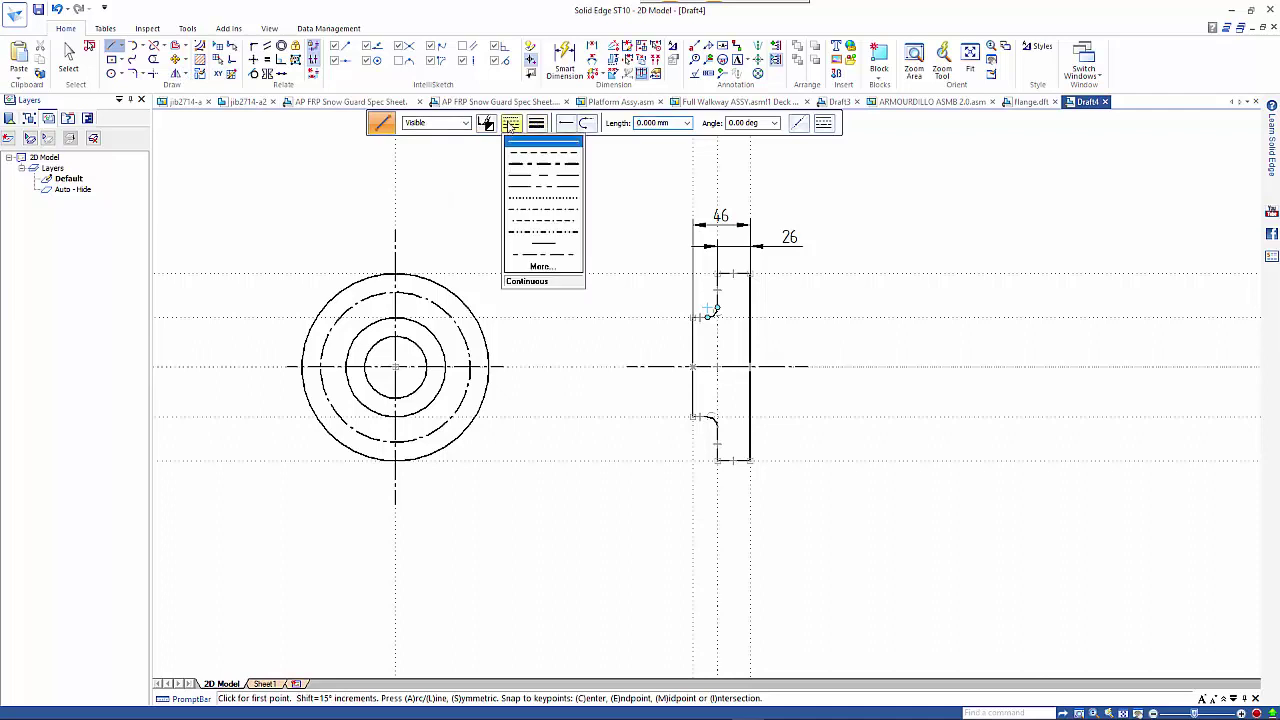
{"action": "left_click", "coordinate": [530, 152]}
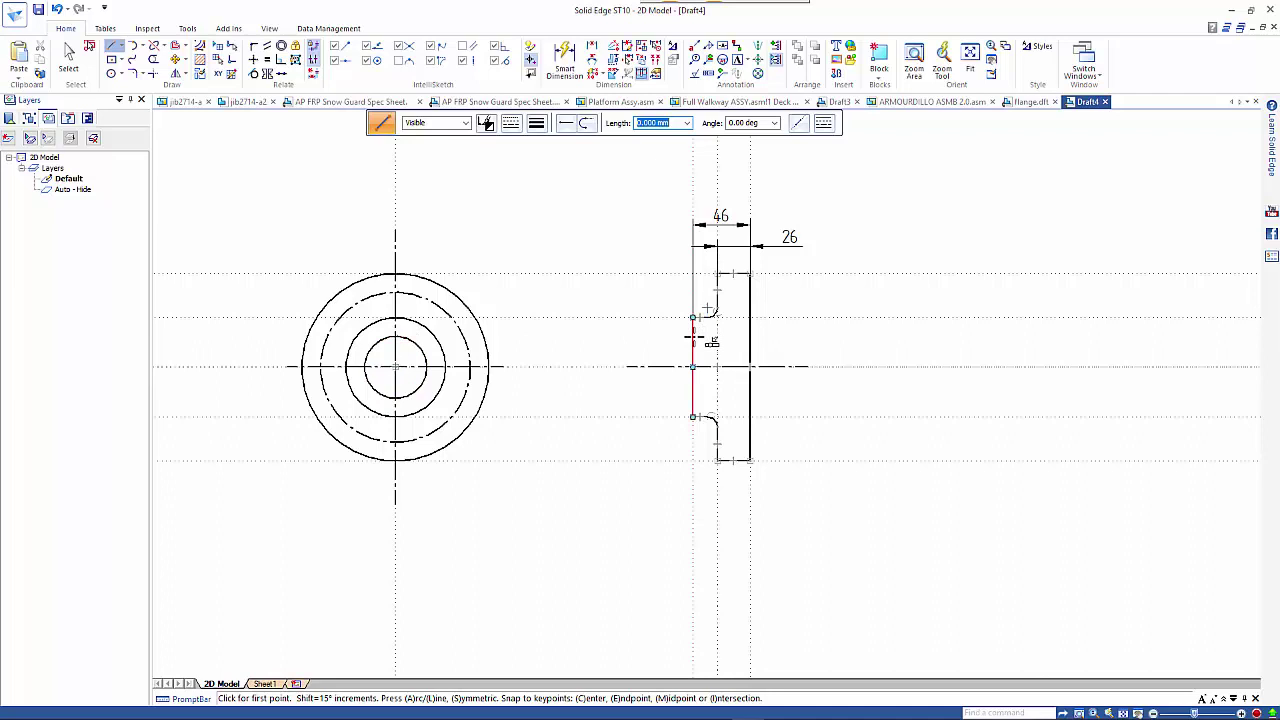
{"action": "left_click", "coordinate": [693, 338]}
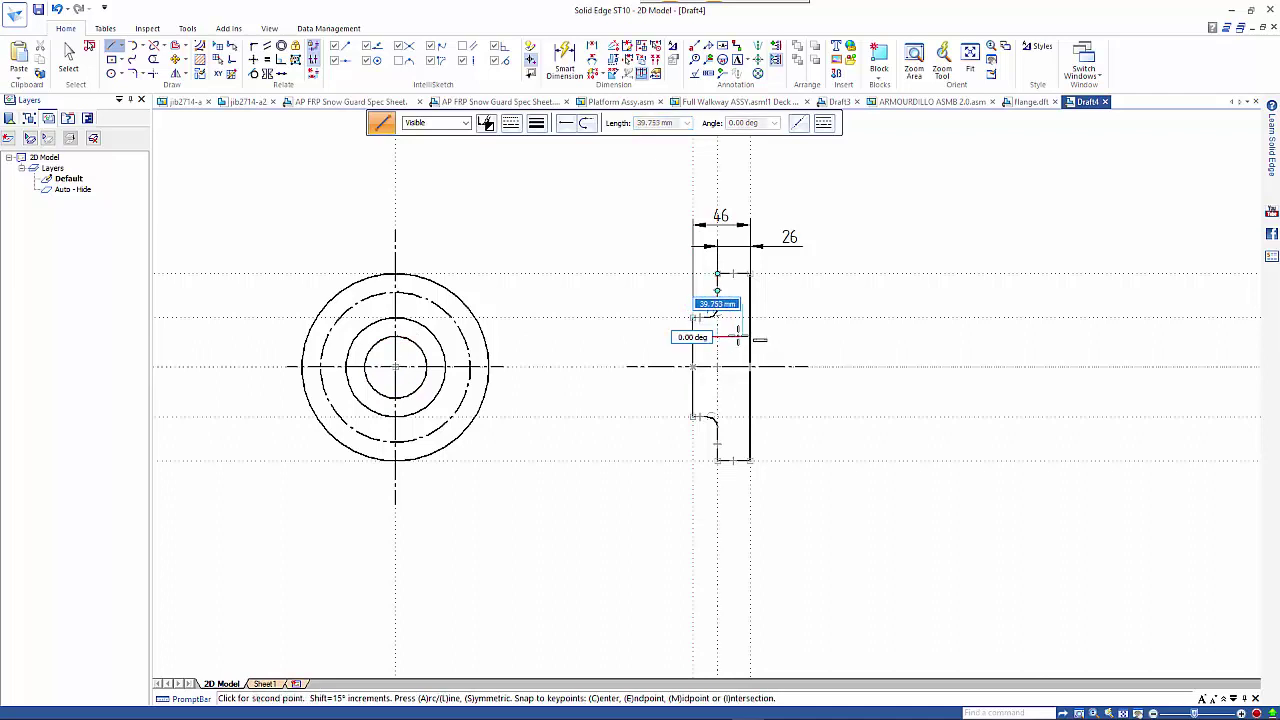
{"action": "left_click", "coordinate": [750, 337]}
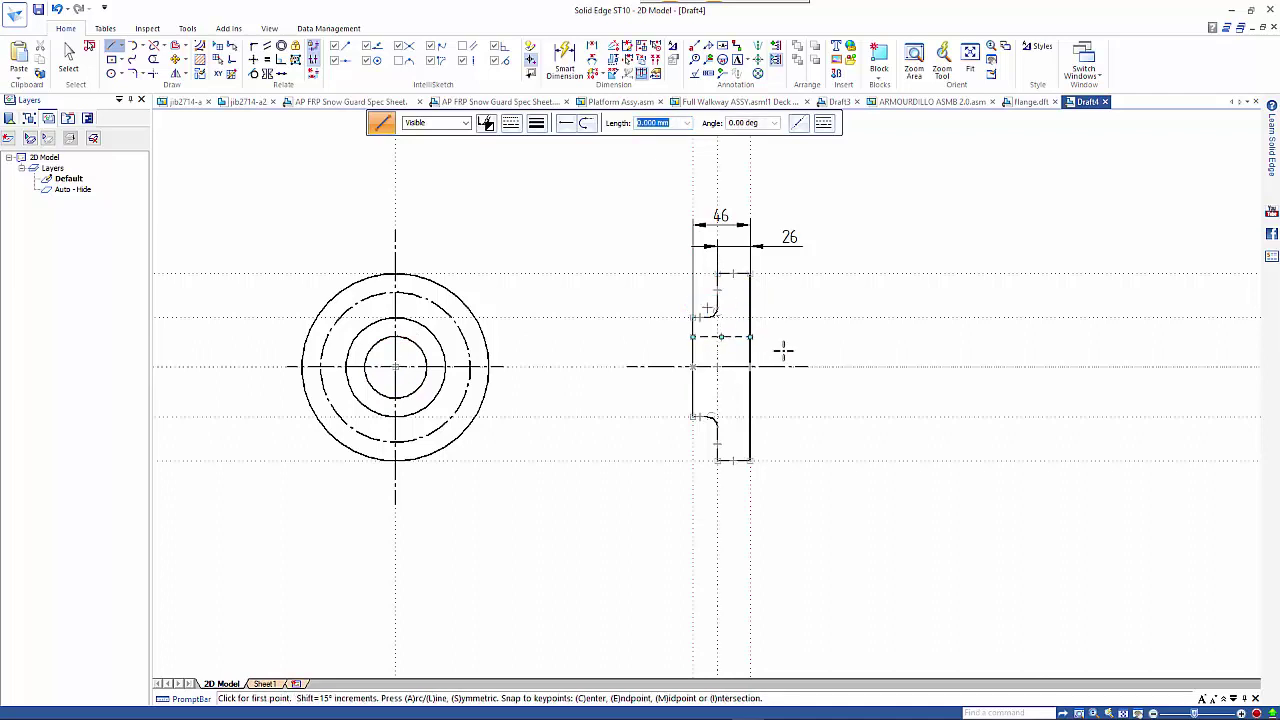
{"action": "left_click", "coordinate": [750, 395]}
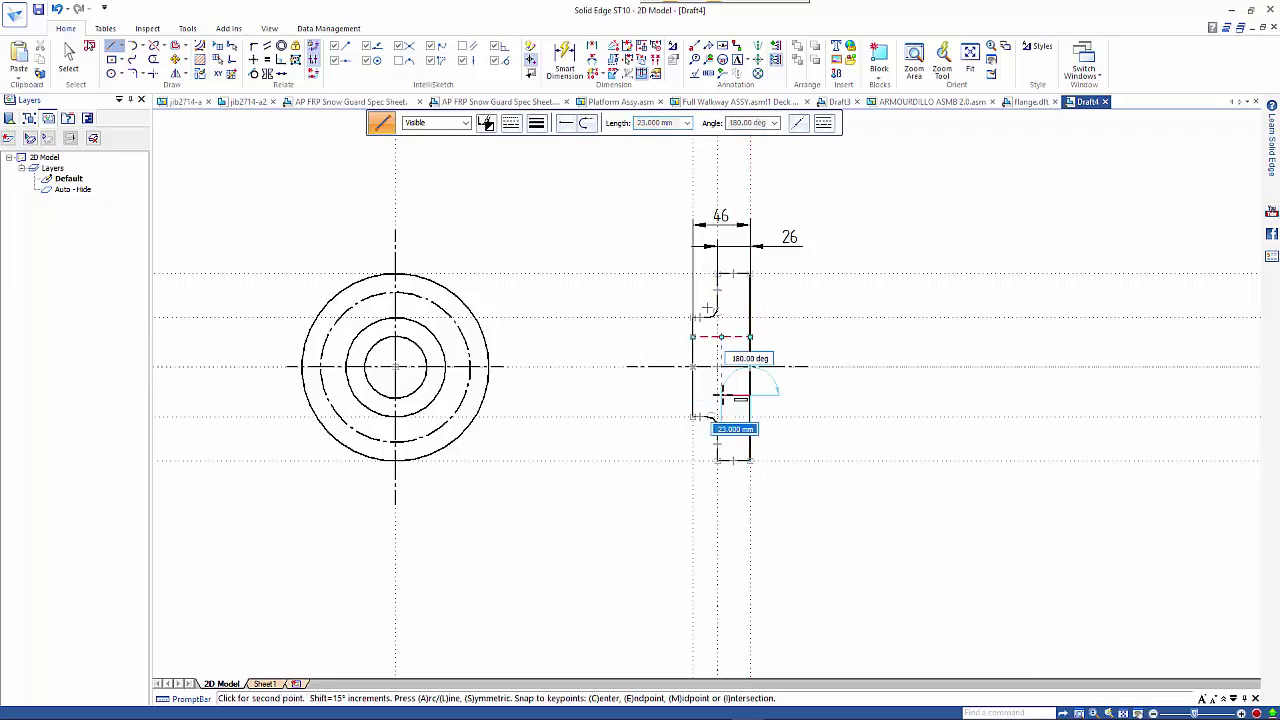
{"action": "left_click", "coordinate": [693, 395]}
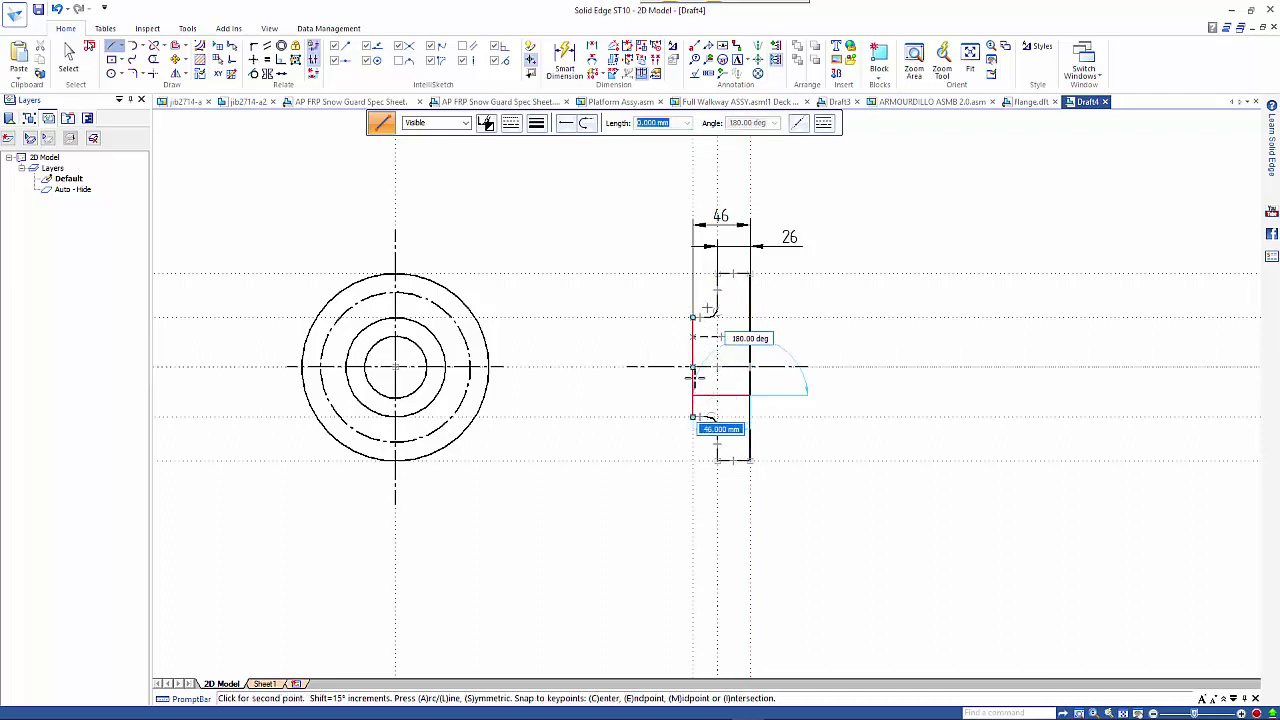
{"action": "right_click", "coordinate": [610, 273]}
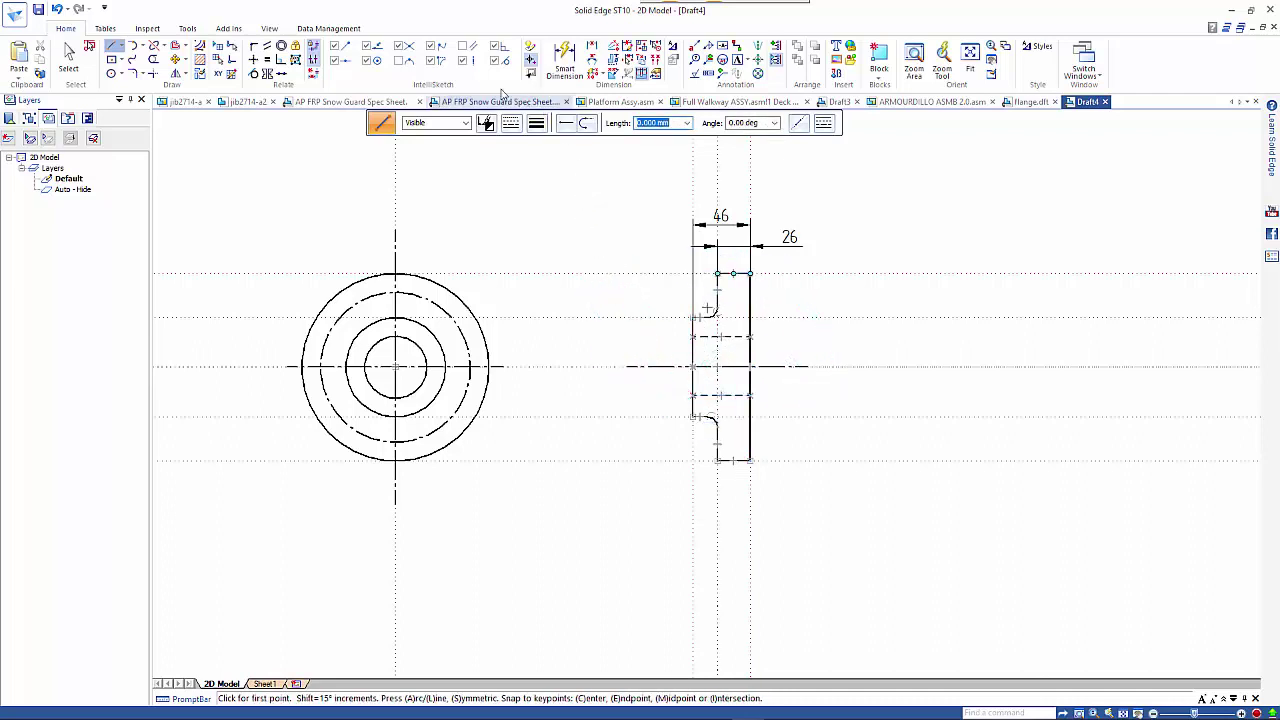
{"action": "left_click", "coordinate": [255, 74]}
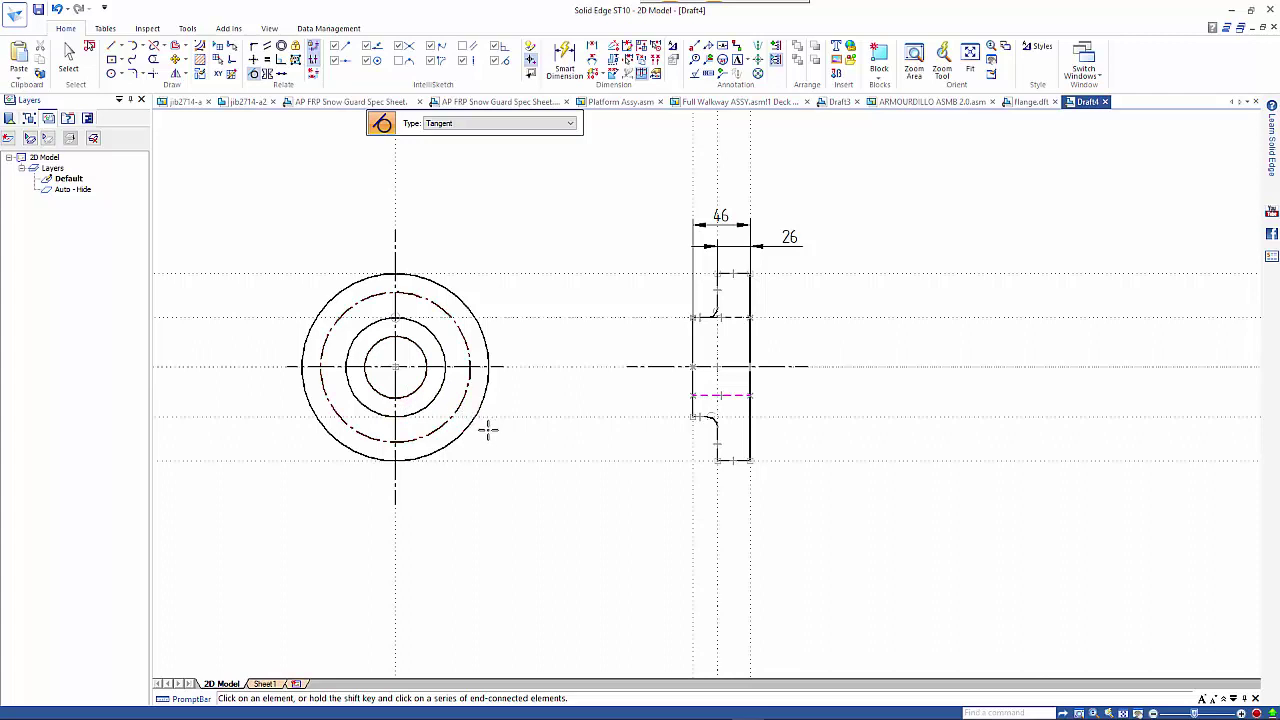
{"action": "key", "text": "Escape"}
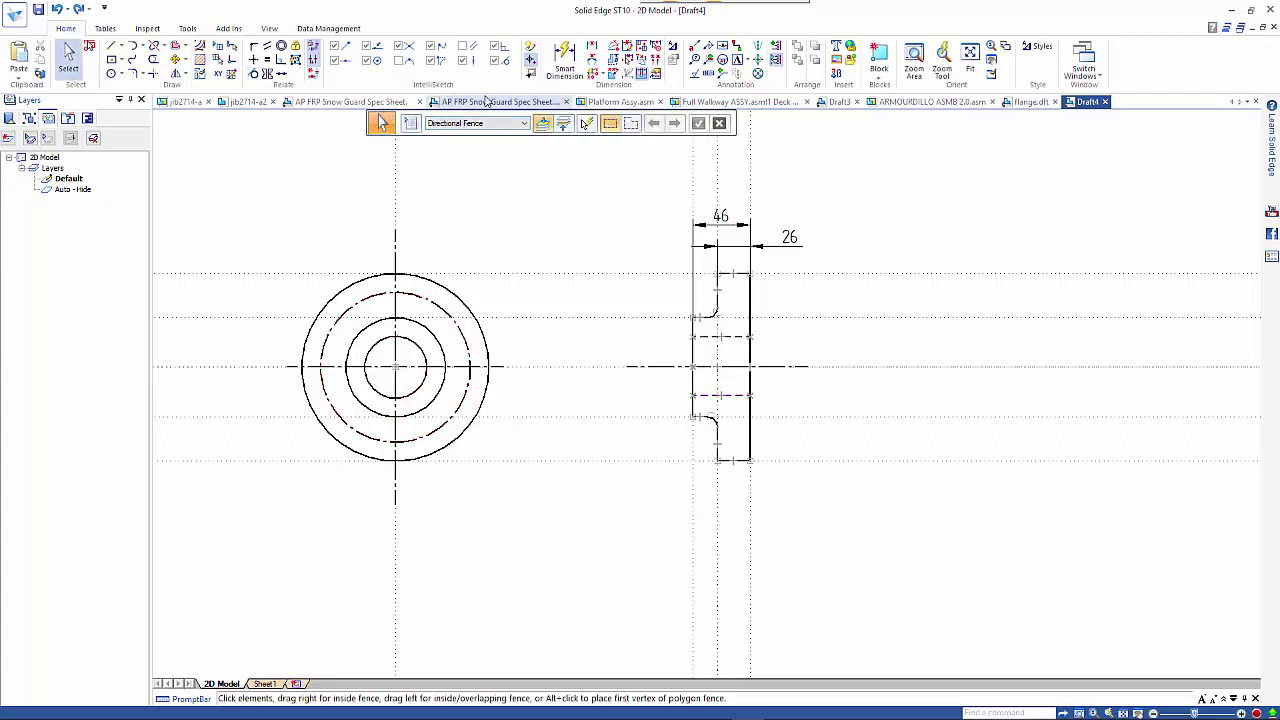
{"action": "left_click", "coordinate": [254, 73]}
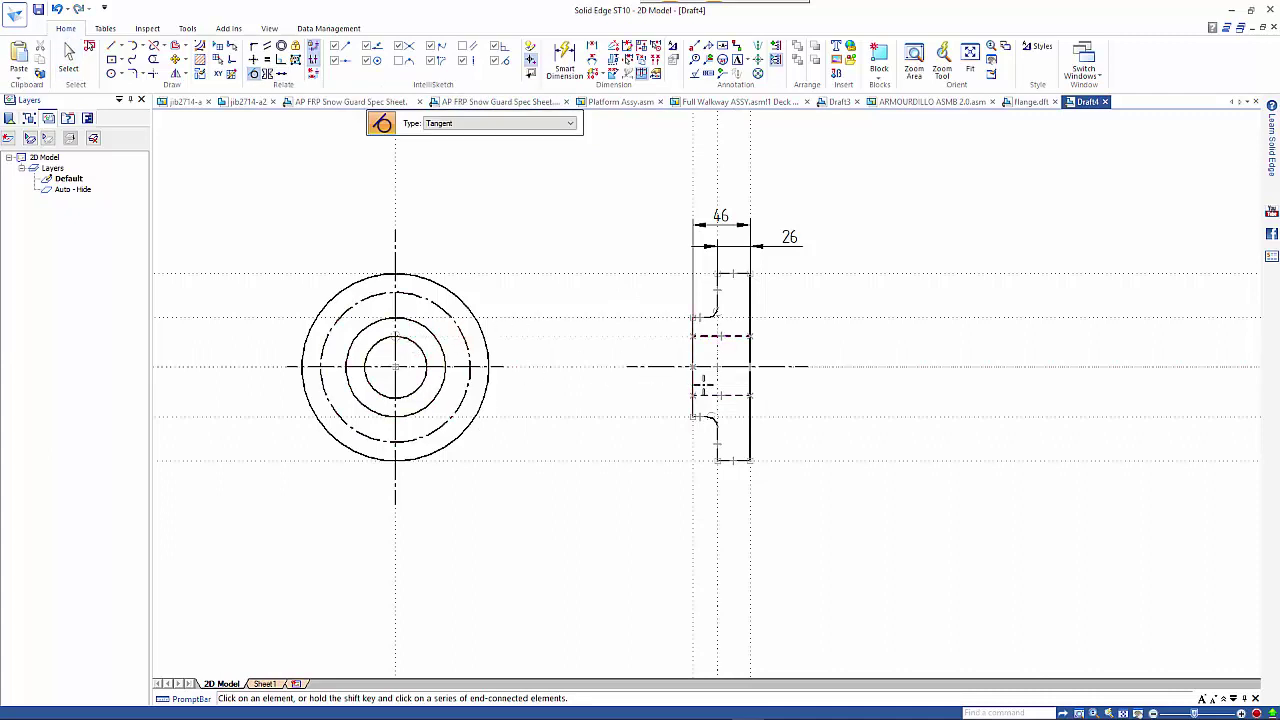
{"action": "left_click", "coordinate": [706, 395]}
Place 12 mm diameter bolt-hole circles on the bolt circle's quadrant points.
{"action": "left_click", "coordinate": [111, 75]}
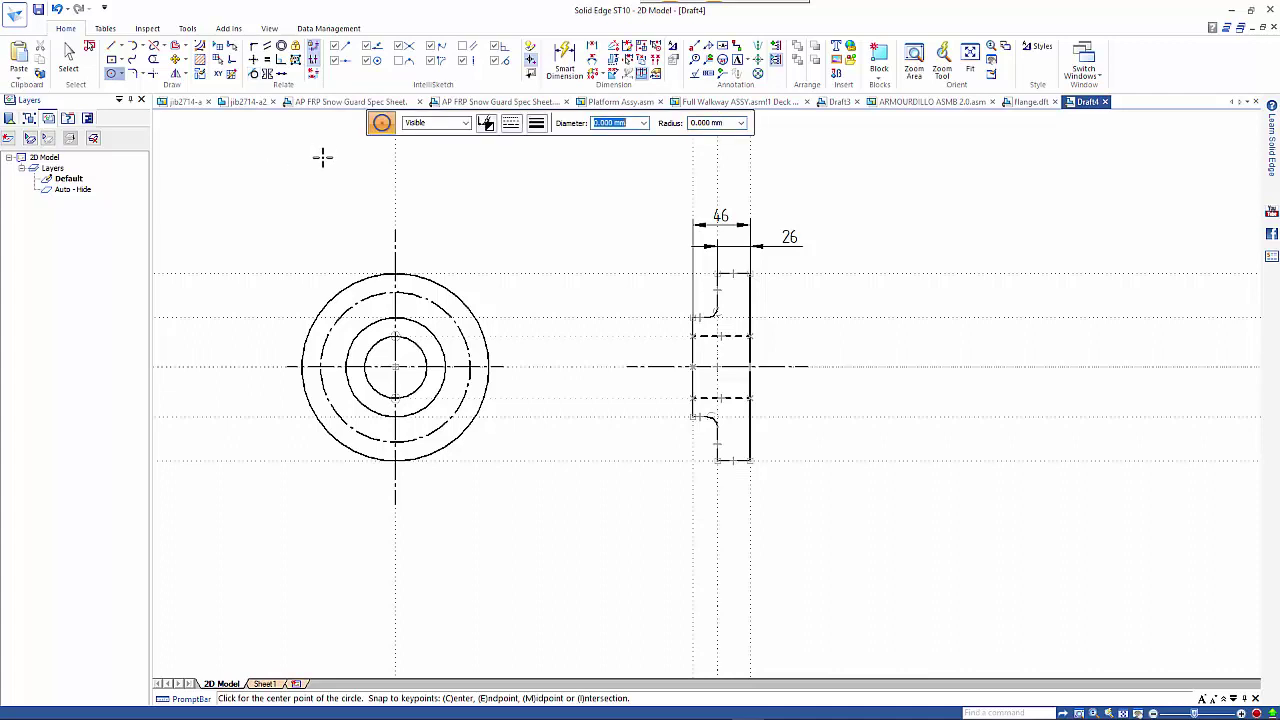
{"action": "type", "text": "12"}
{"action": "key", "text": "Return"}
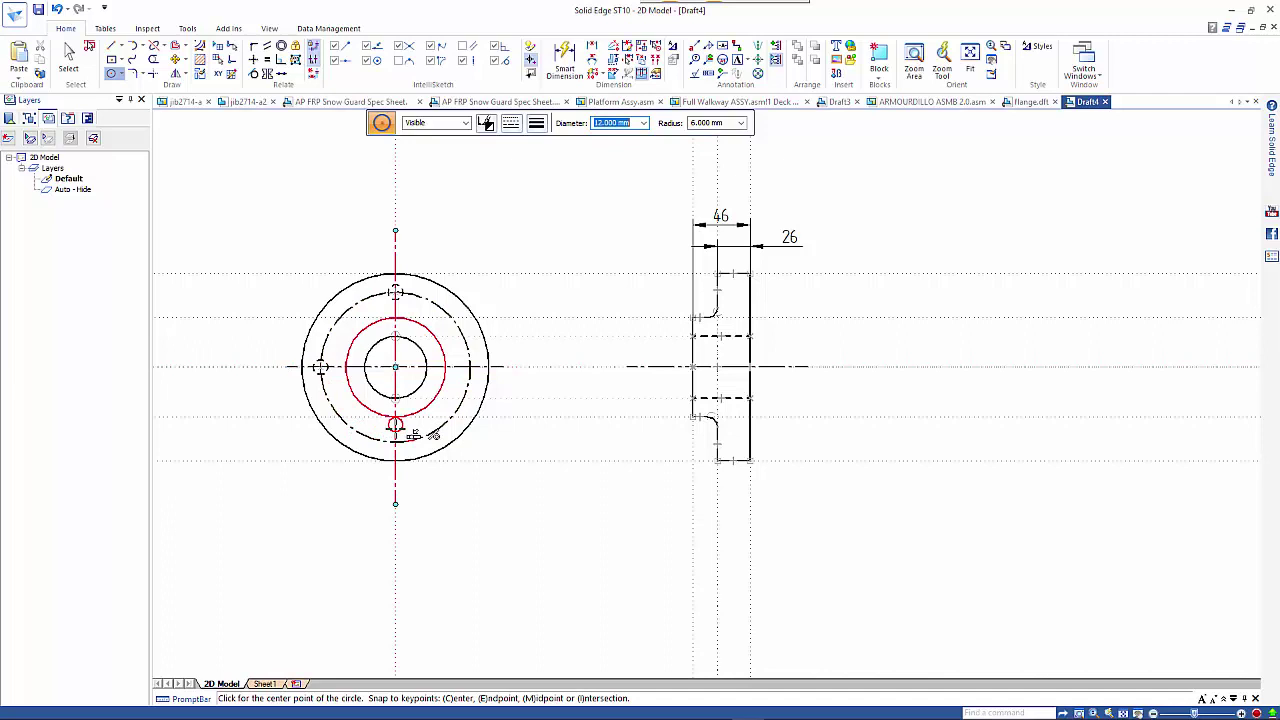
{"action": "left_click", "coordinate": [395, 441]}
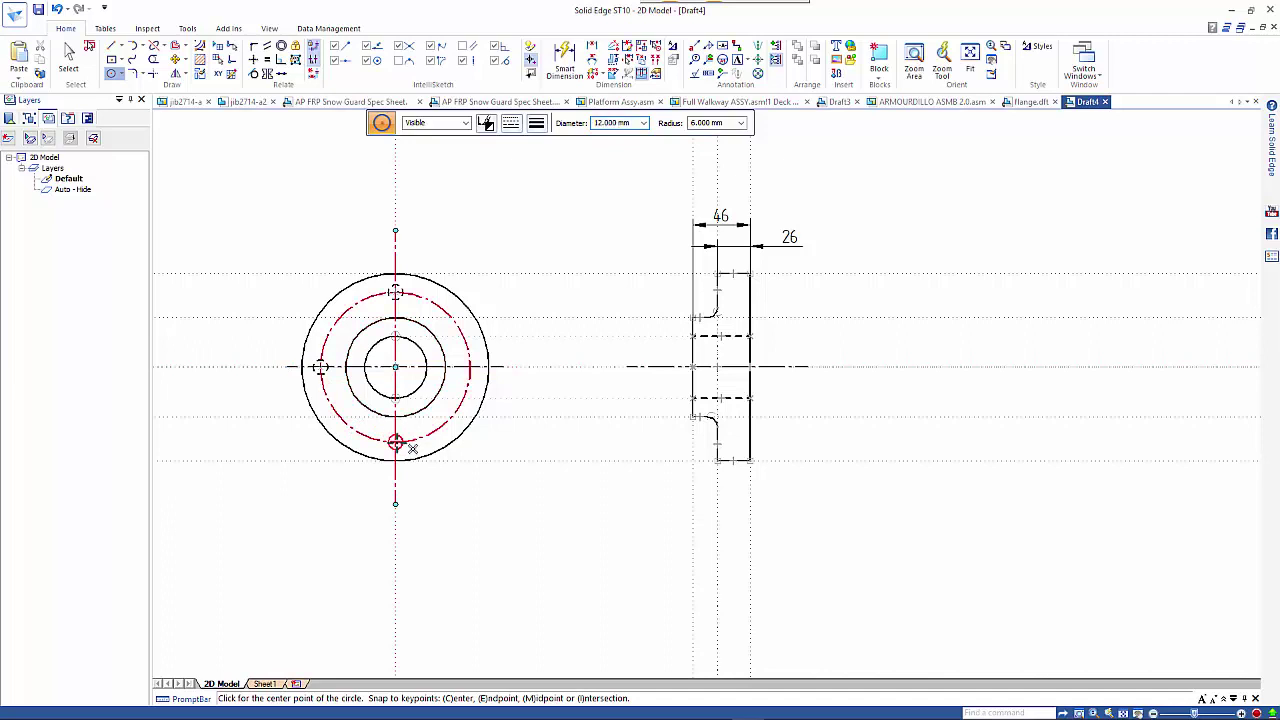
{"action": "left_click", "coordinate": [470, 367]}
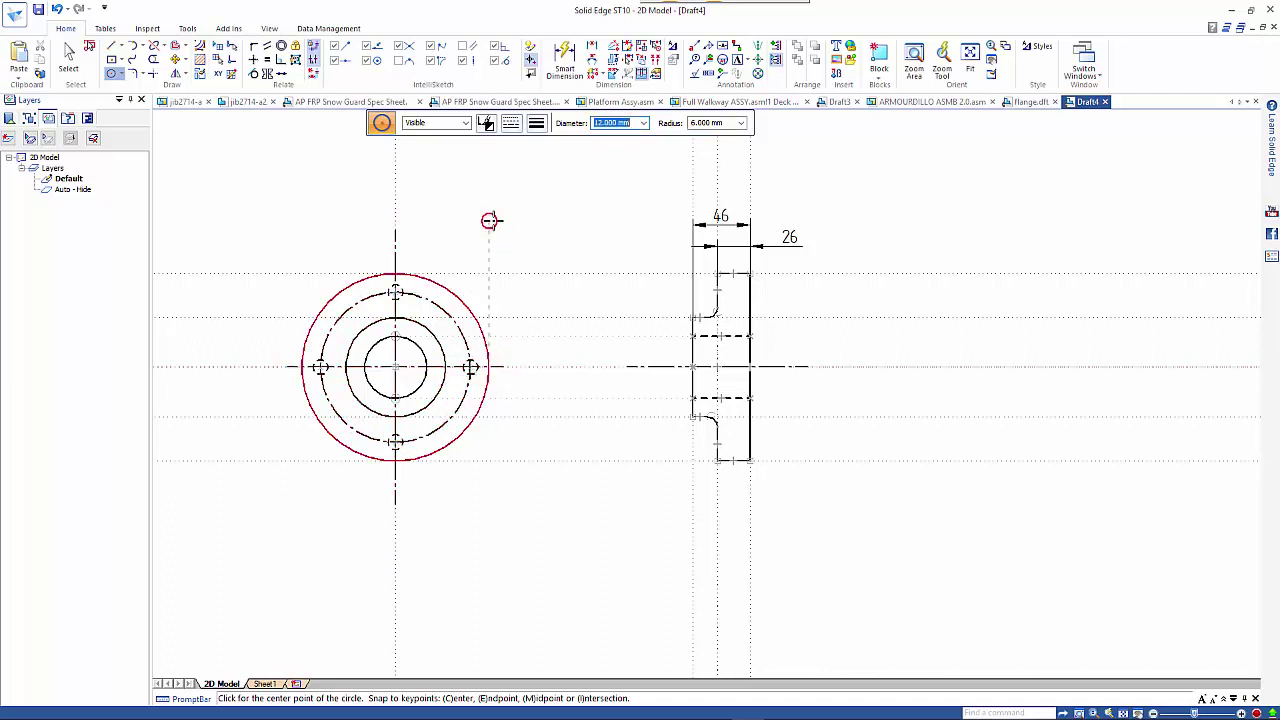
{"action": "key", "text": "Escape"}
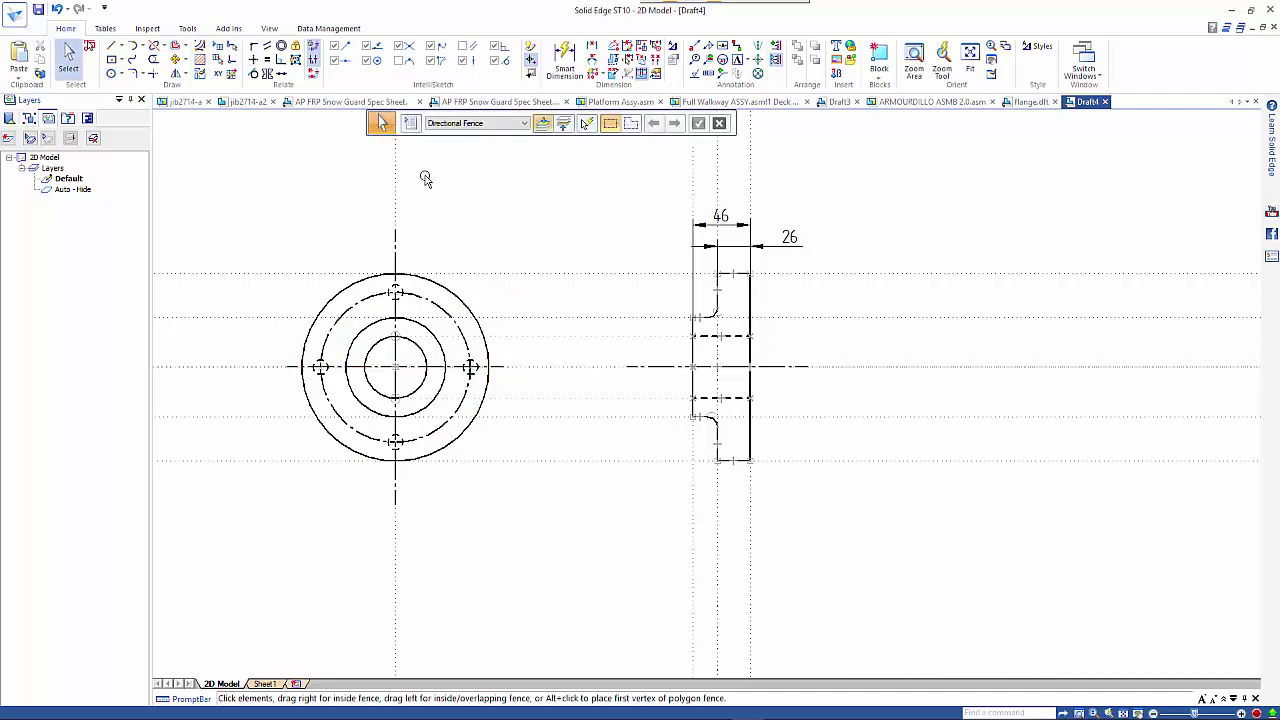
Select all four 12 mm bolt-hole circles with SmartSelect and change them from dashed to solid lines.
{"action": "left_click", "coordinate": [587, 123]}
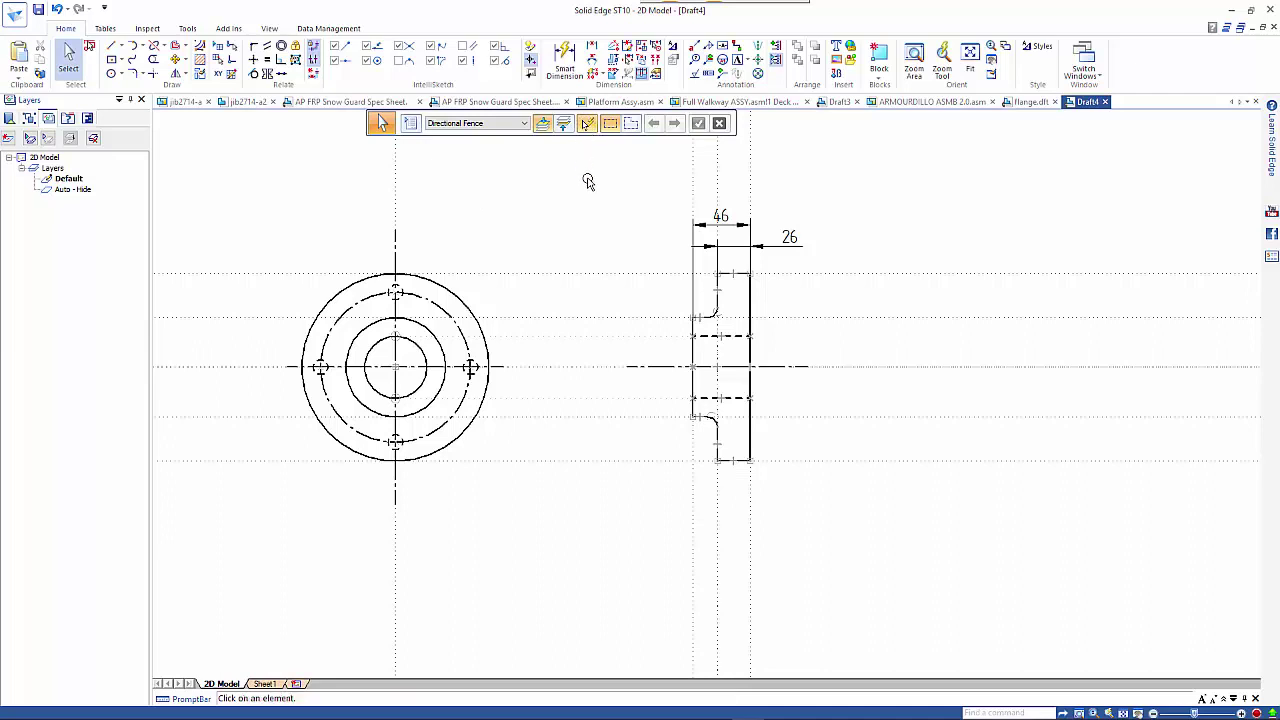
{"action": "left_click", "coordinate": [405, 306]}
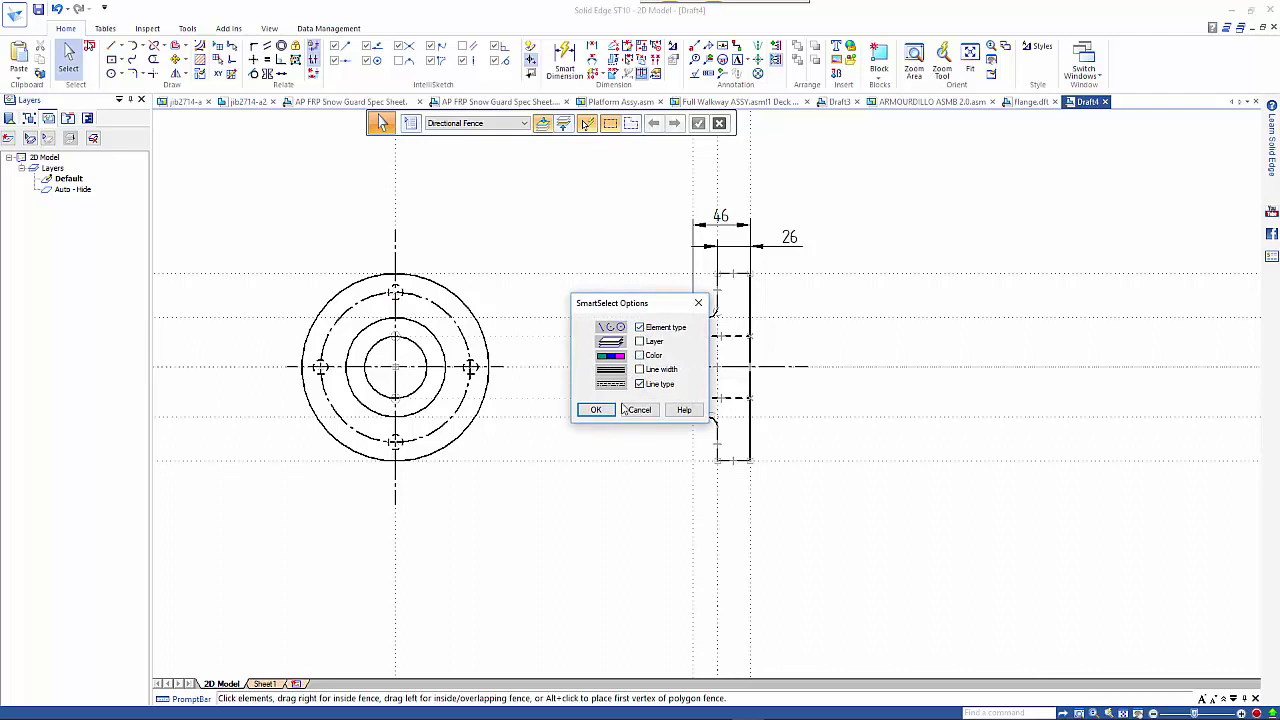
{"action": "left_click", "coordinate": [592, 410]}
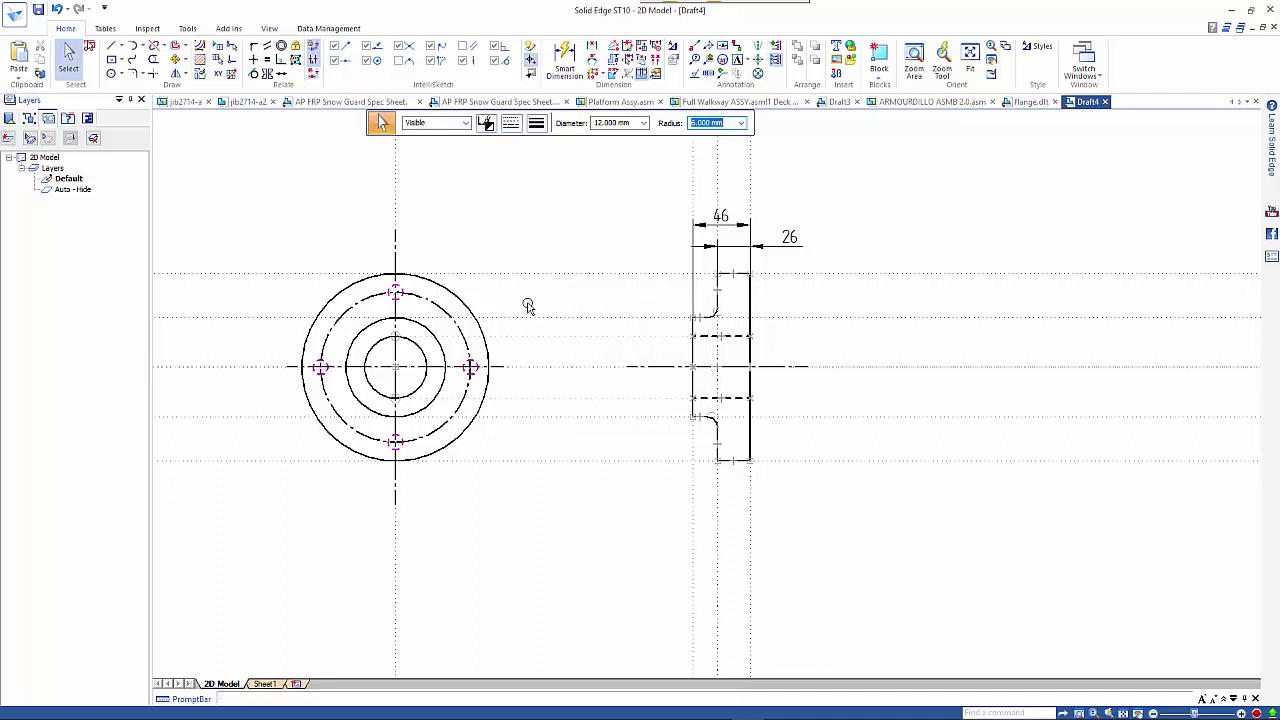
{"action": "left_click", "coordinate": [522, 123]}
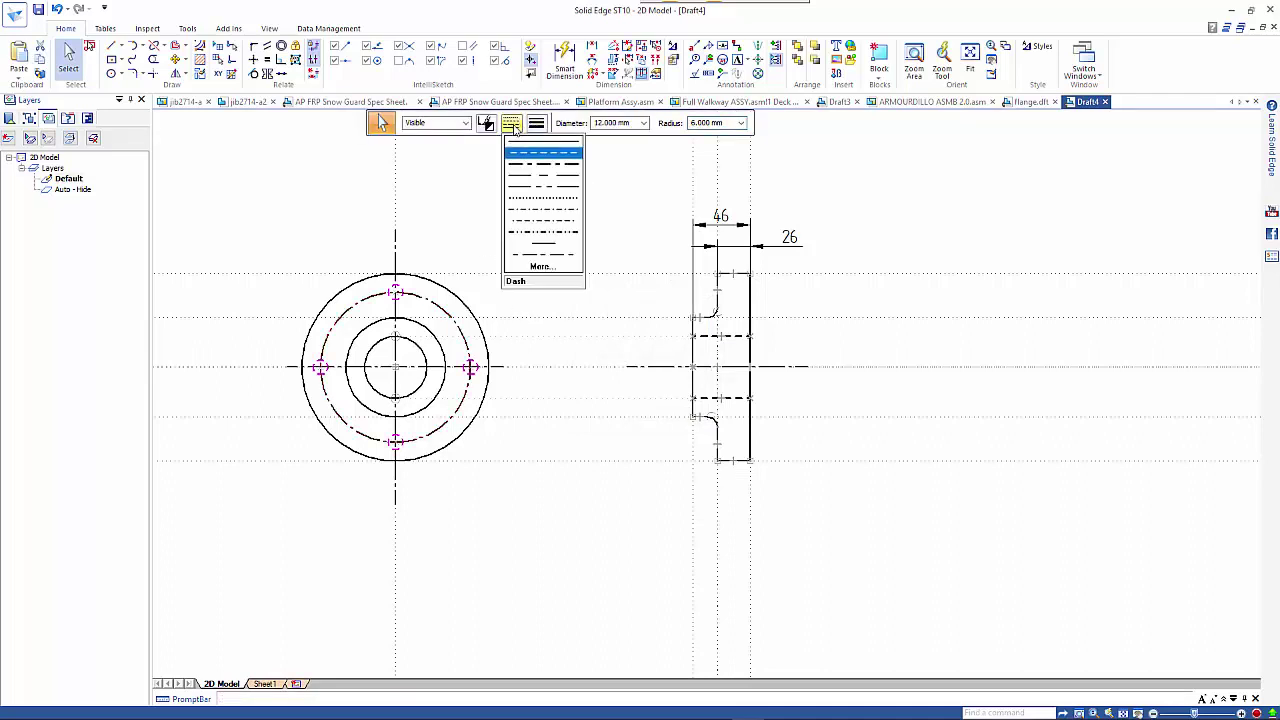
{"action": "left_click", "coordinate": [527, 151]}
{"action": "left_click", "coordinate": [527, 205]}
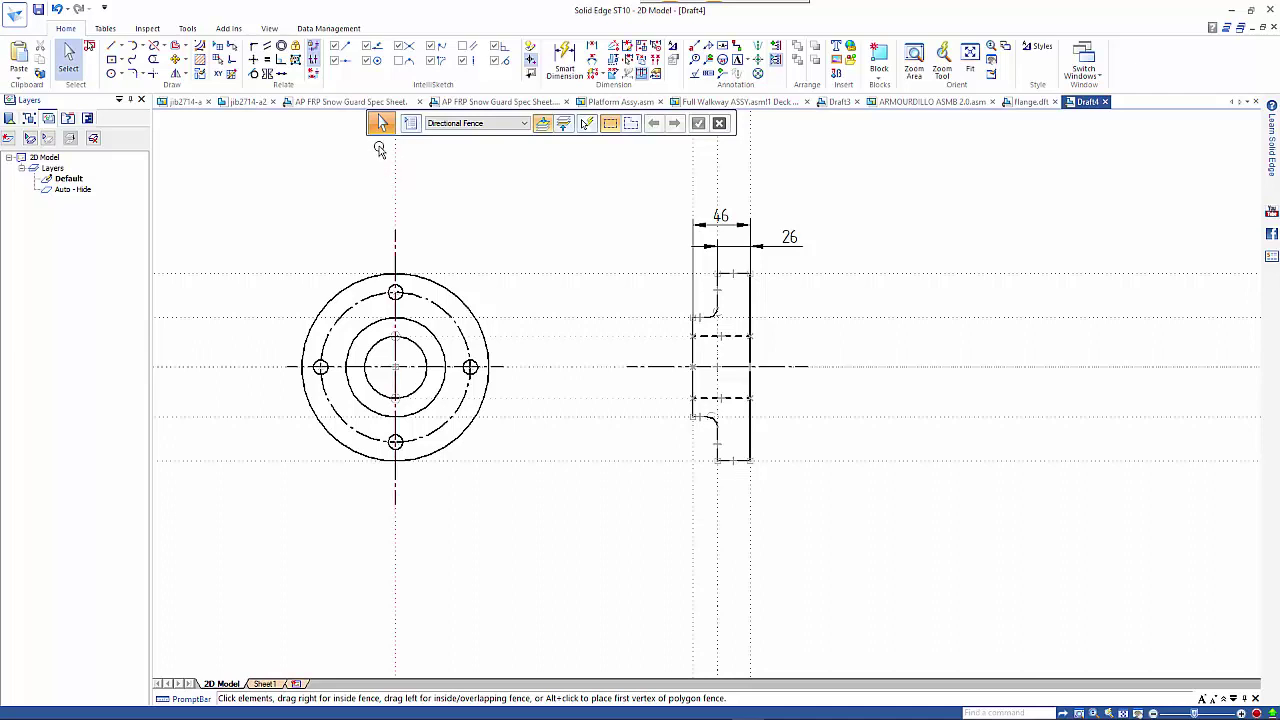
Set the line type to Dash and draw the upper hidden lines across the side view.
{"action": "left_click", "coordinate": [112, 47]}
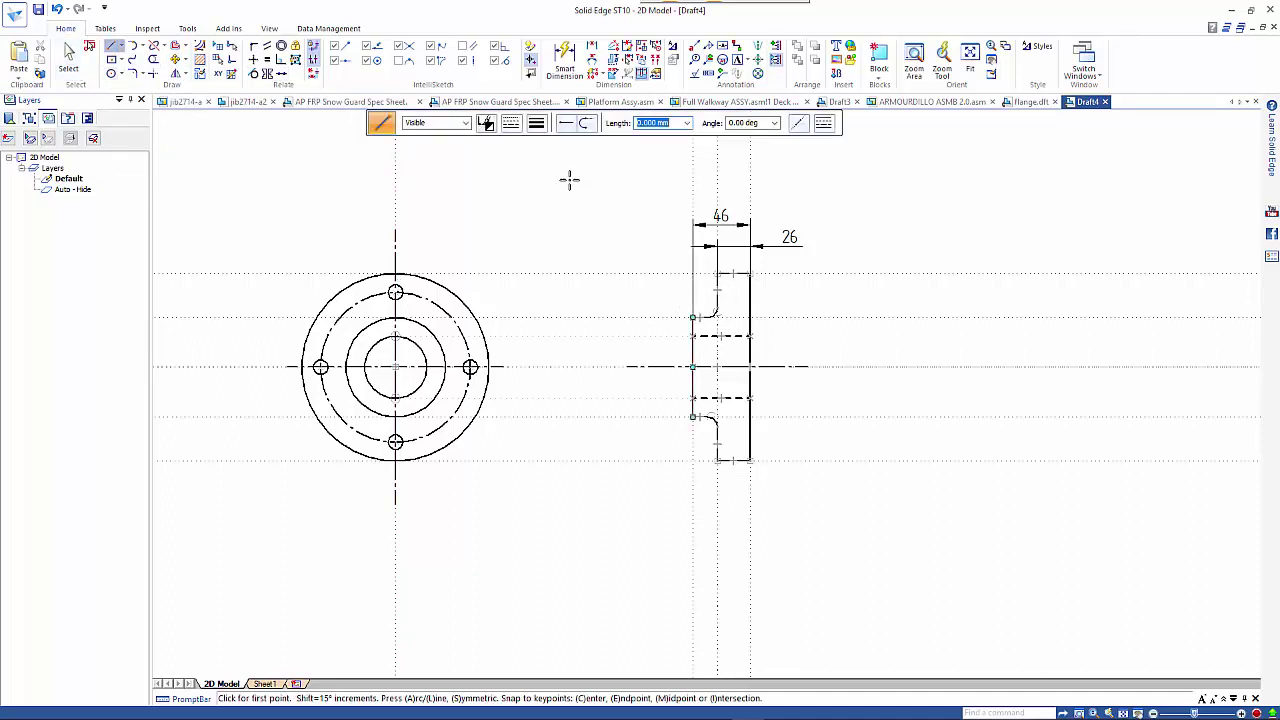
{"action": "left_click", "coordinate": [511, 122]}
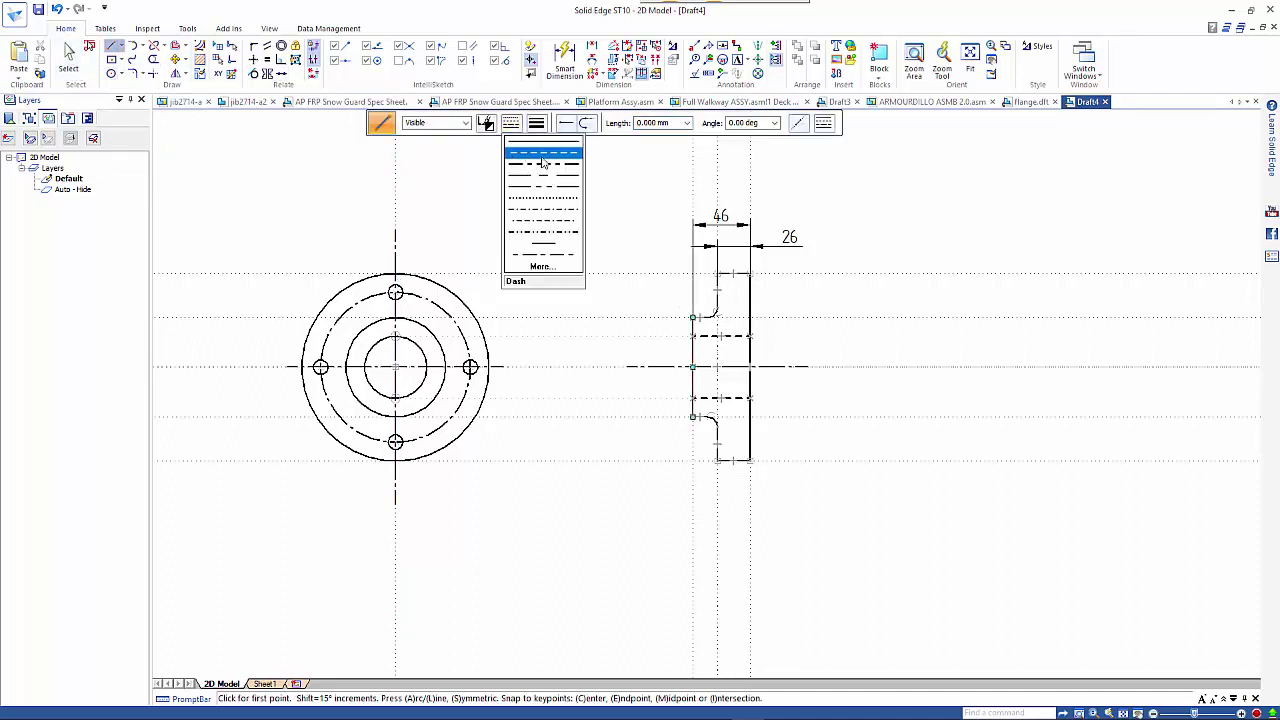
{"action": "left_click", "coordinate": [543, 153]}
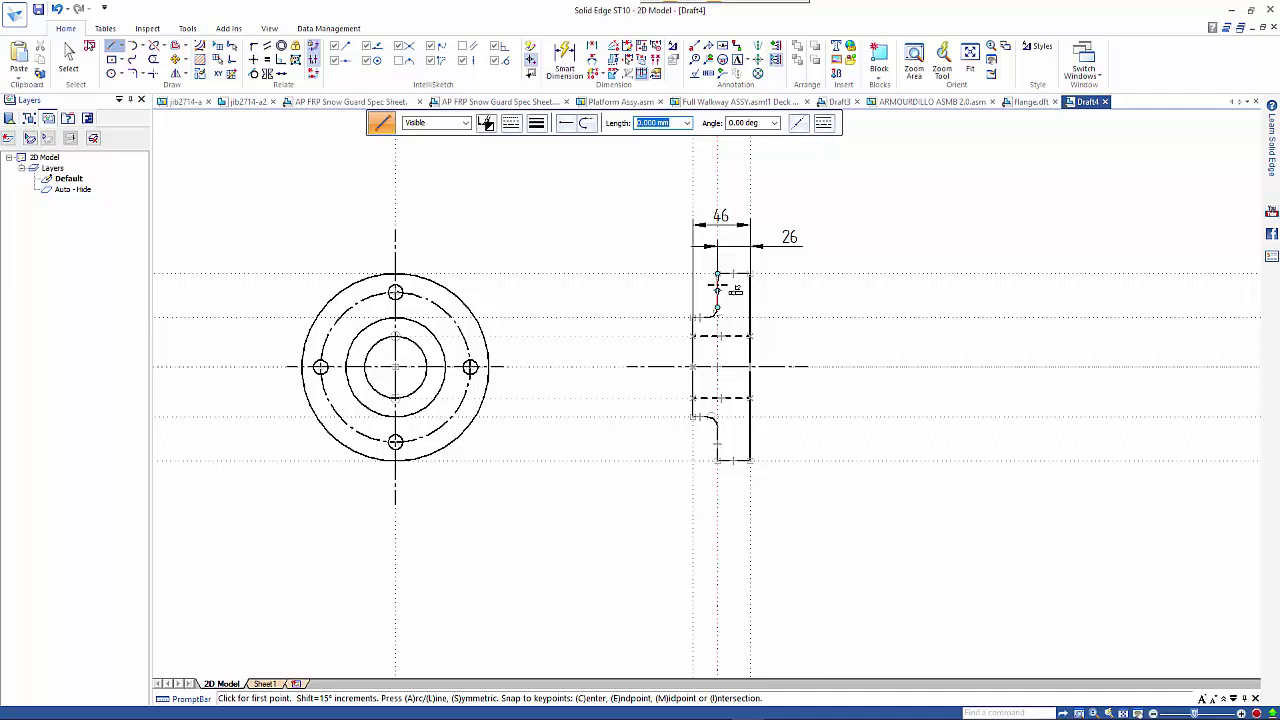
{"action": "left_click", "coordinate": [737, 287]}
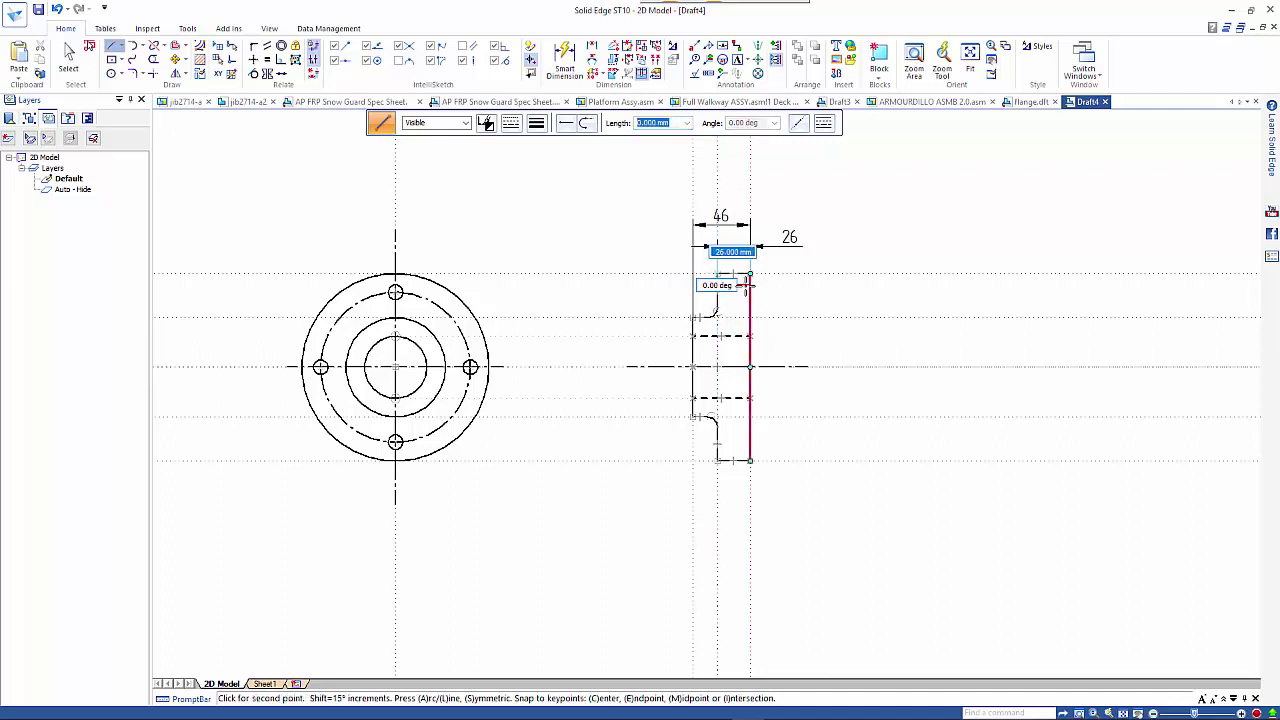
{"action": "left_click", "coordinate": [744, 286]}
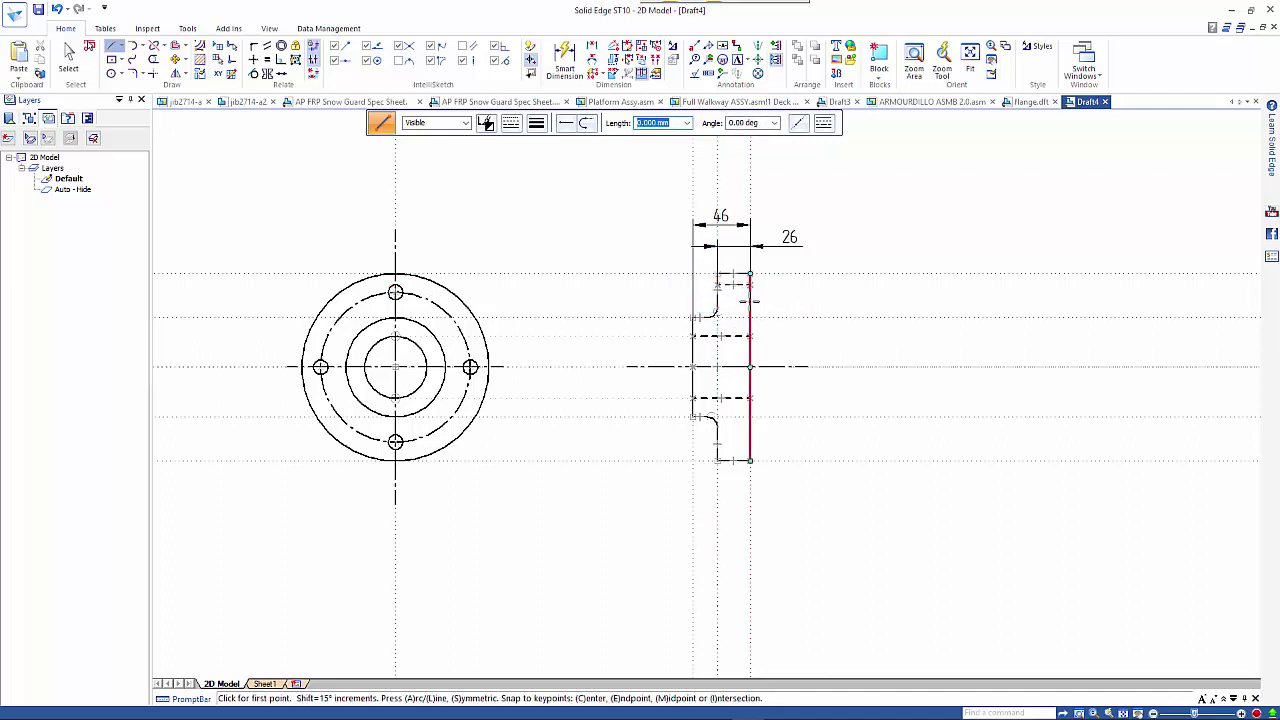
{"action": "left_click", "coordinate": [750, 294]}
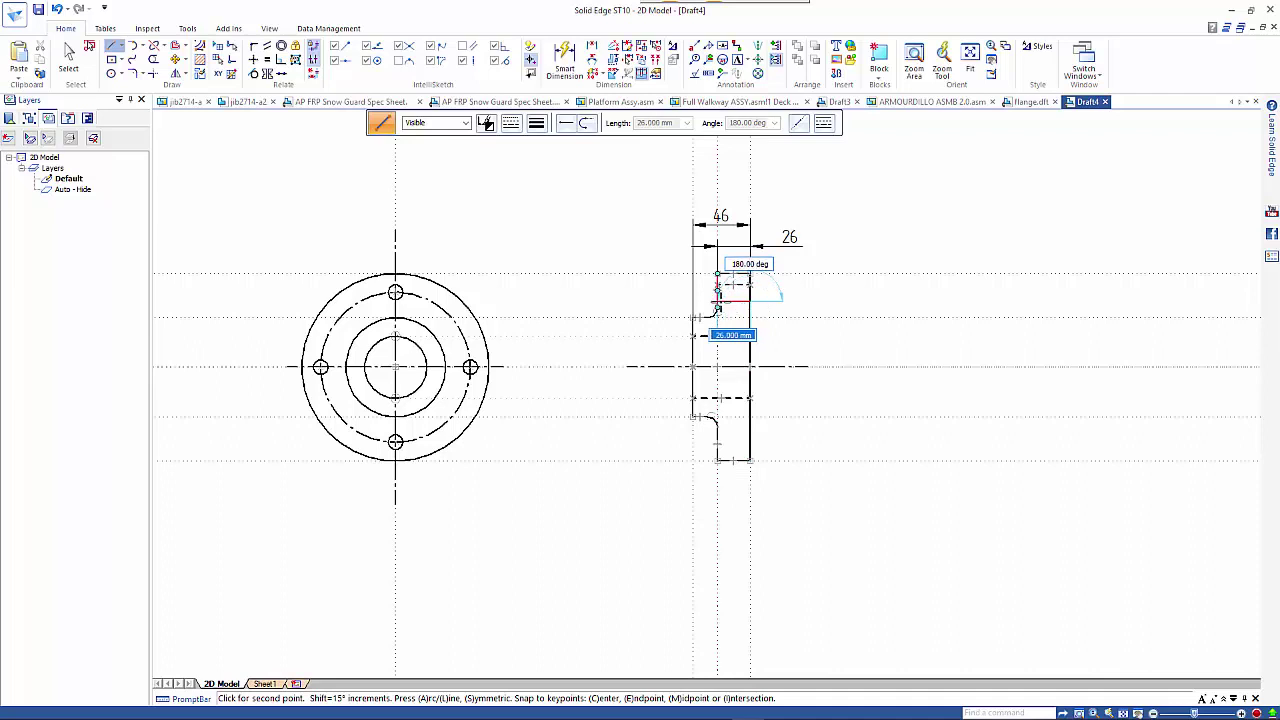
{"action": "left_click", "coordinate": [717, 296]}
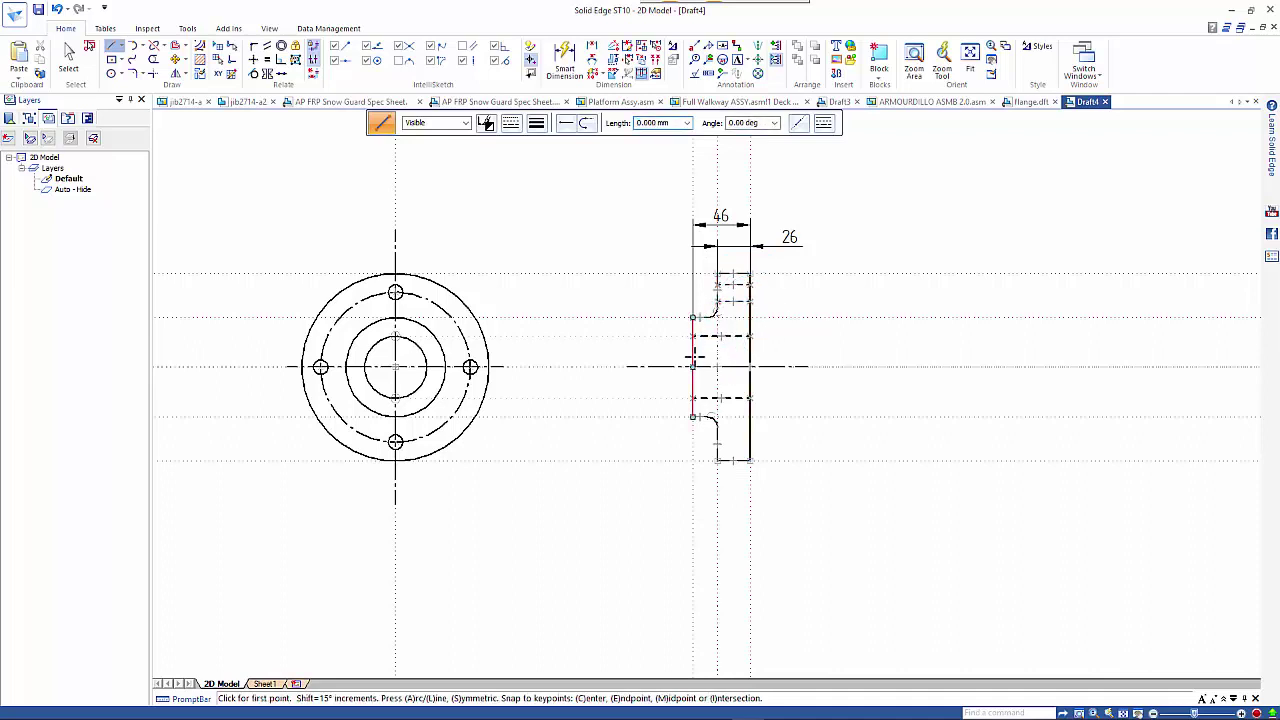
Draw dashed hidden lines at the bore and a 26 mm line at the lower bolt hole.
{"action": "left_click", "coordinate": [693, 357]}
{"action": "left_click", "coordinate": [750, 360]}
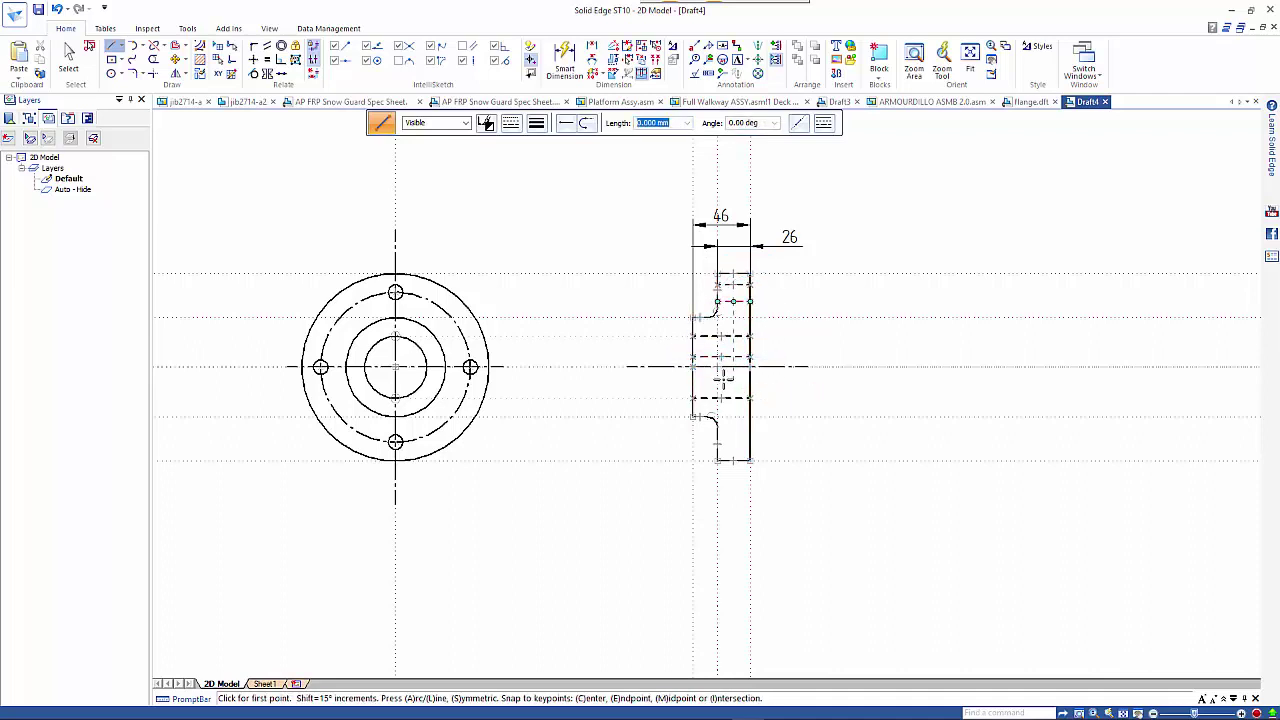
{"action": "left_click", "coordinate": [709, 379]}
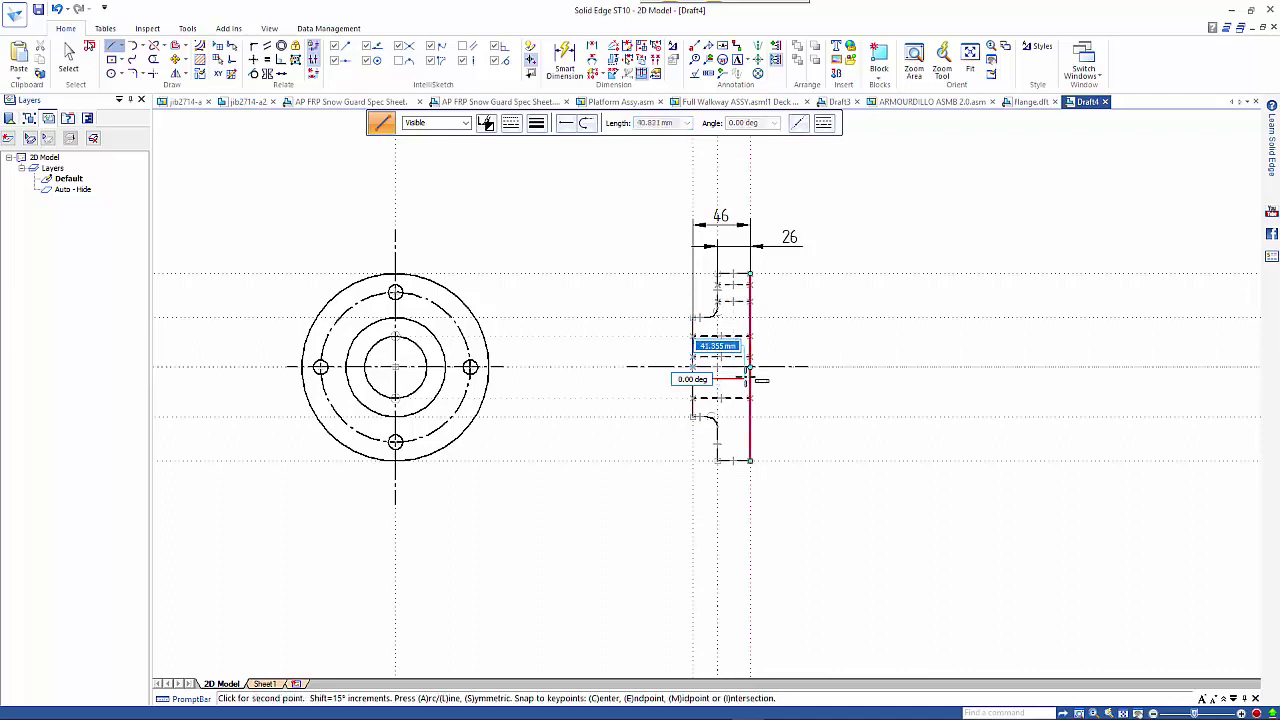
{"action": "left_click", "coordinate": [750, 378]}
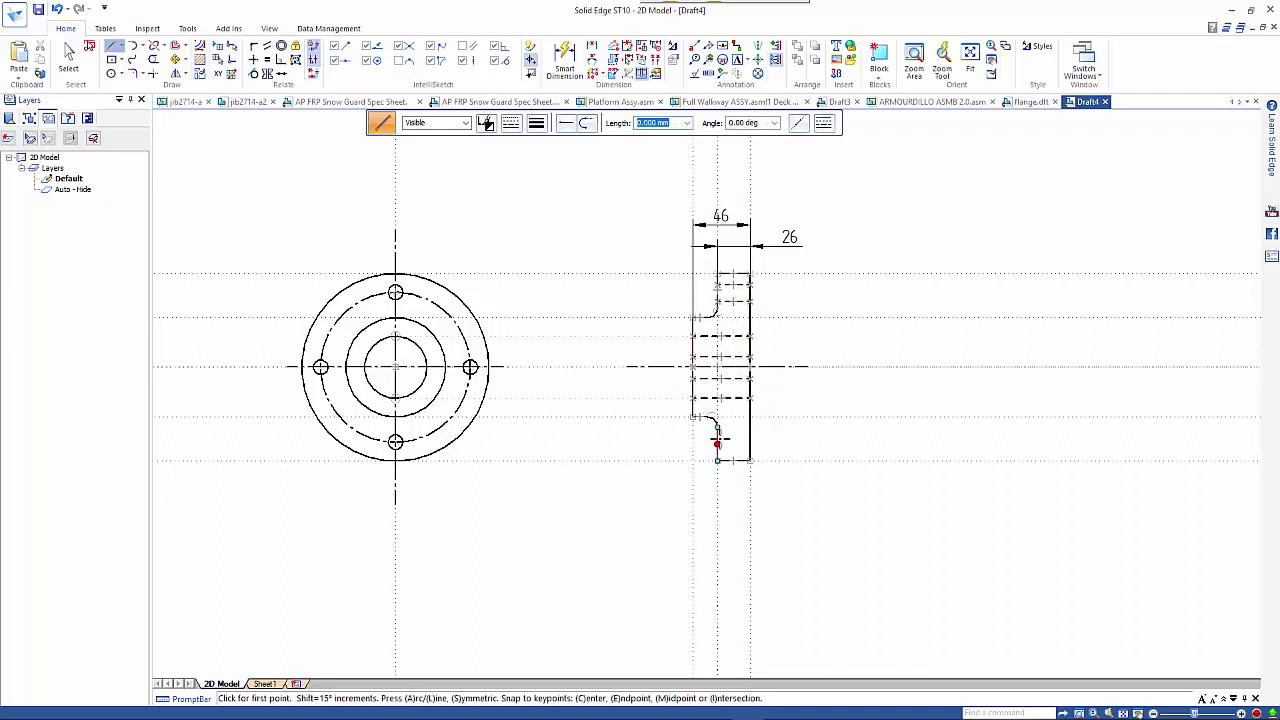
{"action": "type", "text": "26"}
{"action": "left_click", "coordinate": [750, 440]}
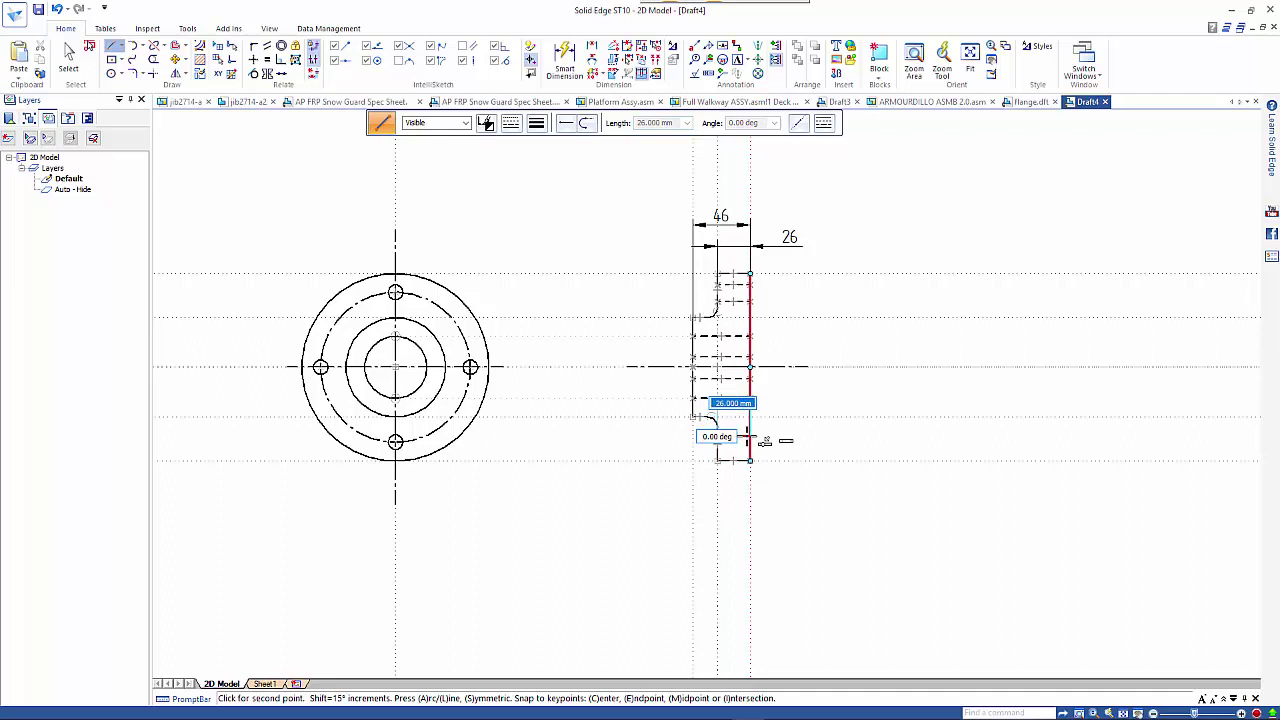
{"action": "left_click", "coordinate": [763, 441]}
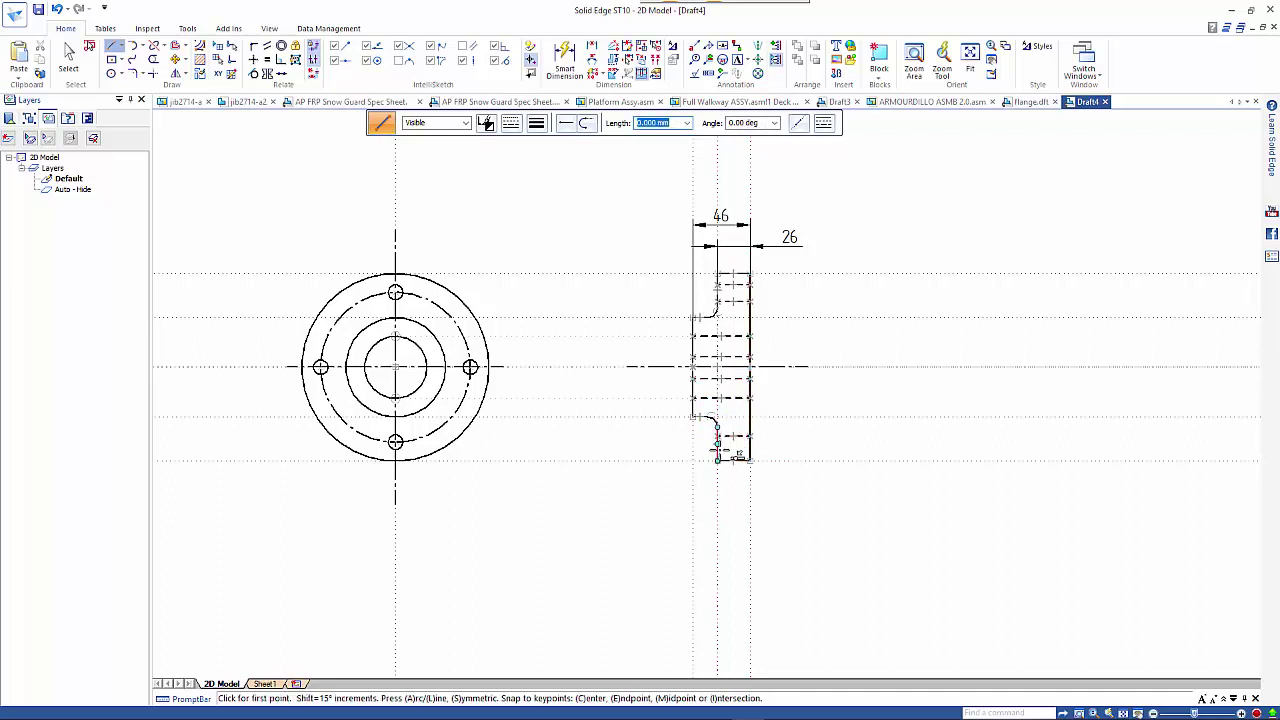
{"action": "left_click", "coordinate": [749, 450]}
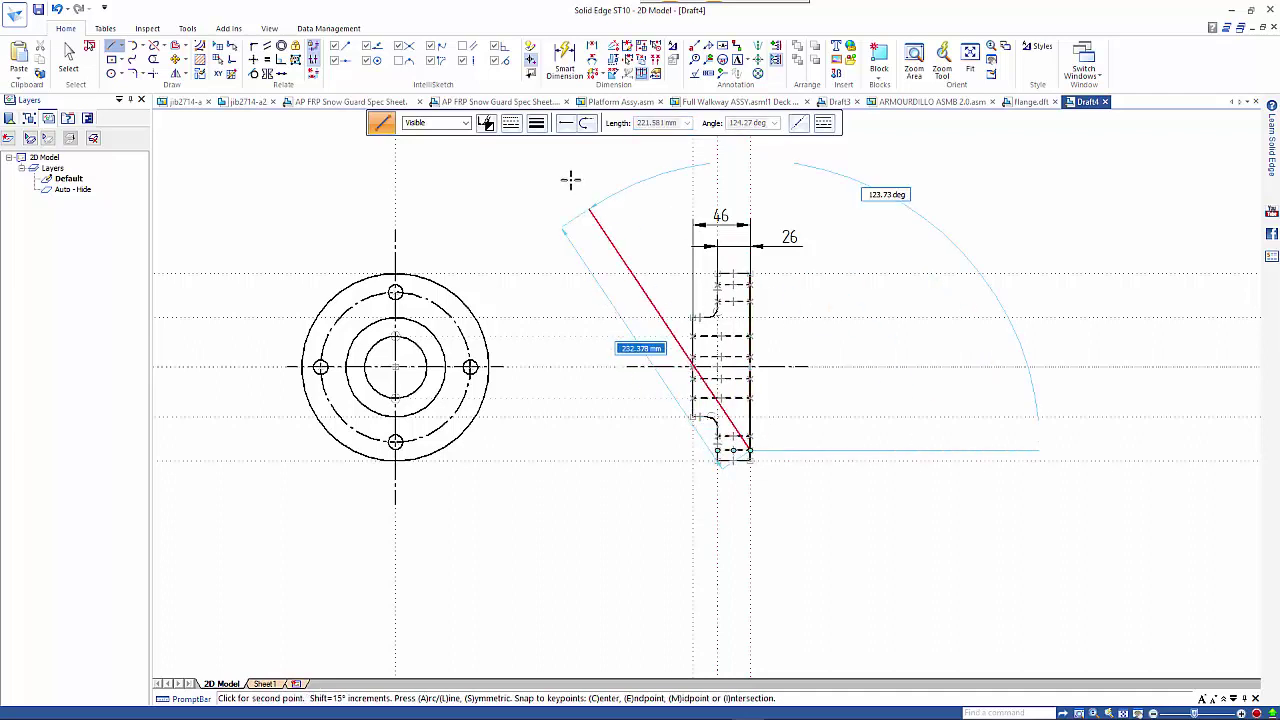
{"action": "right_click", "coordinate": [497, 163]}
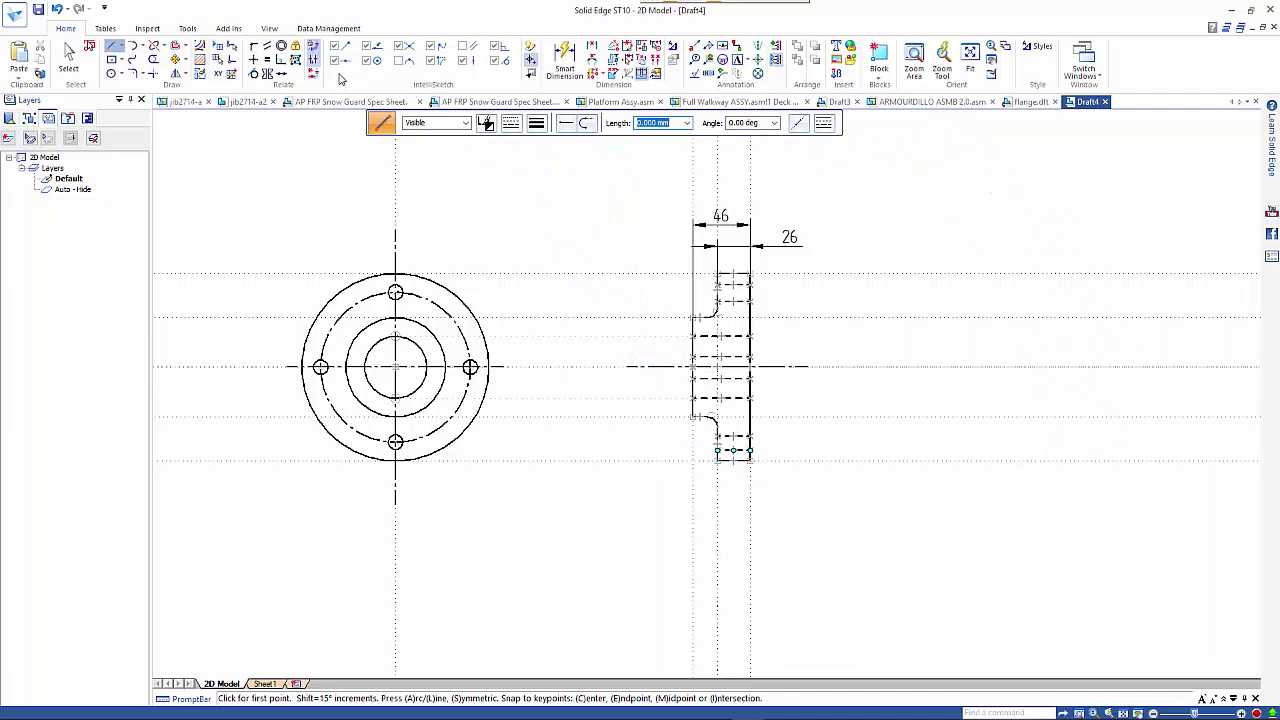
{"action": "left_click", "coordinate": [254, 74]}
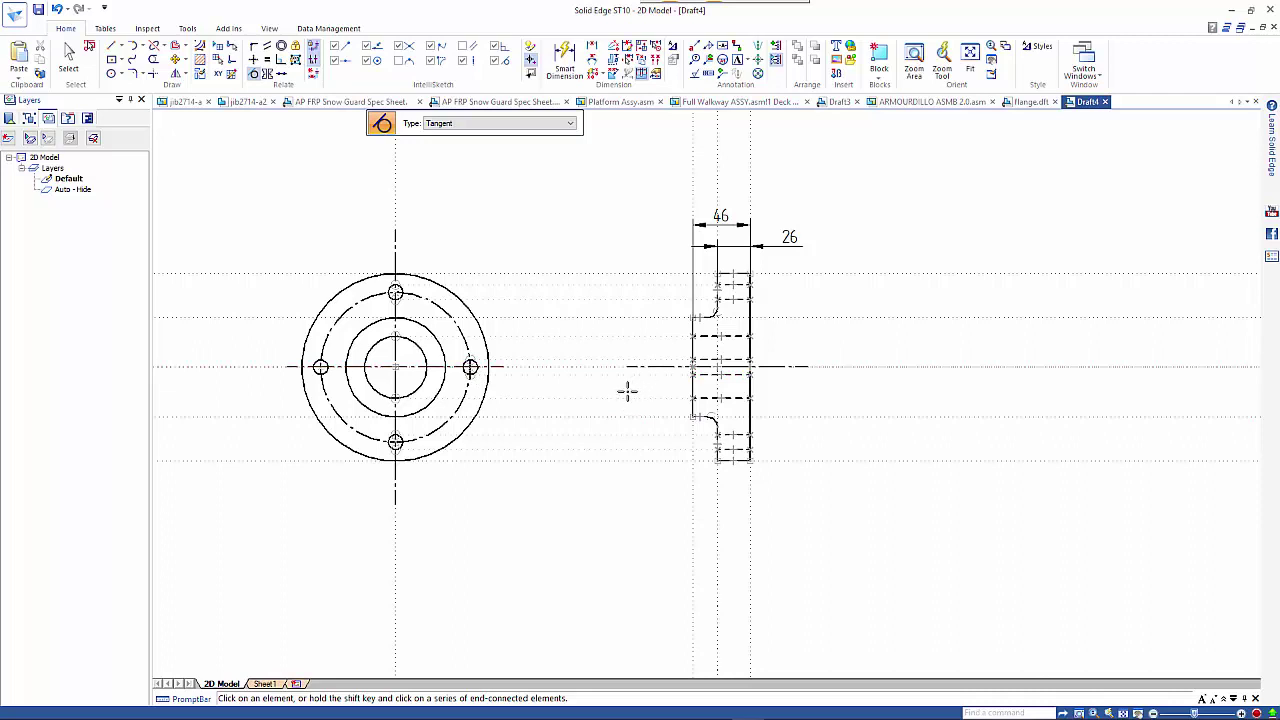
{"action": "key", "text": "Escape"}
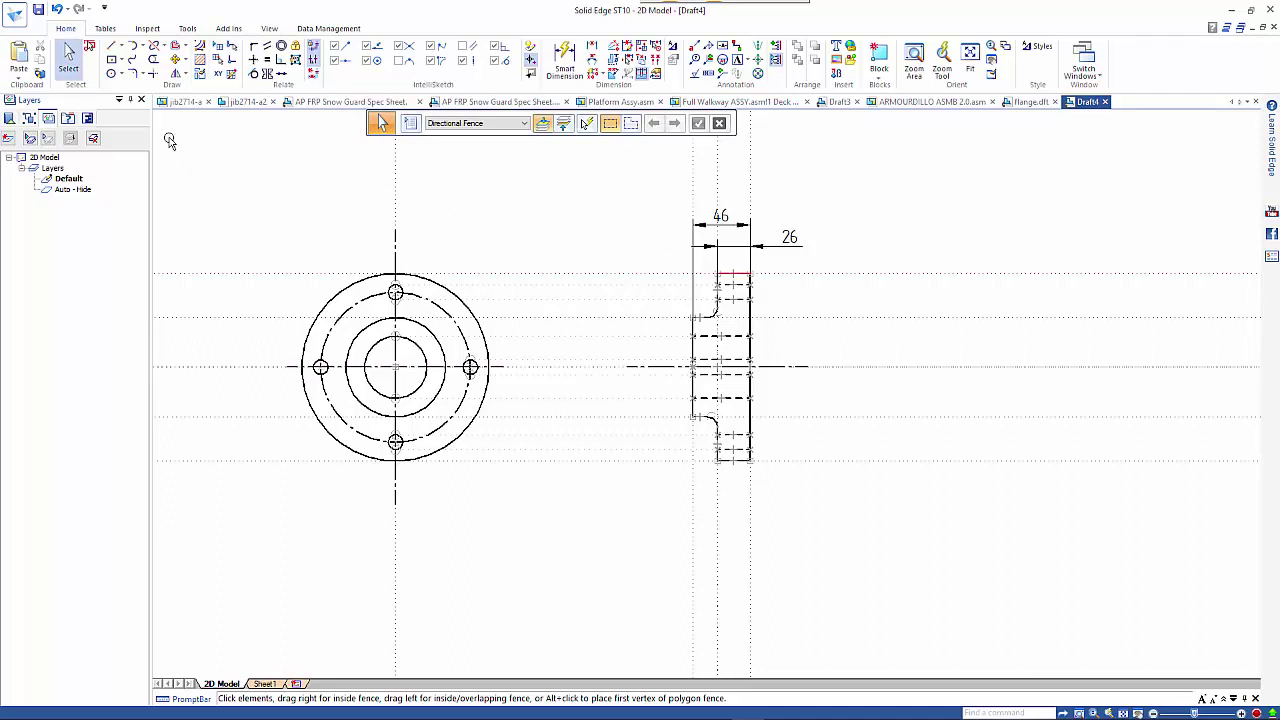
Create a new layer named Dimensions and select the 46 and 26 dimensions with SmartSelect.
{"action": "left_click", "coordinate": [7, 140]}
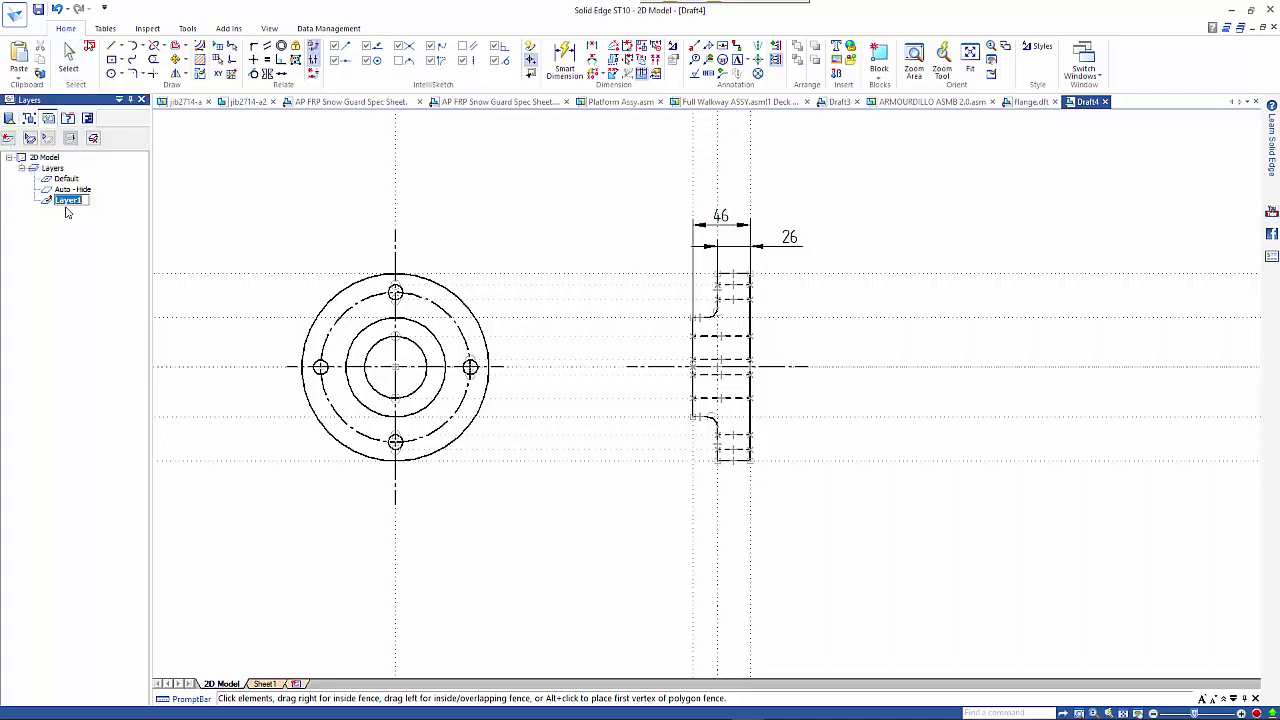
{"action": "type", "text": "Dimensions"}
{"action": "left_click", "coordinate": [237, 182]}
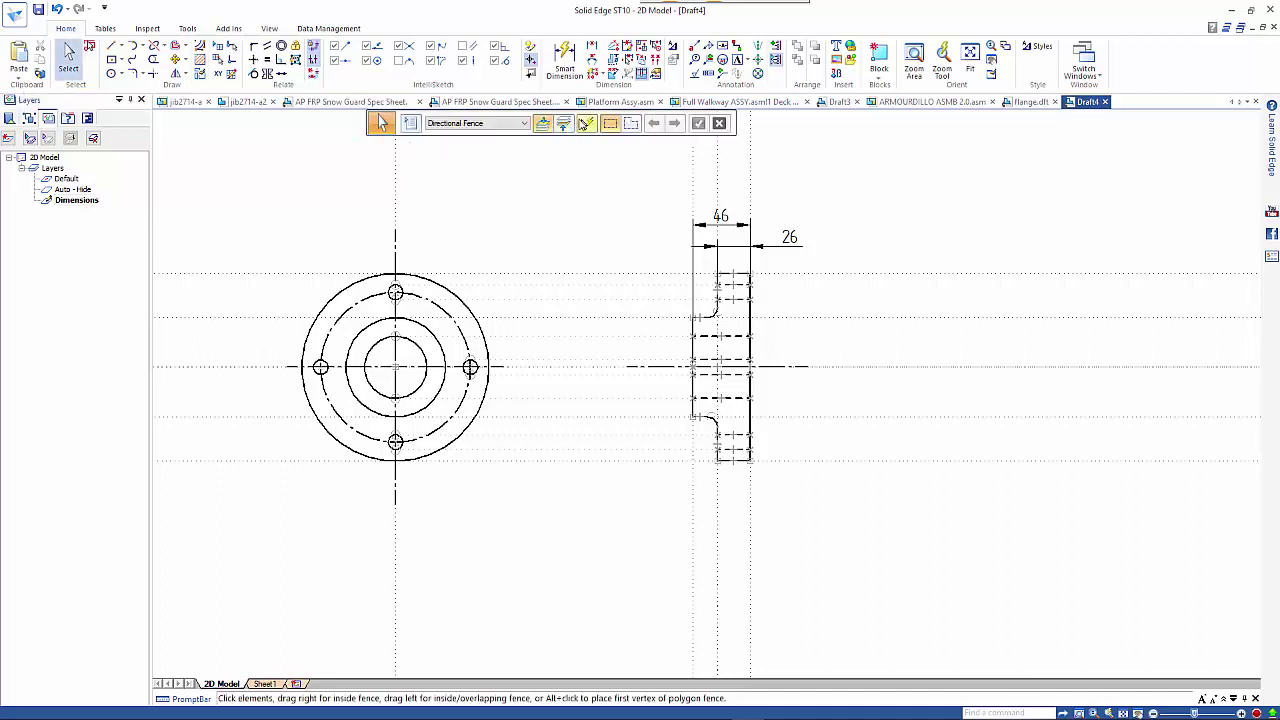
{"action": "left_click", "coordinate": [585, 122]}
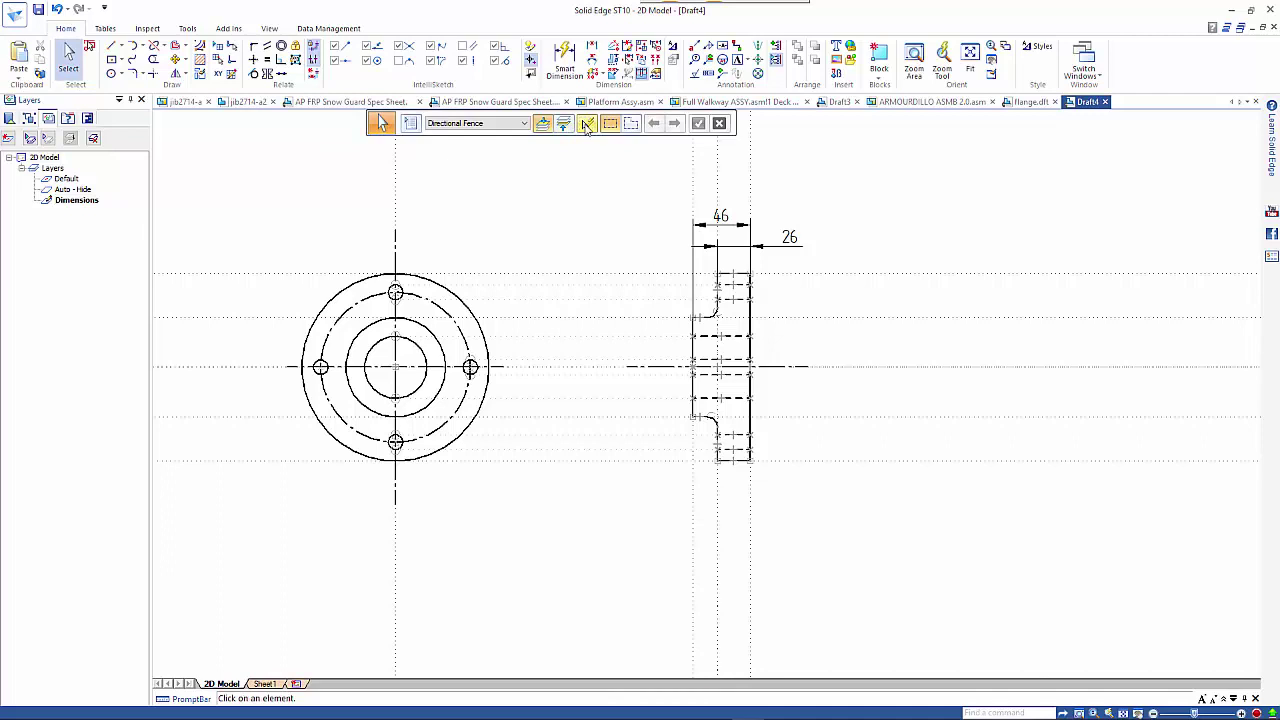
{"action": "left_click", "coordinate": [810, 268]}
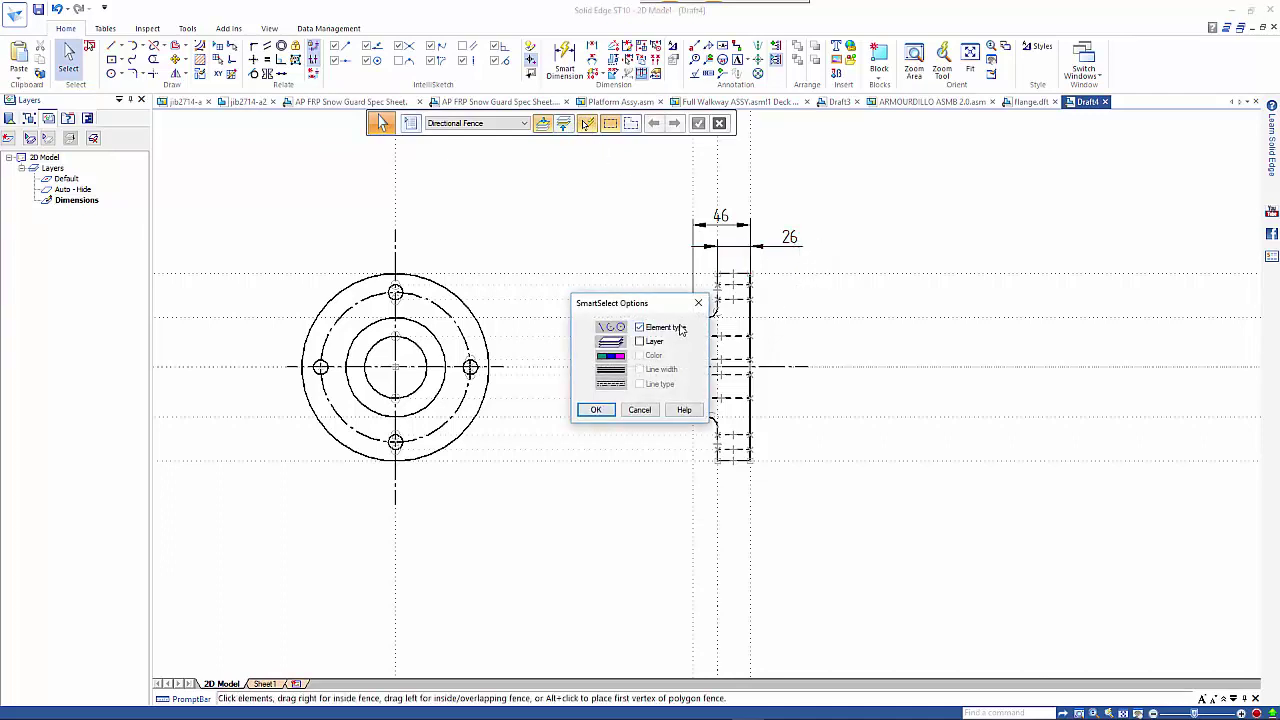
{"action": "left_click", "coordinate": [596, 410]}
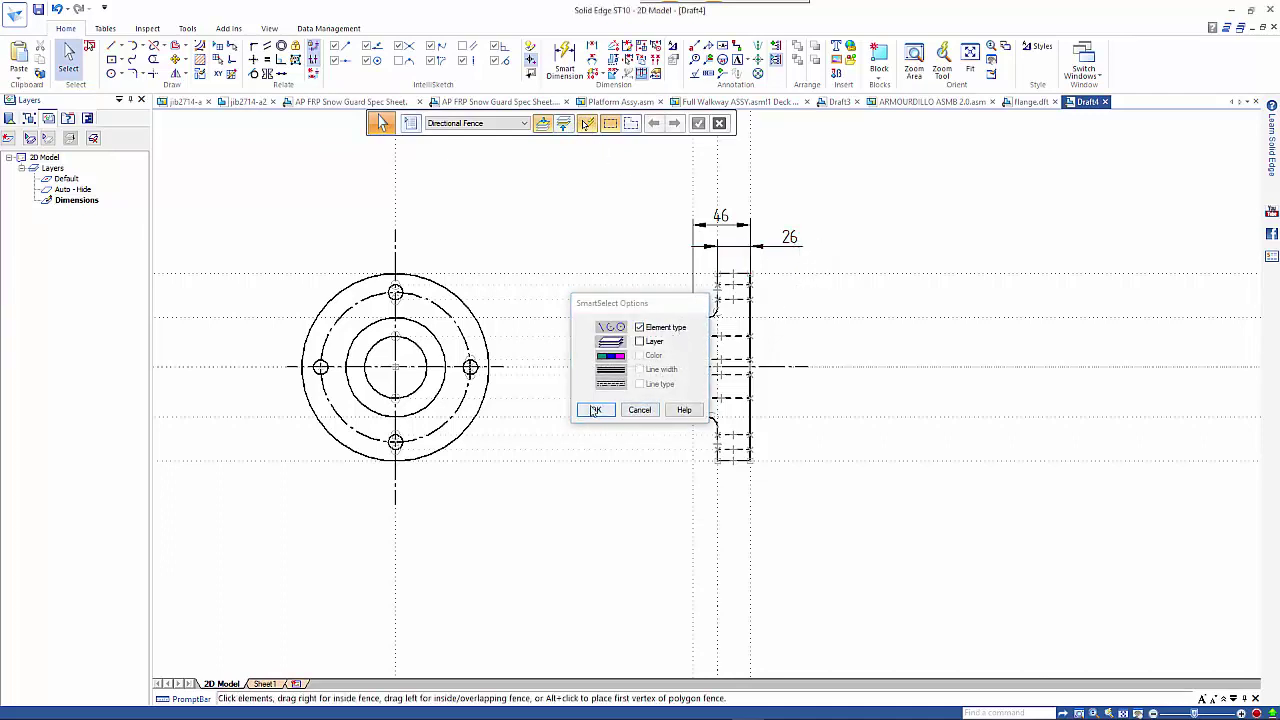
{"action": "left_click", "coordinate": [784, 255]}
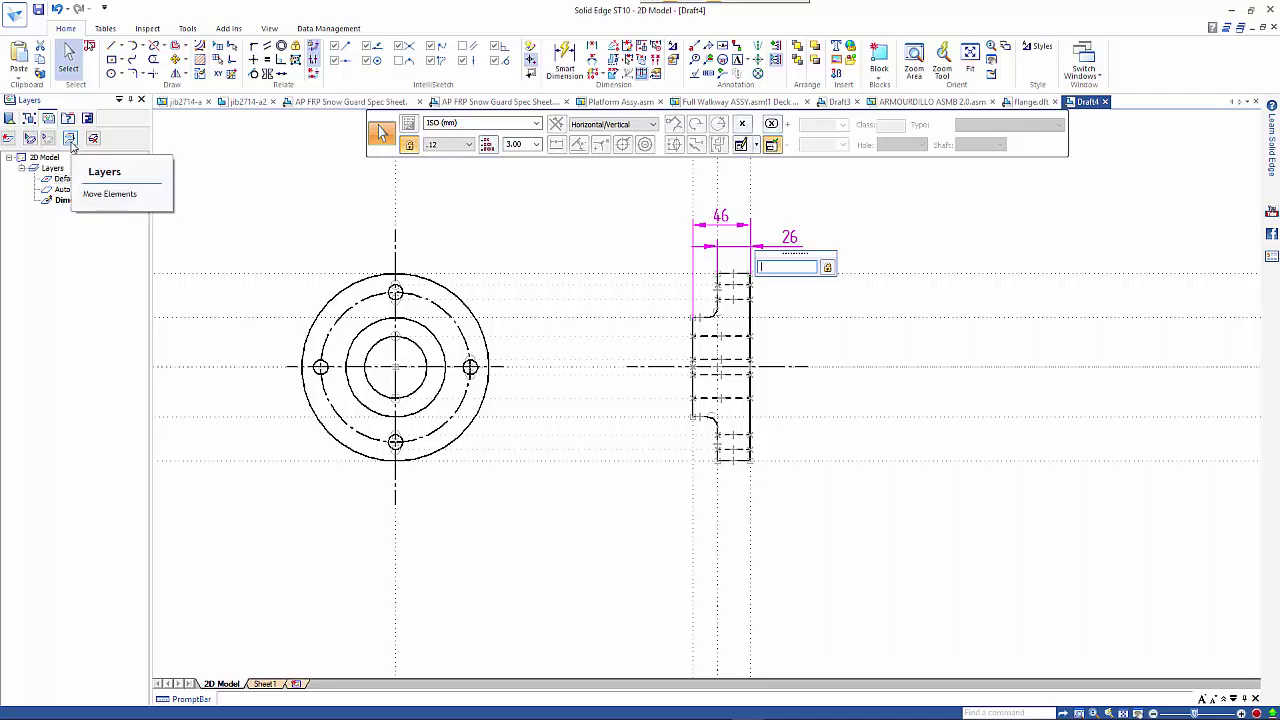
Move the dimensions onto the Dimensions layer, make Default active, and hide Dimensions.
{"action": "left_click", "coordinate": [70, 140]}
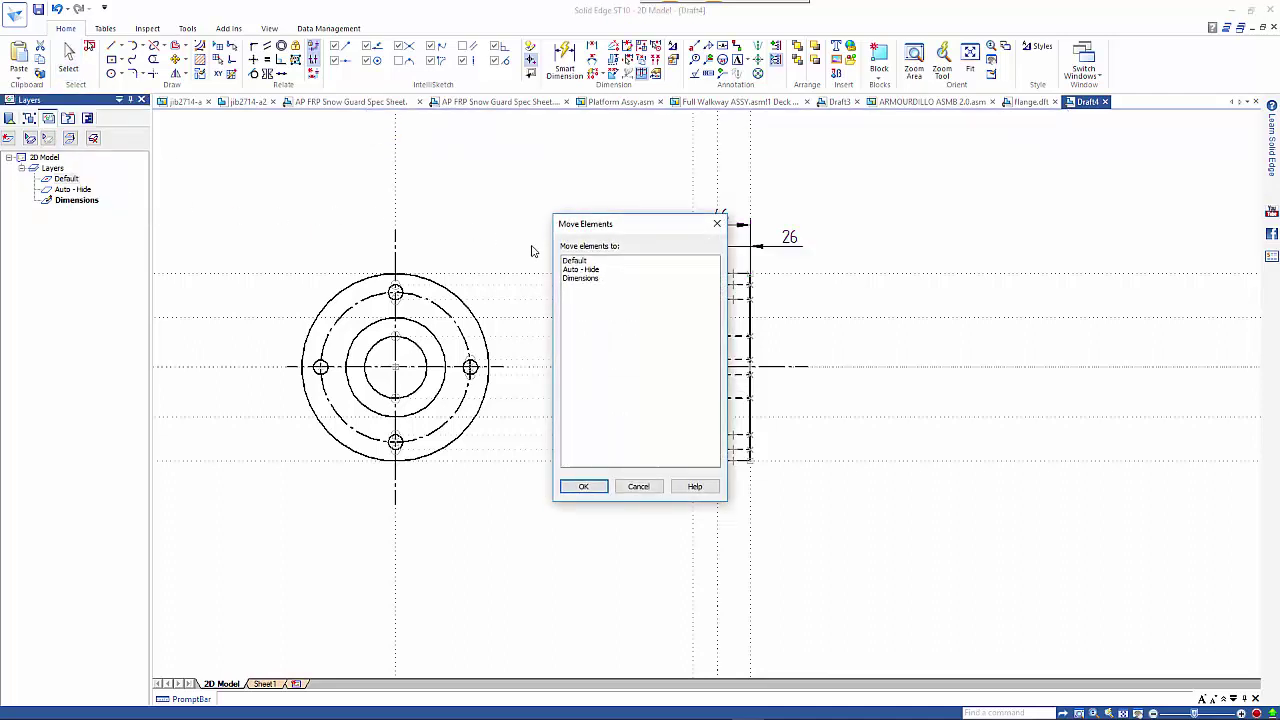
{"action": "left_click", "coordinate": [594, 280]}
{"action": "left_click", "coordinate": [583, 486]}
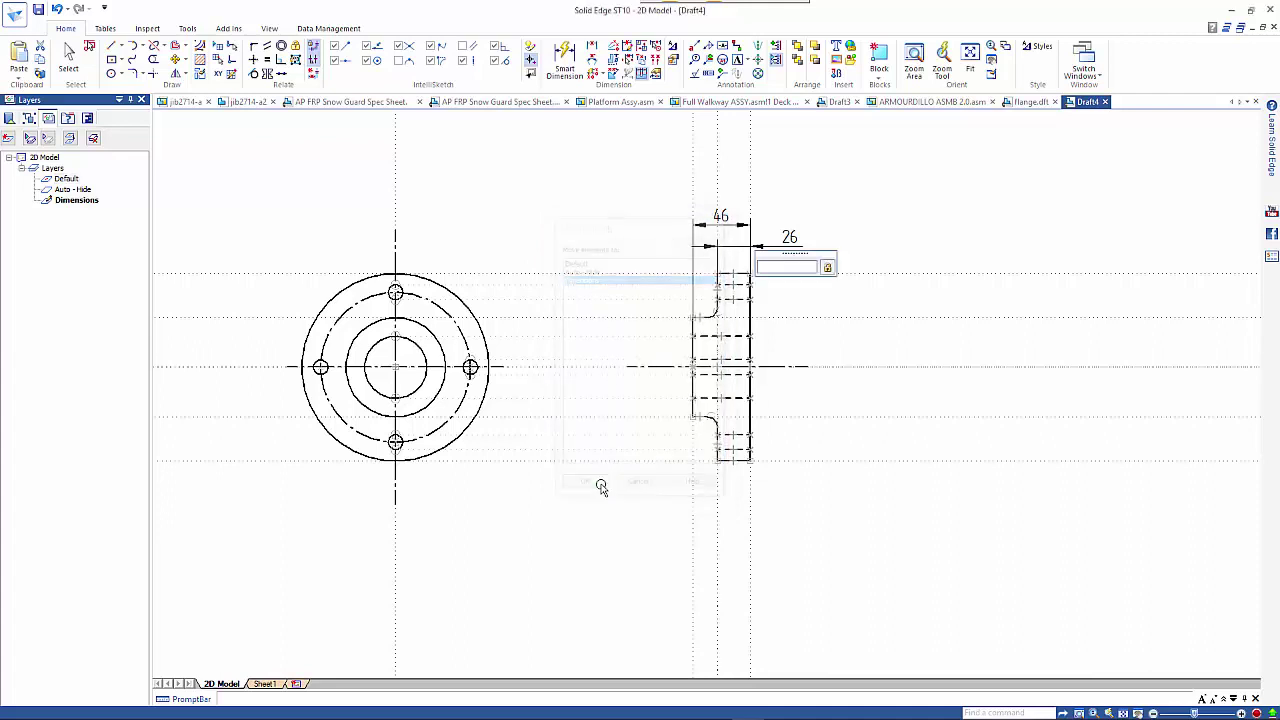
{"action": "key", "text": "Escape"}
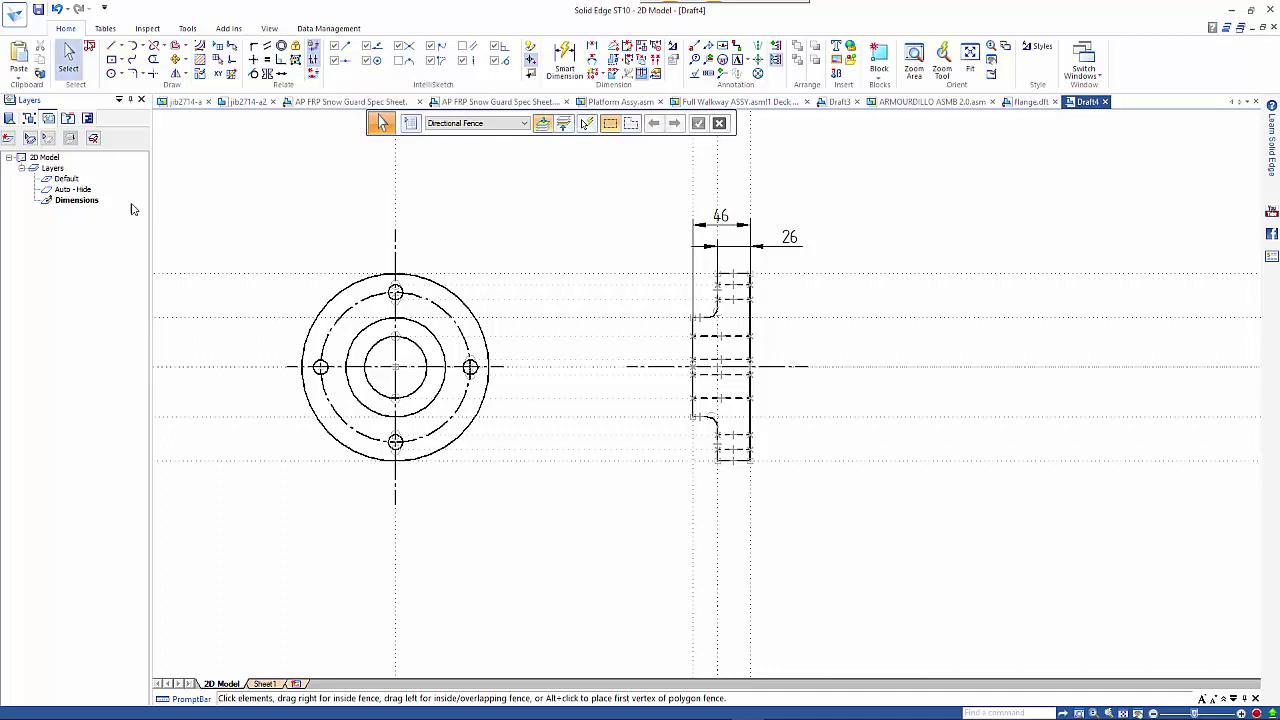
{"action": "double_click", "coordinate": [67, 180]}
{"action": "left_click", "coordinate": [63, 204]}
{"action": "right_click", "coordinate": [63, 204]}
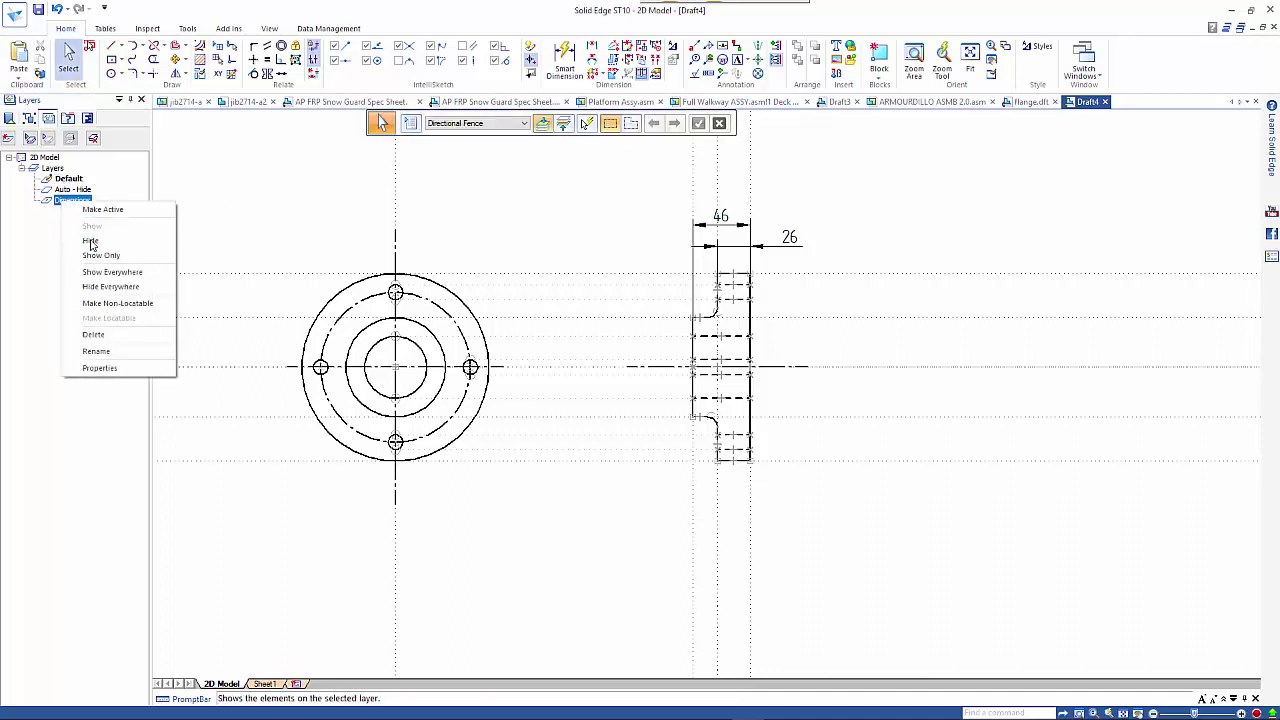
{"action": "left_click", "coordinate": [92, 241]}
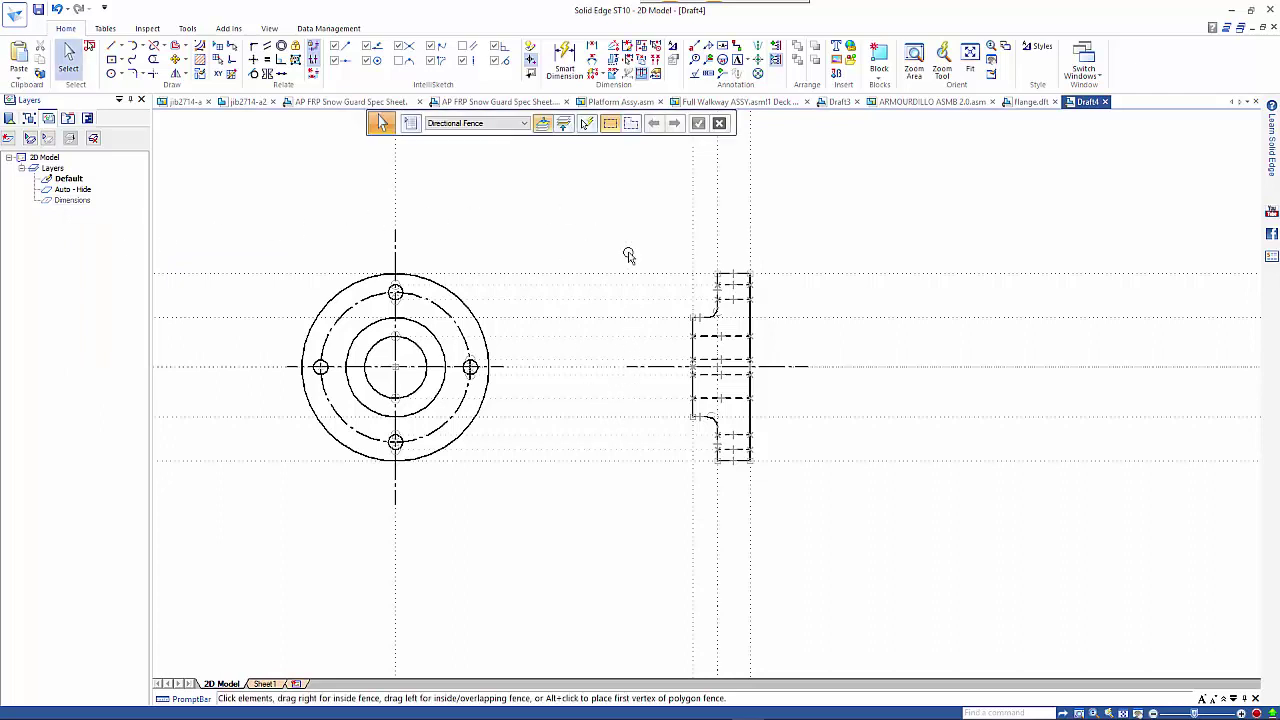
Select the long construction lines with SmartSelect, regardless of line type, and remove them.
{"action": "left_click", "coordinate": [586, 123]}
{"action": "left_click", "coordinate": [751, 300]}
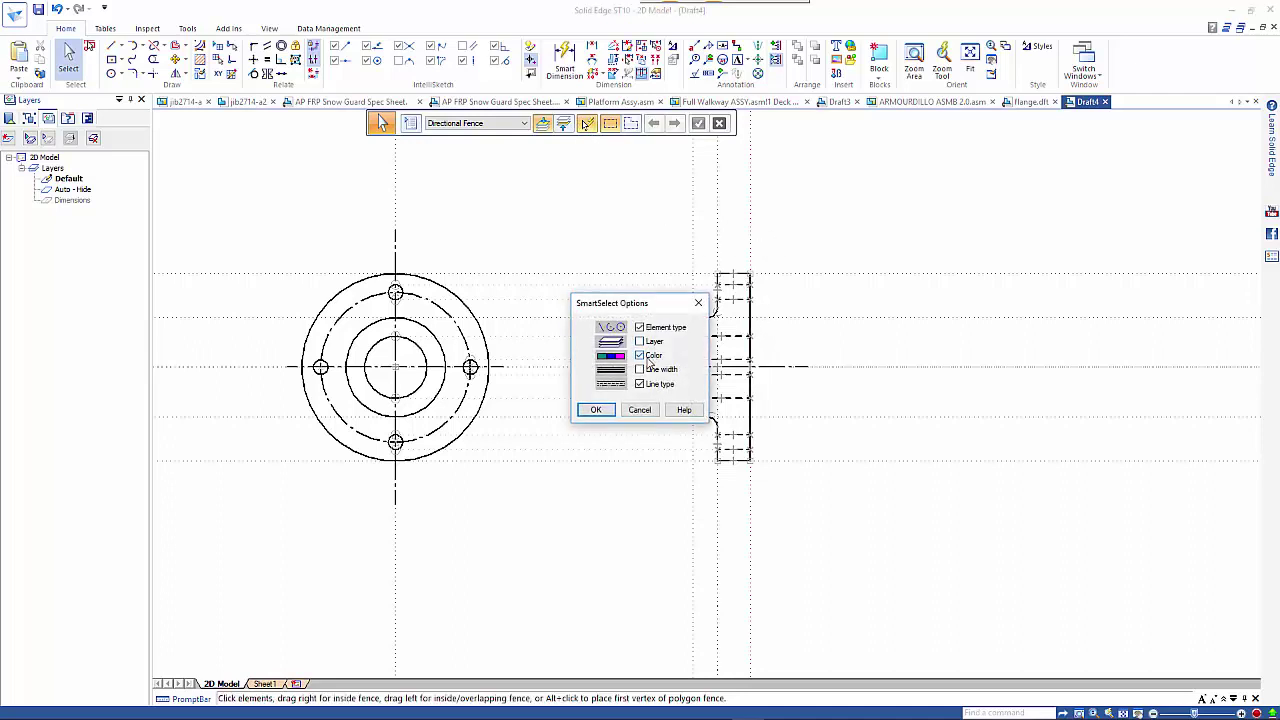
{"action": "left_click", "coordinate": [642, 386]}
{"action": "left_click", "coordinate": [595, 410]}
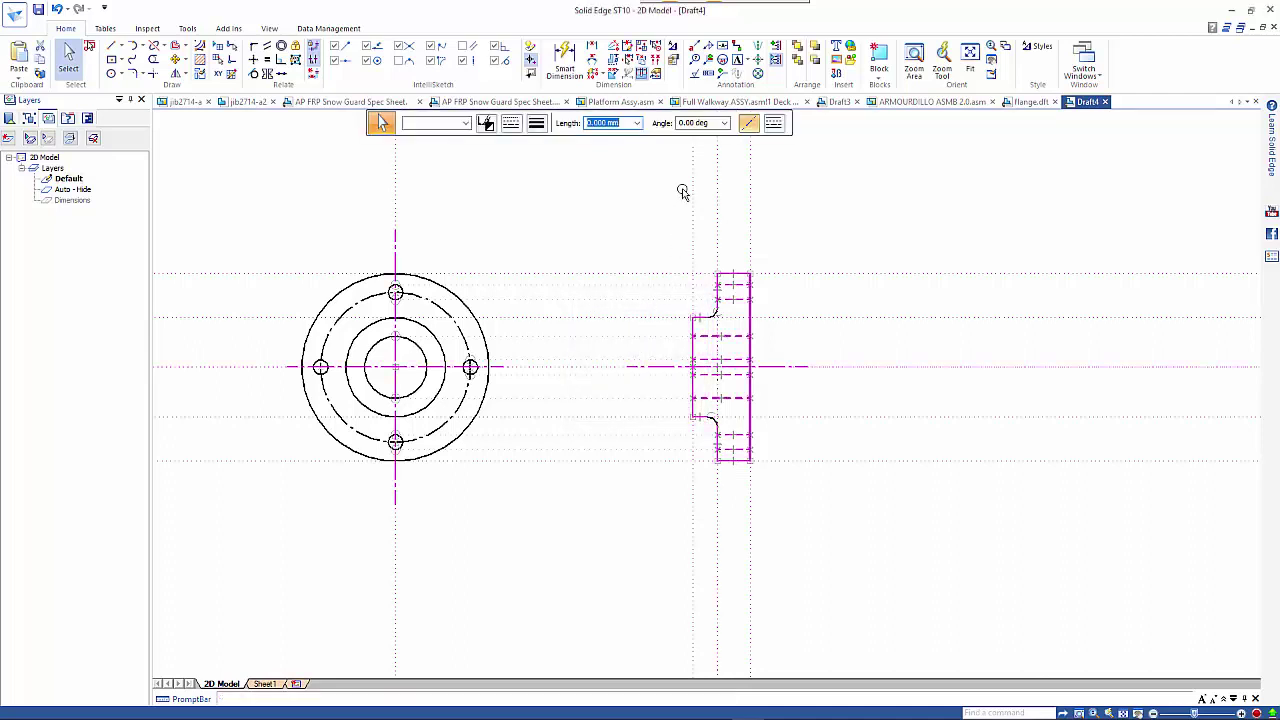
{"action": "left_click", "coordinate": [658, 211]}
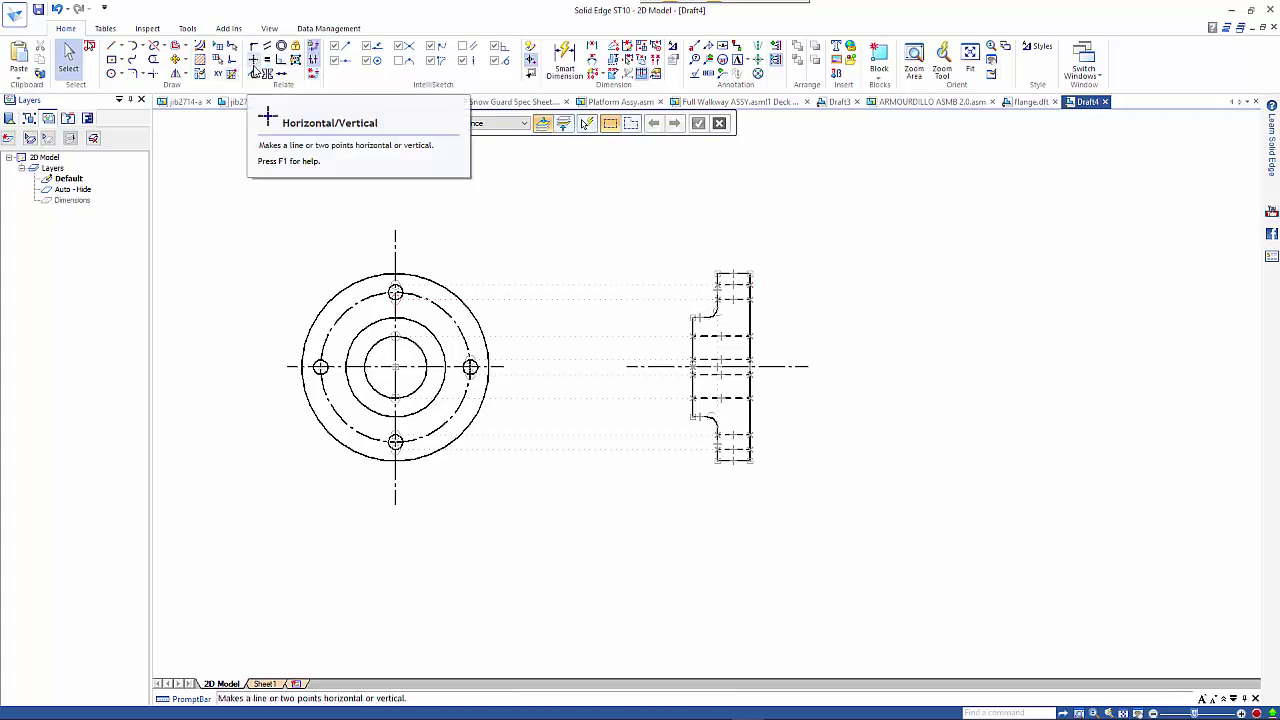
Draw horizontal lines at the side view's bolt holes and make the bottom one tangent to its hole.
{"action": "left_click", "coordinate": [111, 46]}
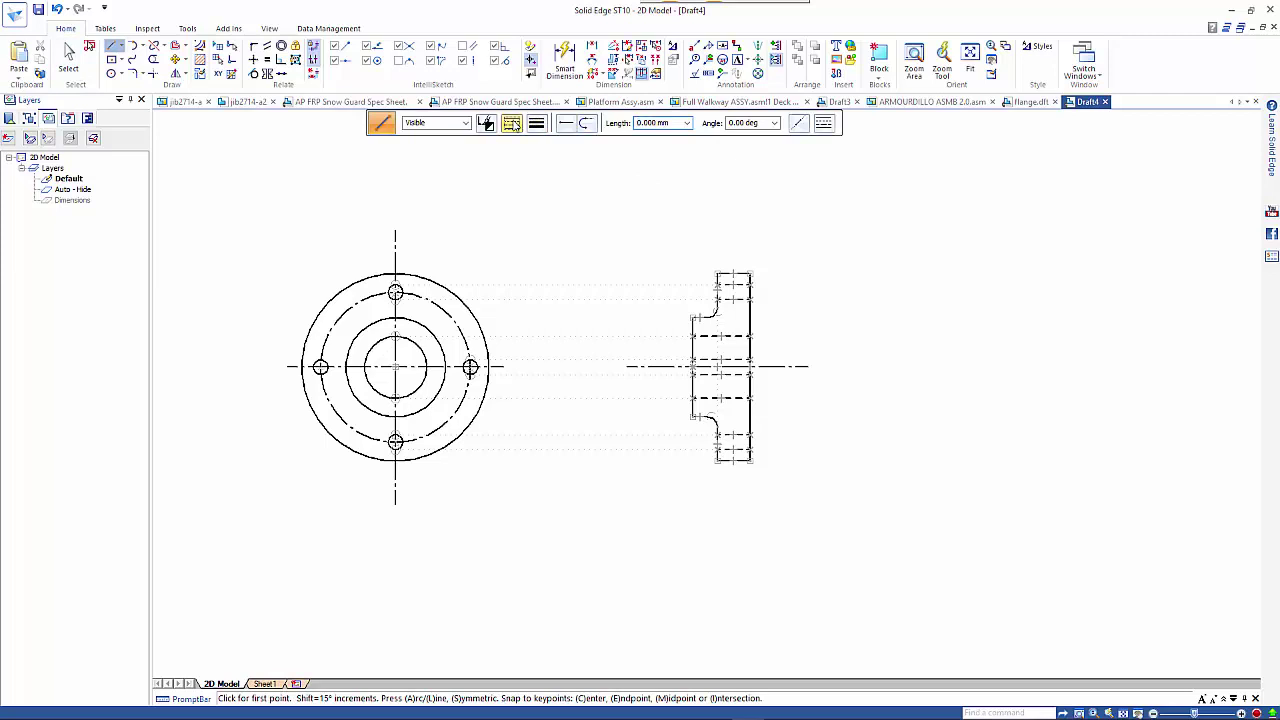
{"action": "left_click", "coordinate": [511, 122]}
{"action": "left_click", "coordinate": [526, 170]}
{"action": "left_click", "coordinate": [701, 290]}
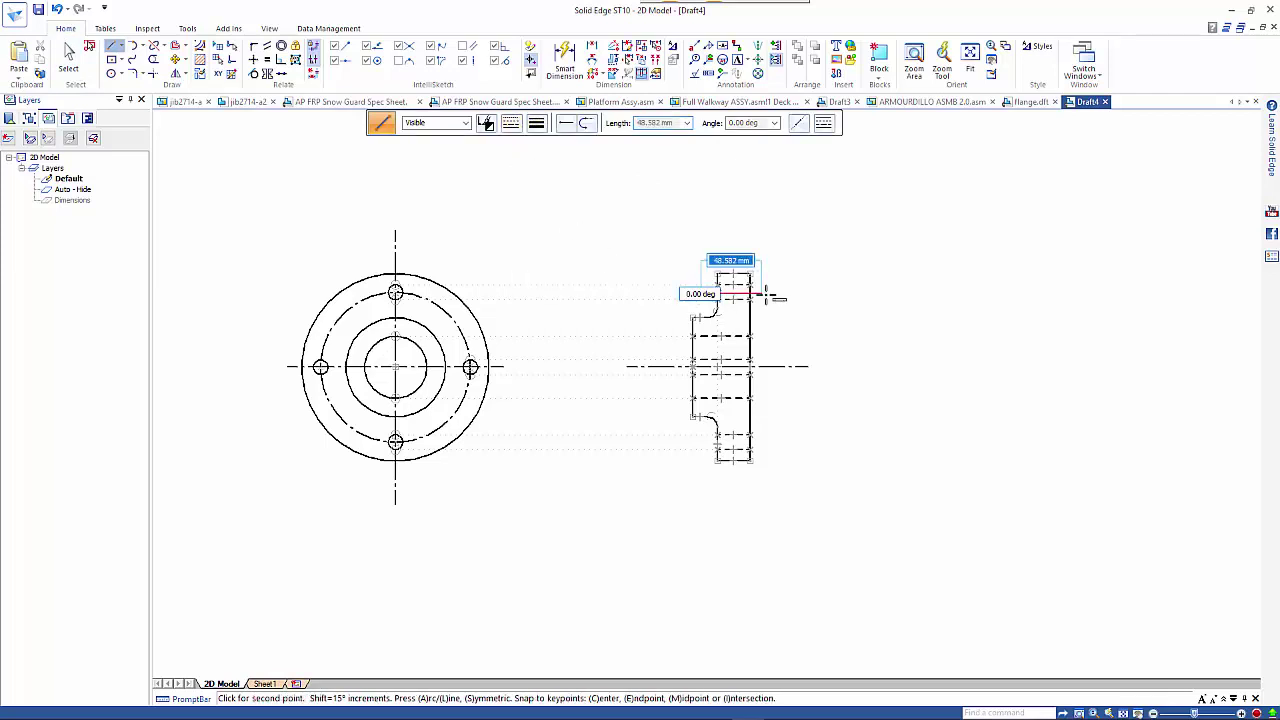
{"action": "left_click", "coordinate": [768, 293]}
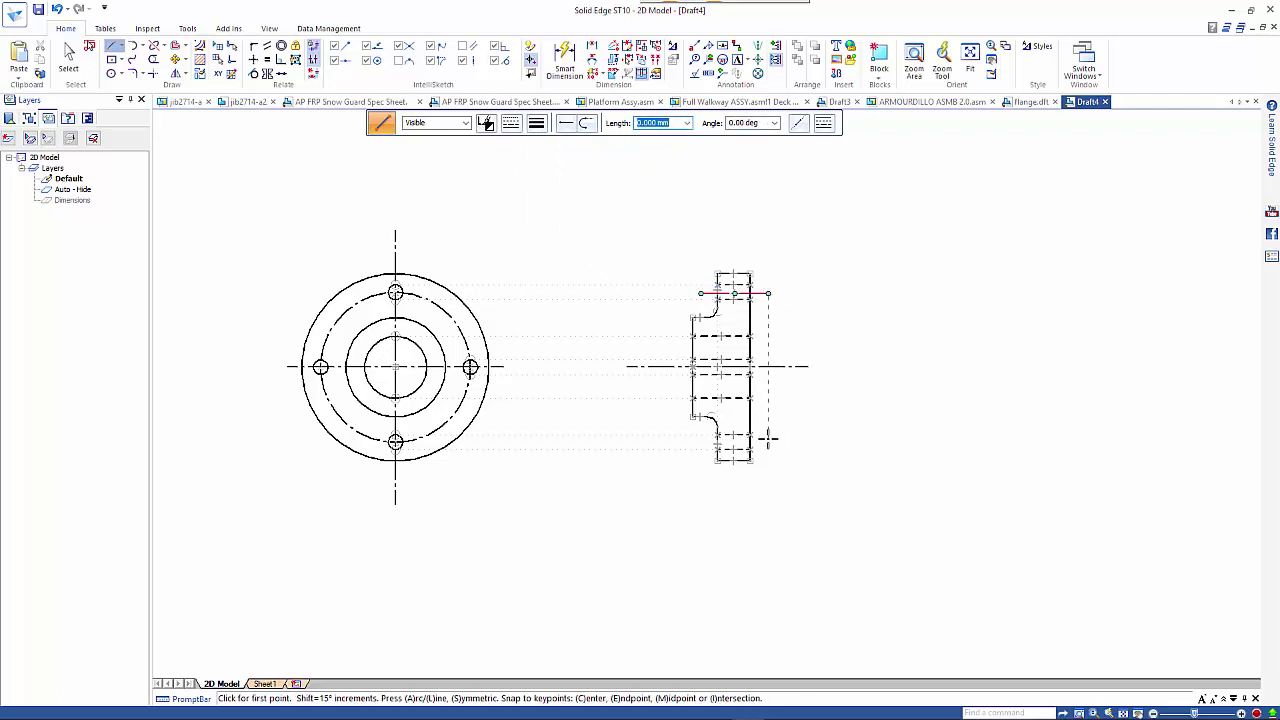
{"action": "left_click", "coordinate": [768, 437]}
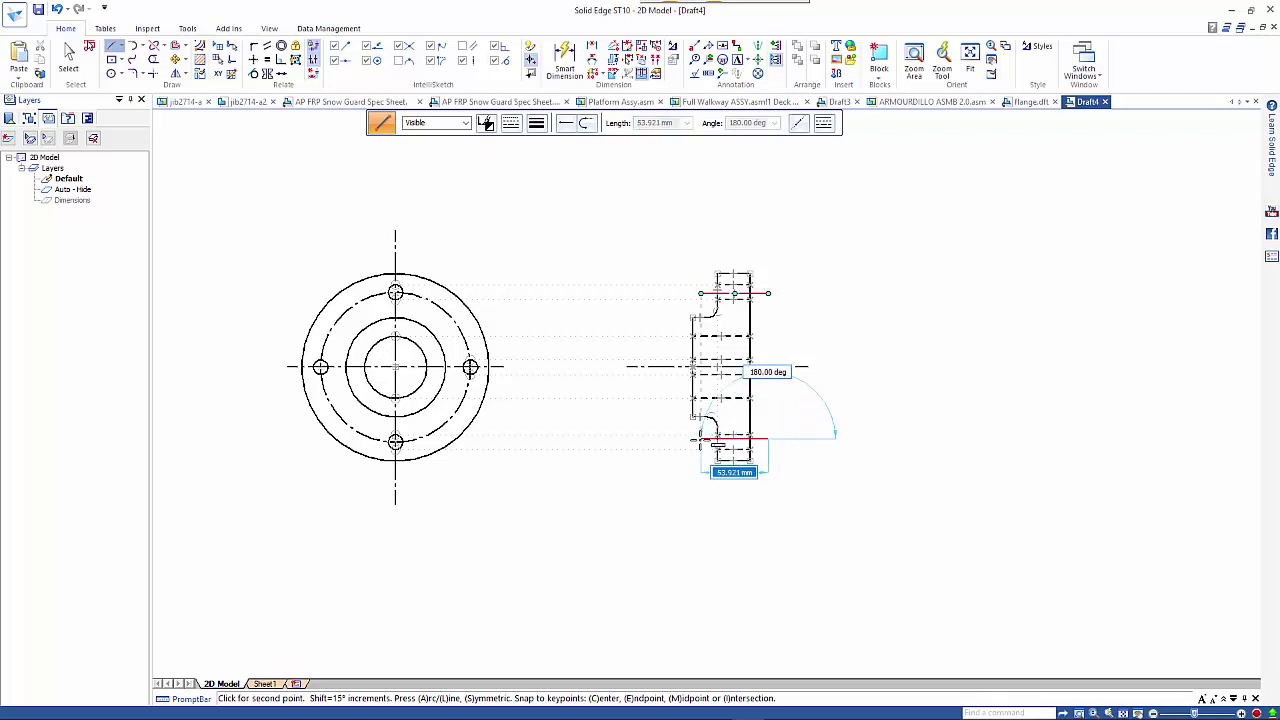
{"action": "left_click", "coordinate": [700, 437]}
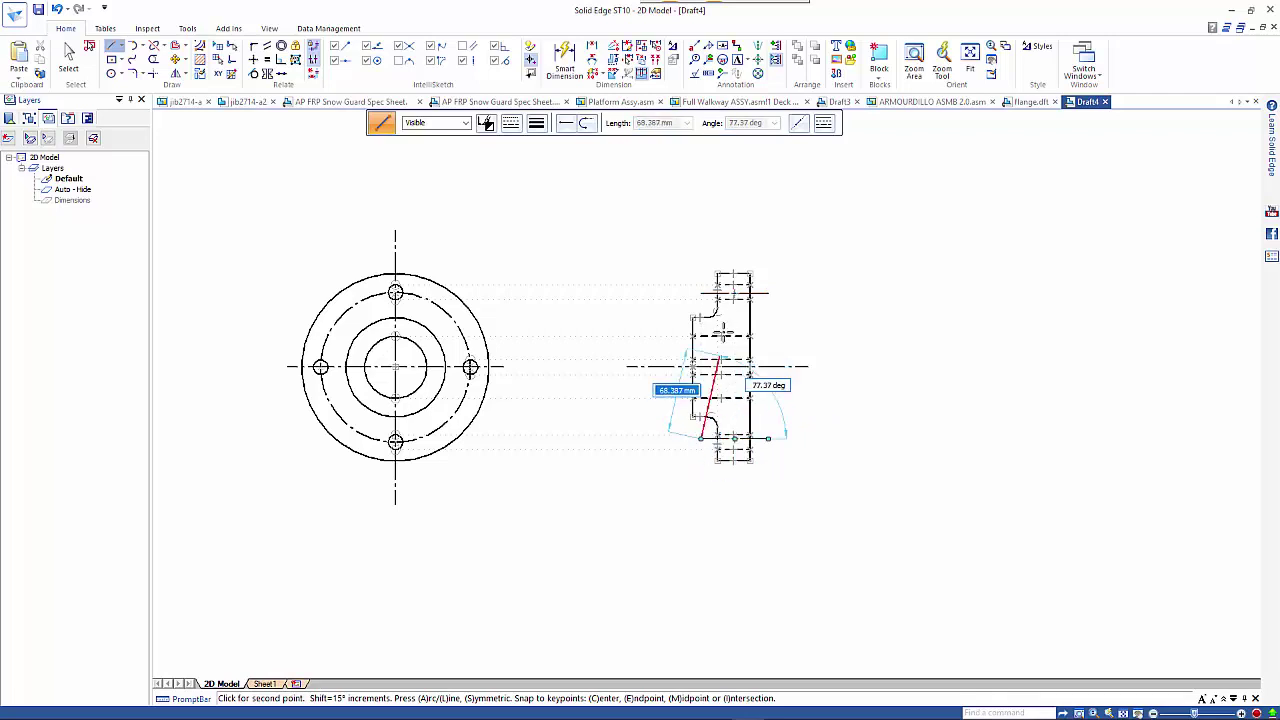
{"action": "left_click", "coordinate": [253, 73]}
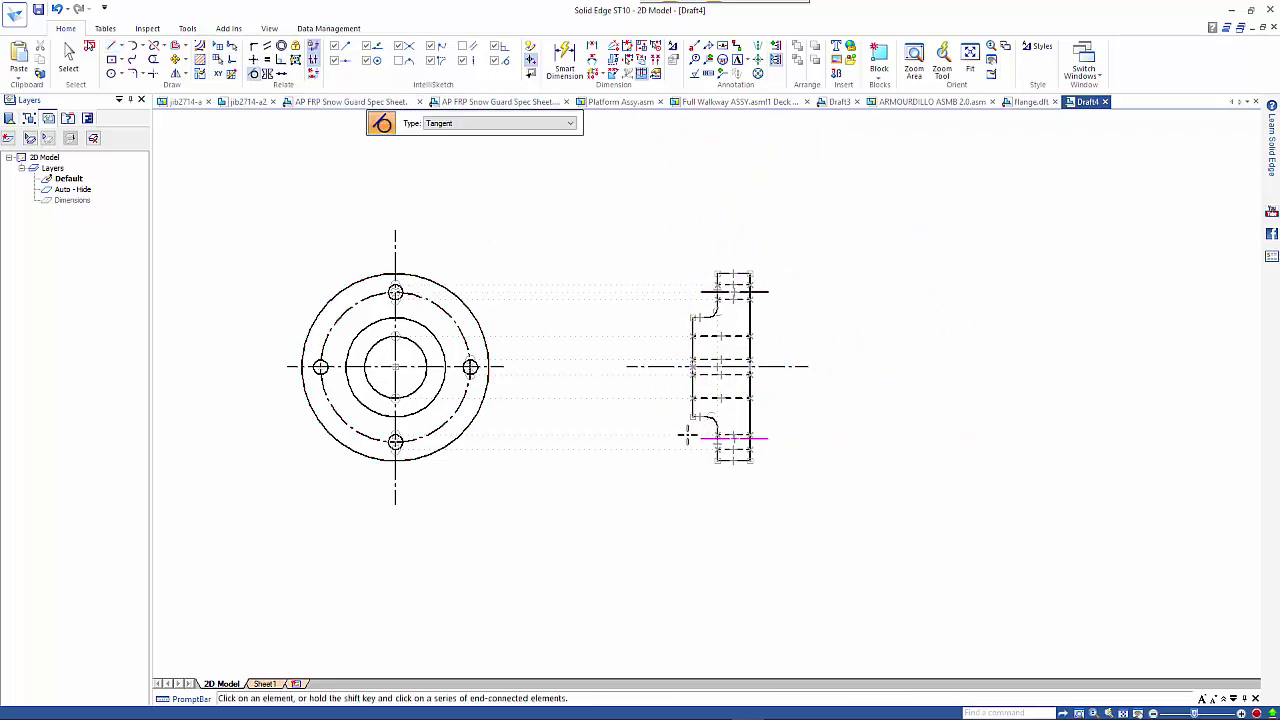
{"action": "left_click", "coordinate": [427, 437]}
On Sheet 1, create a 1:1 2D Model View of the side view and place it at right.
{"action": "left_click", "coordinate": [266, 684]}
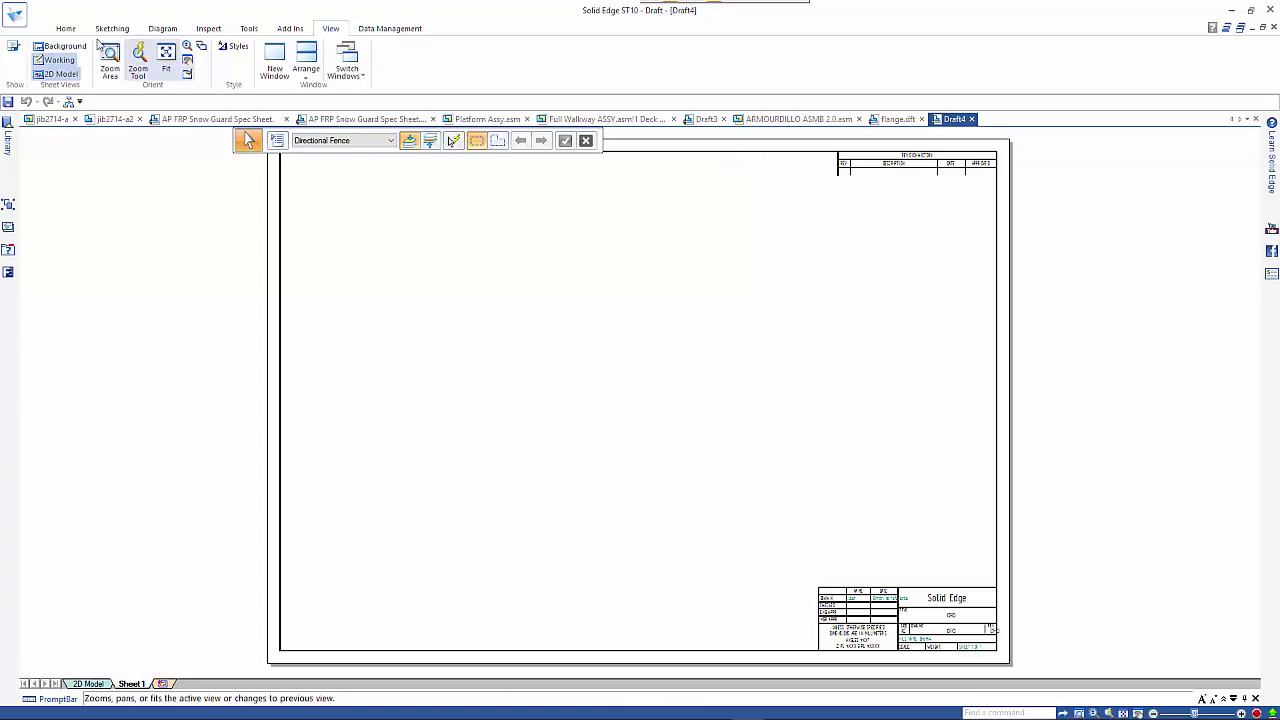
{"action": "left_click", "coordinate": [64, 29]}
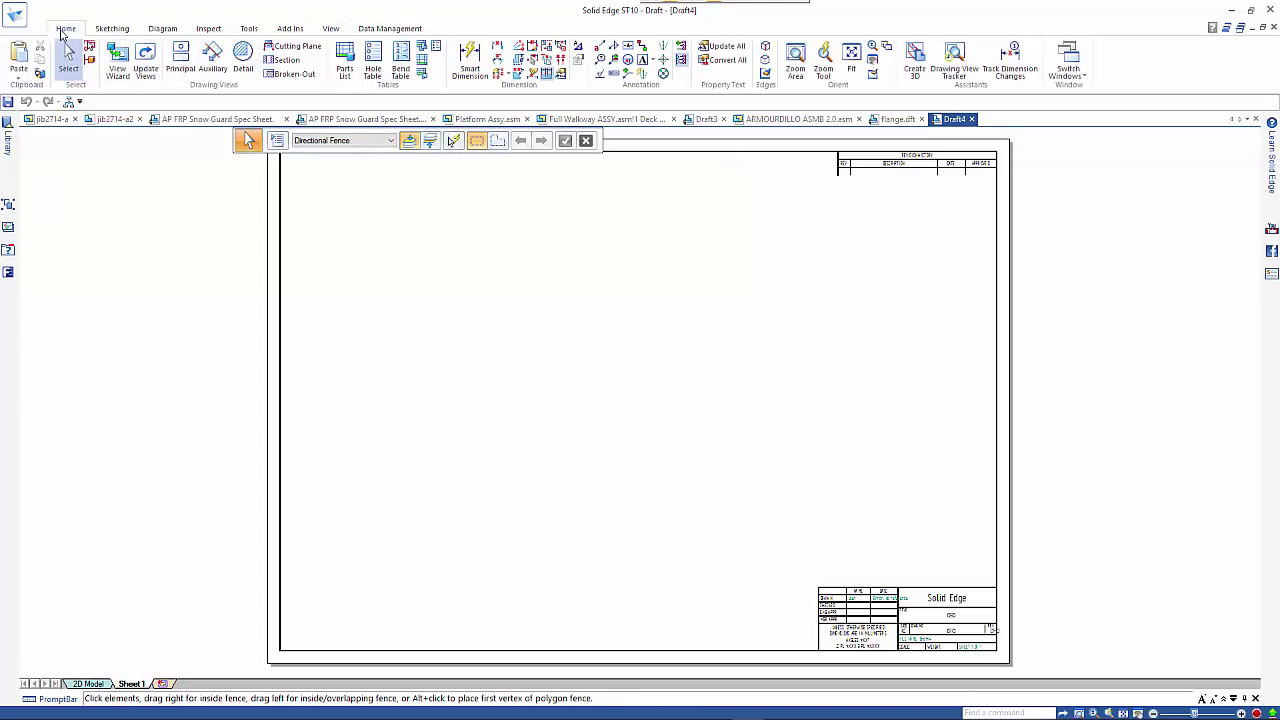
{"action": "left_click", "coordinate": [105, 31]}
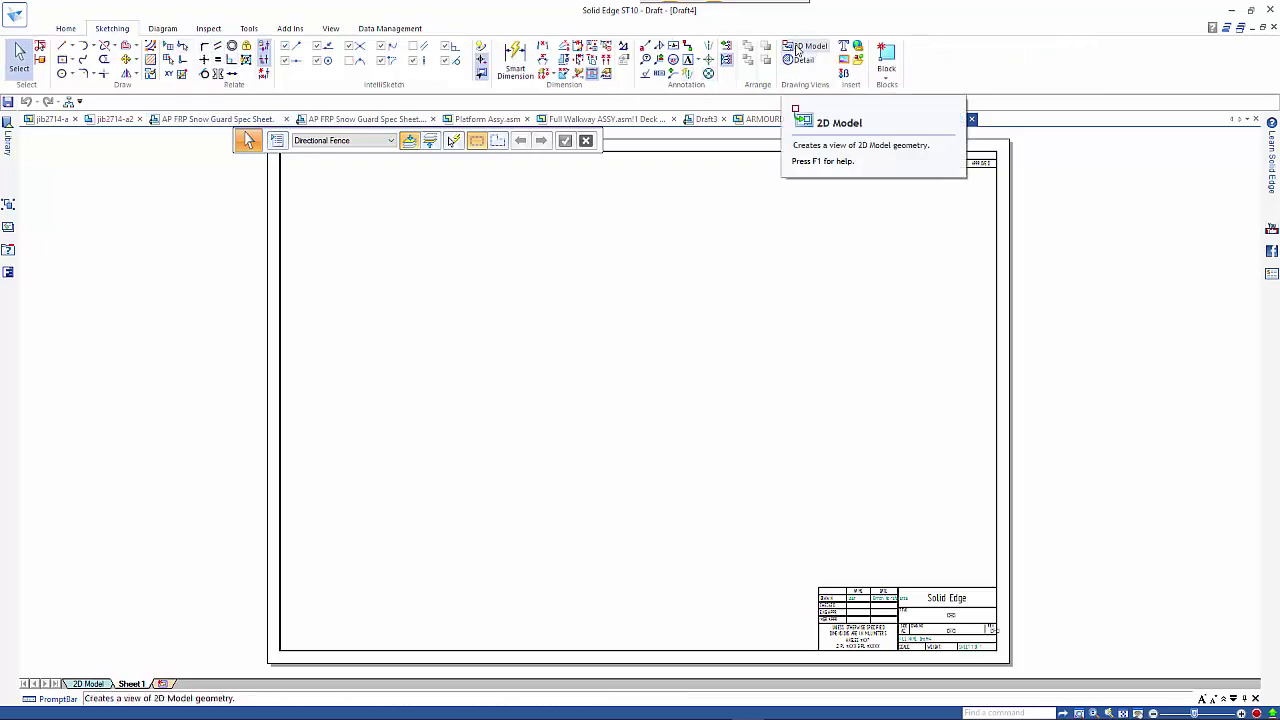
{"action": "left_click", "coordinate": [797, 50]}
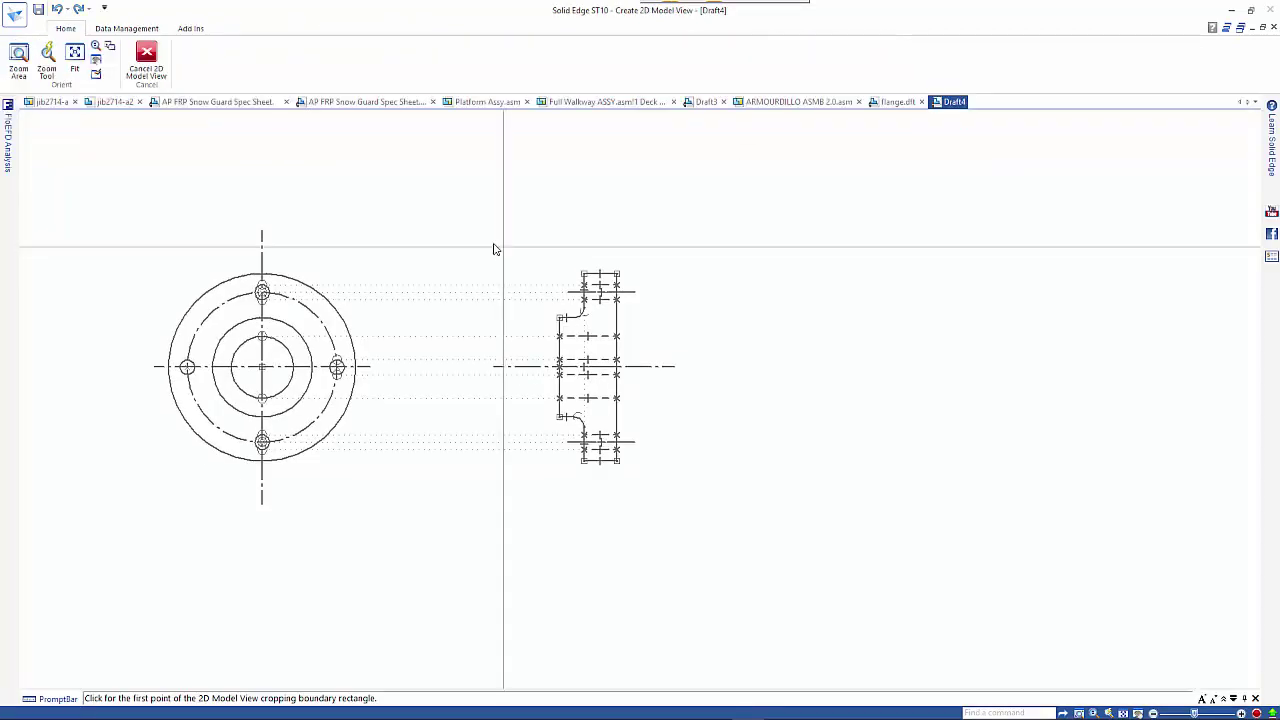
{"action": "left_click", "coordinate": [693, 492]}
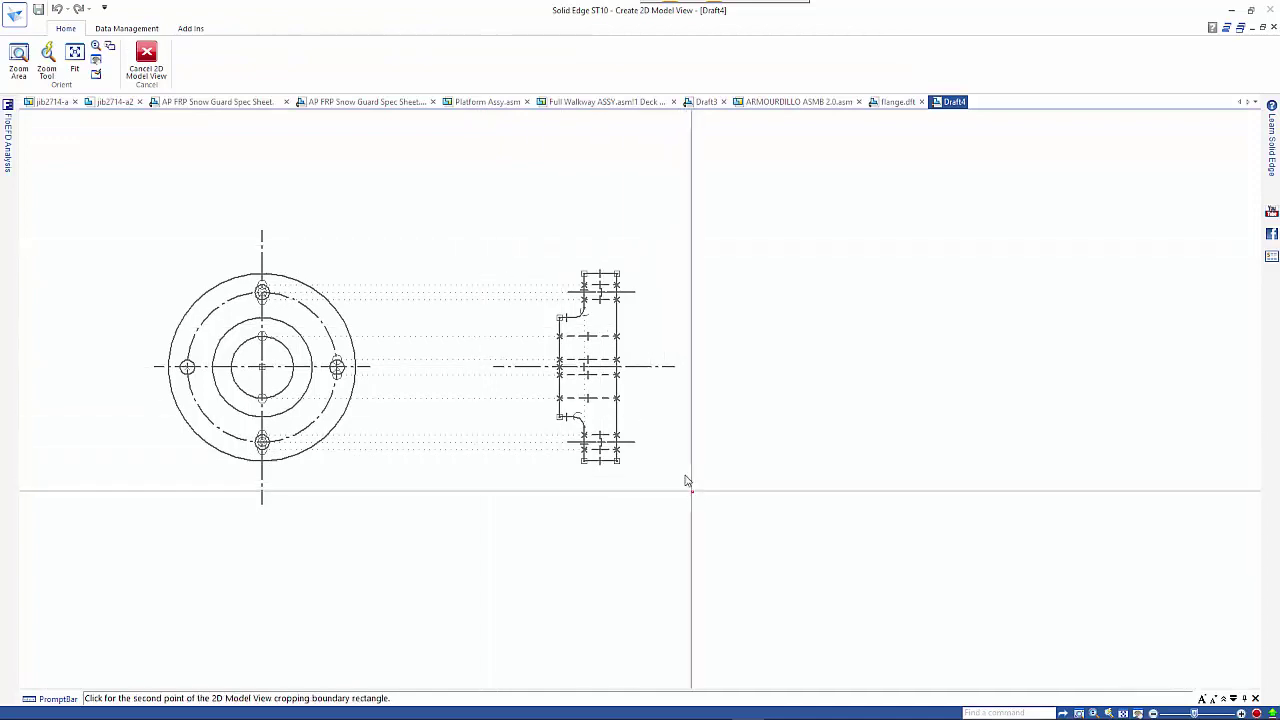
{"action": "left_click", "coordinate": [472, 259]}
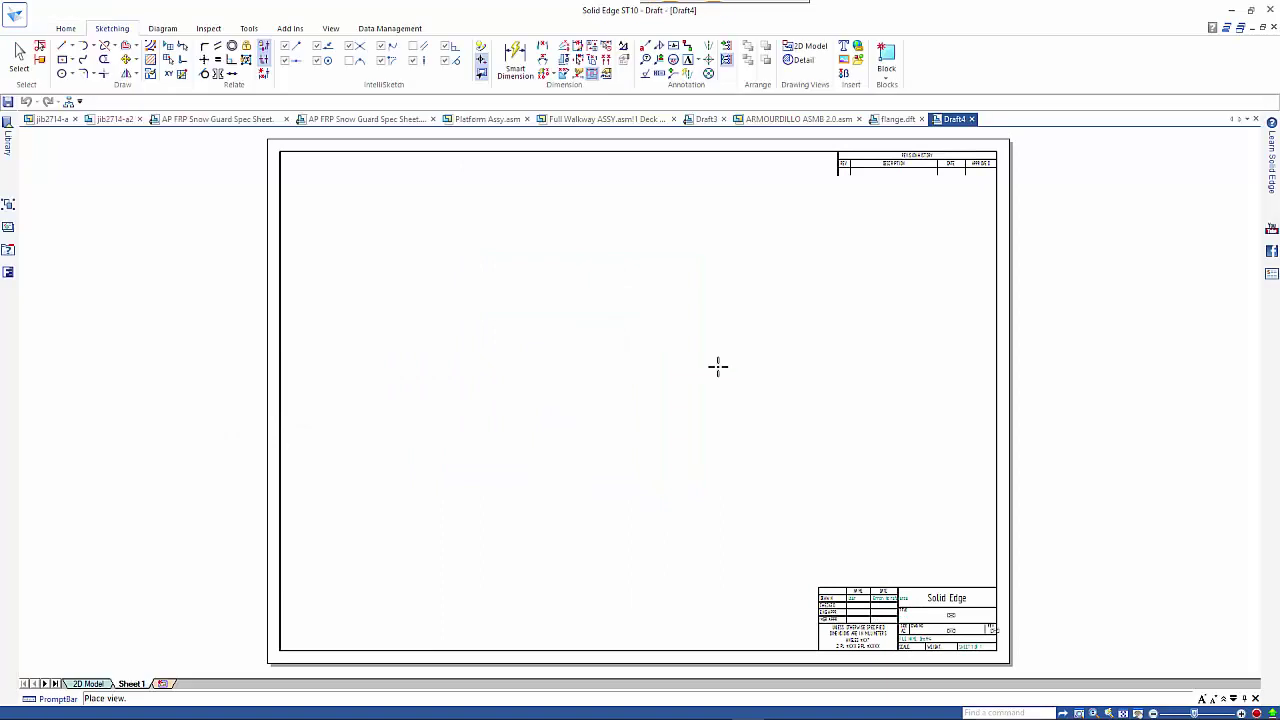
{"action": "left_click", "coordinate": [776, 387]}
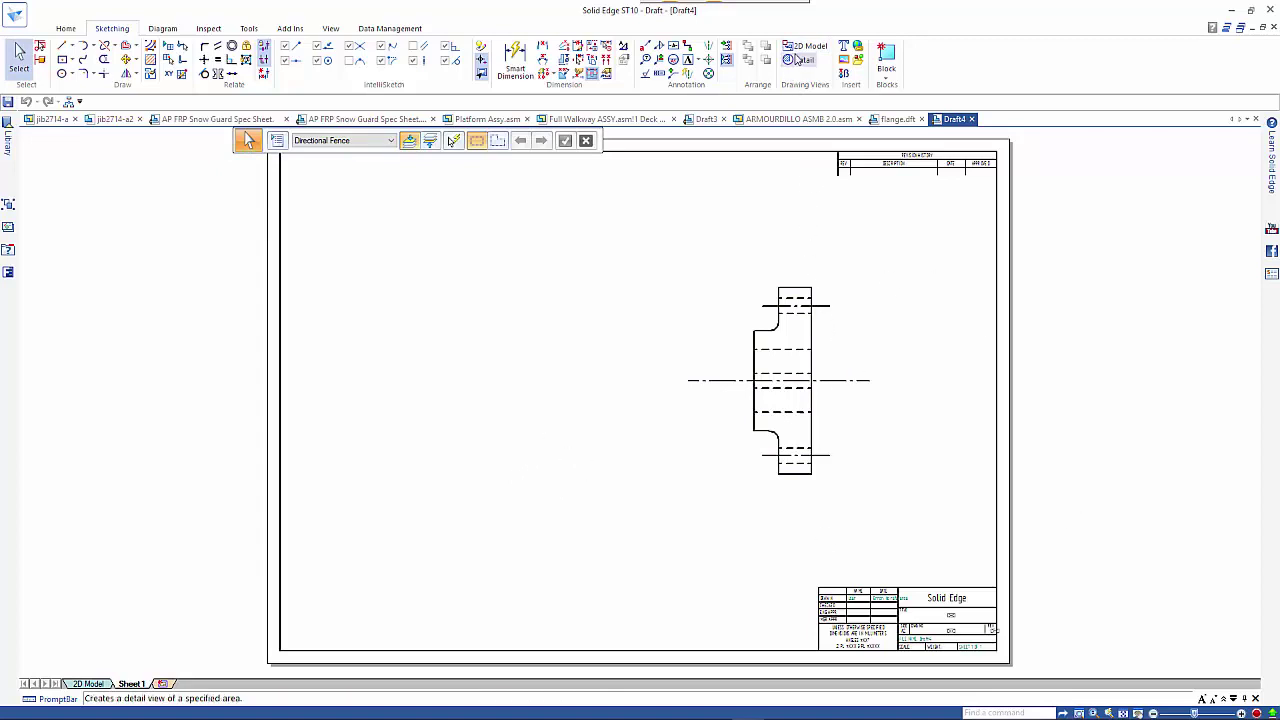
Add a 1:1 2D Model View of the circular plan view on the sheet's left.
{"action": "left_click", "coordinate": [805, 46]}
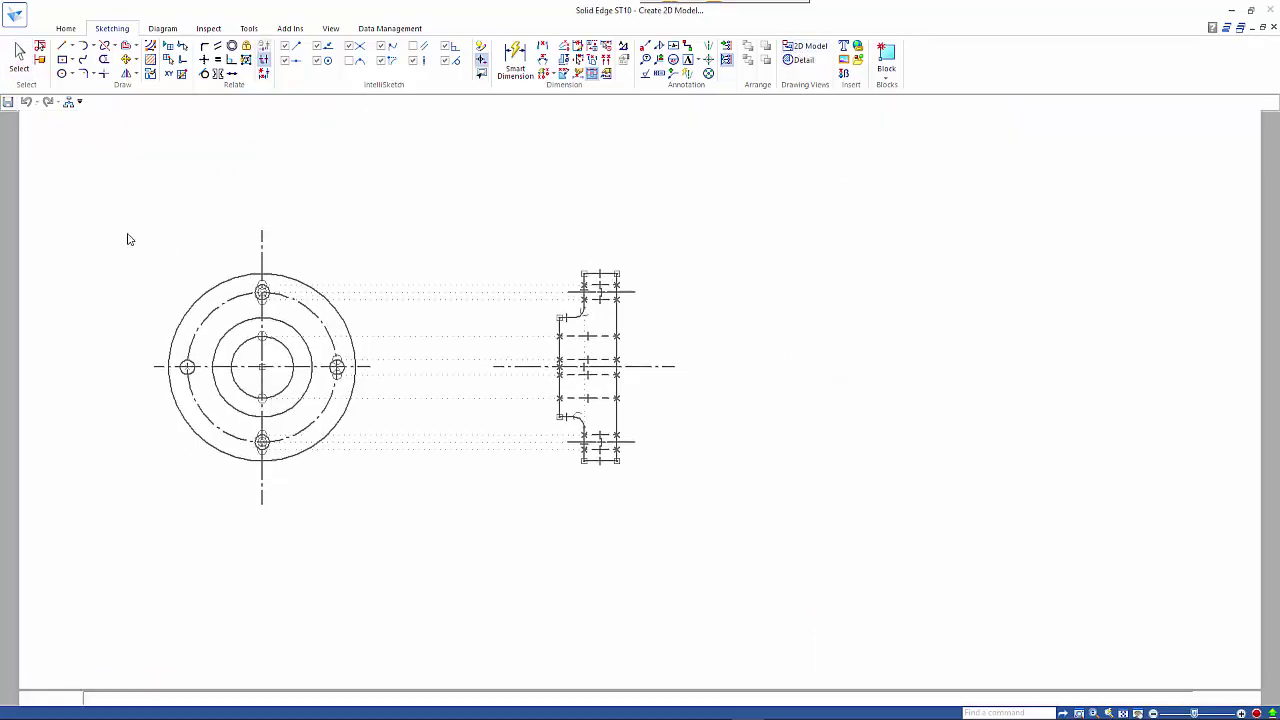
{"action": "left_click", "coordinate": [119, 217]}
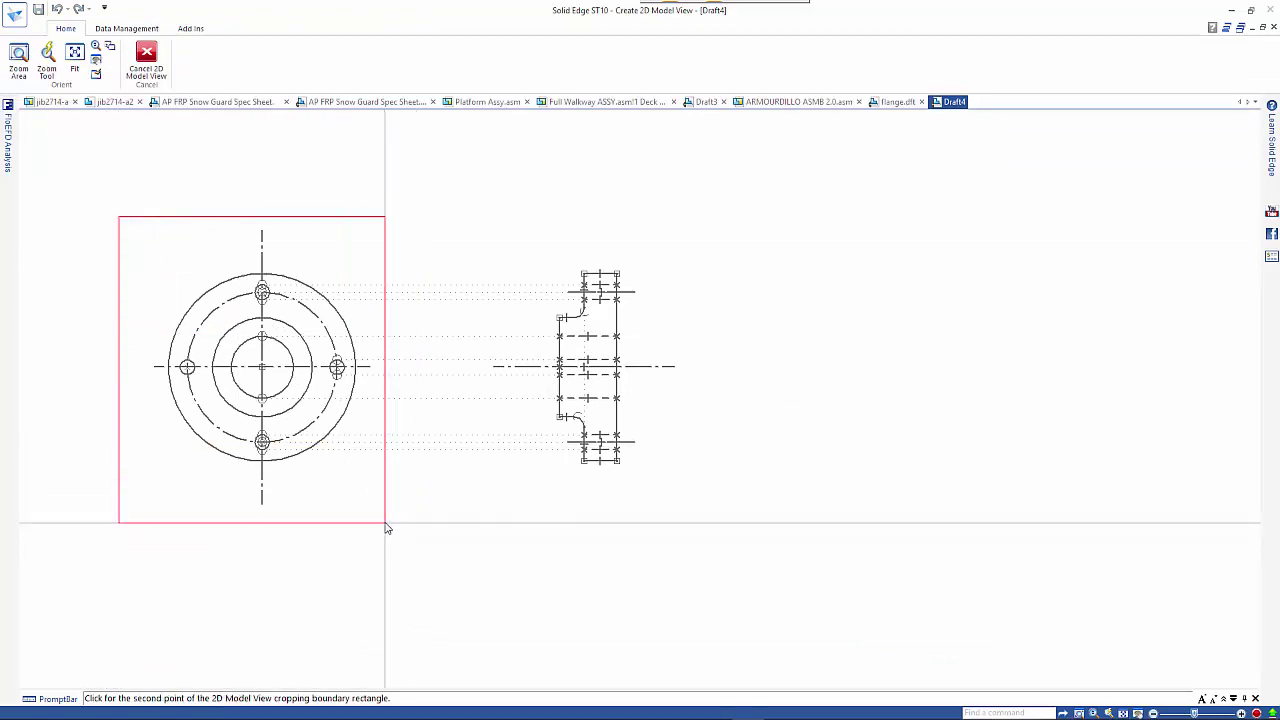
{"action": "left_click", "coordinate": [386, 524]}
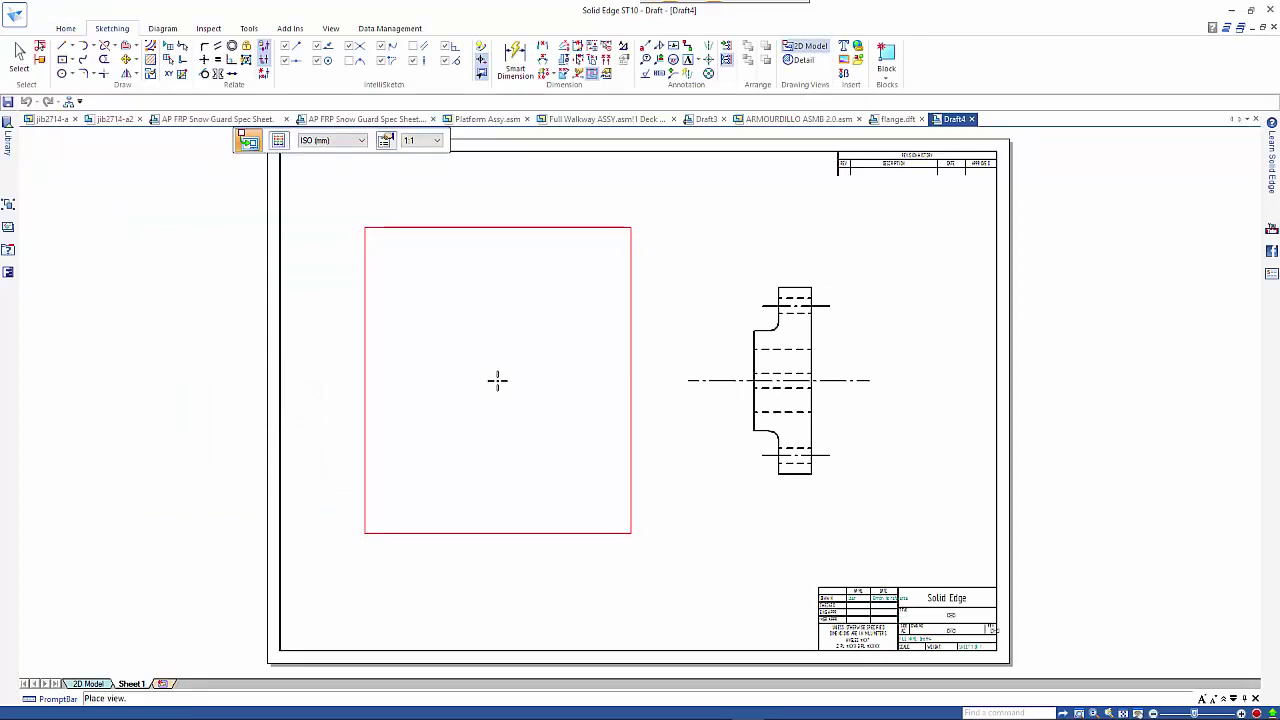
{"action": "left_click", "coordinate": [505, 385]}
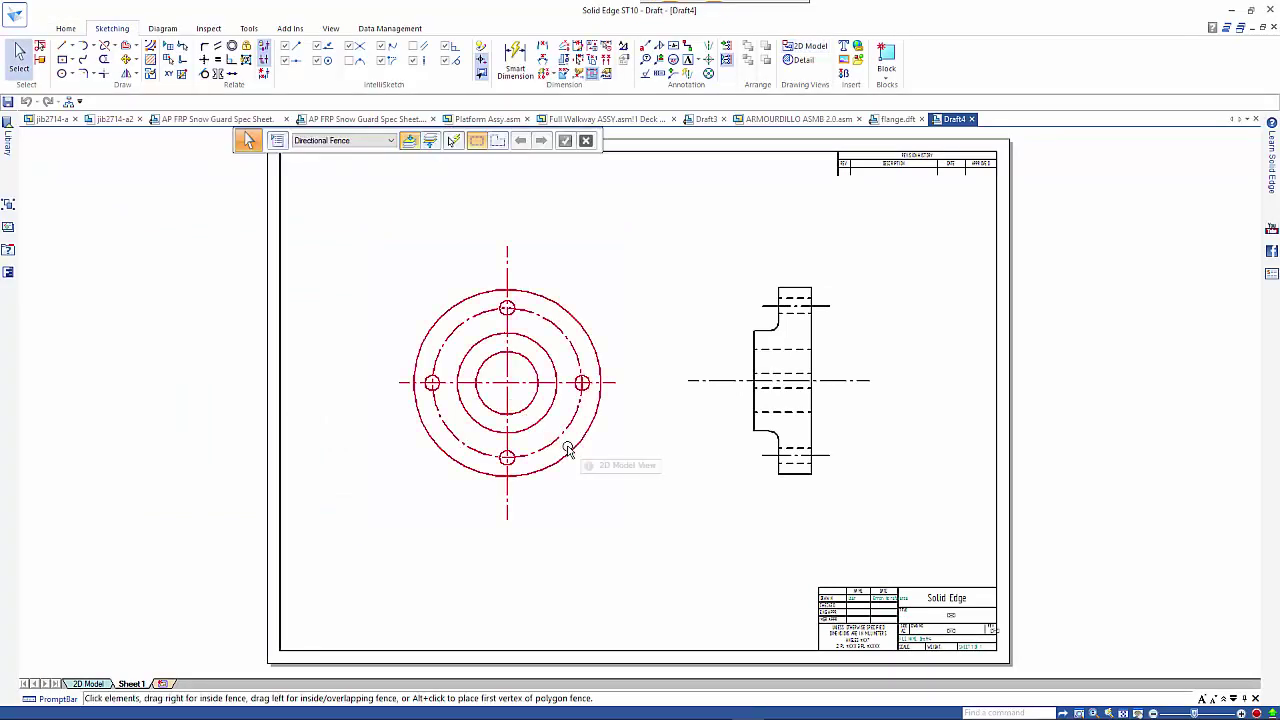
Align the side view horizontally with the plan view using centreline keypoints on both views.
{"action": "right_click", "coordinate": [714, 386]}
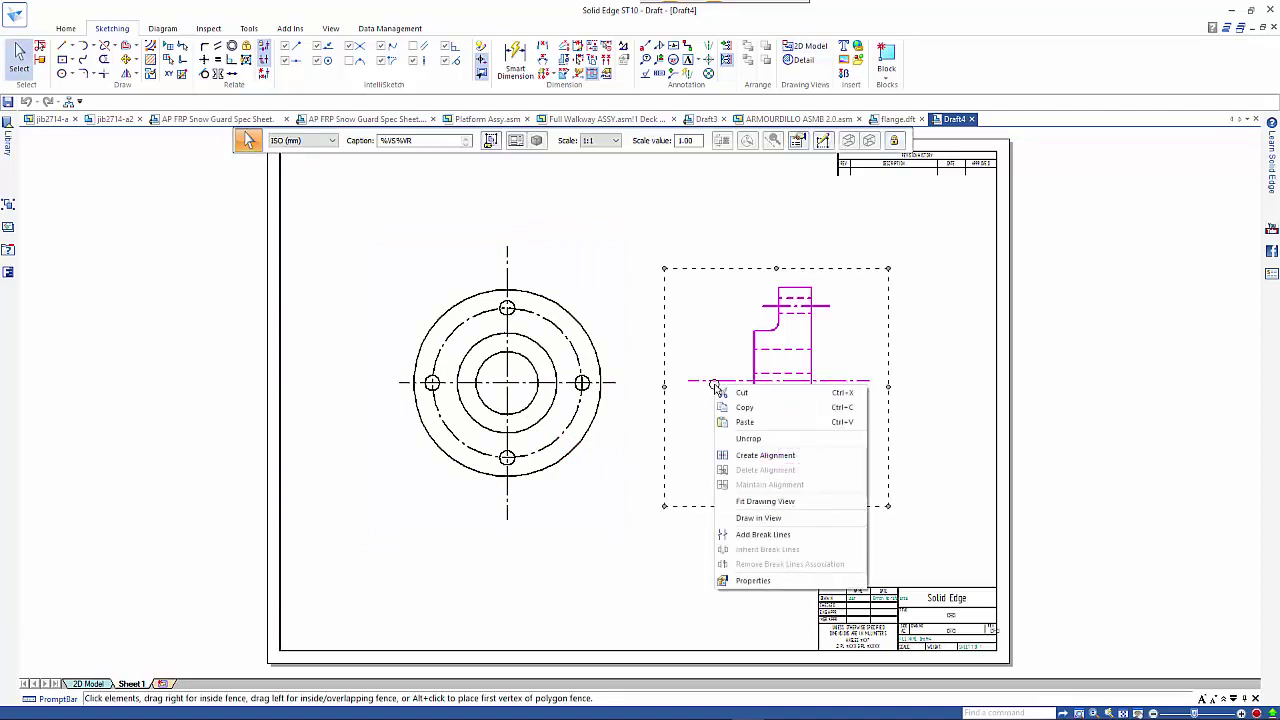
{"action": "left_click", "coordinate": [760, 455]}
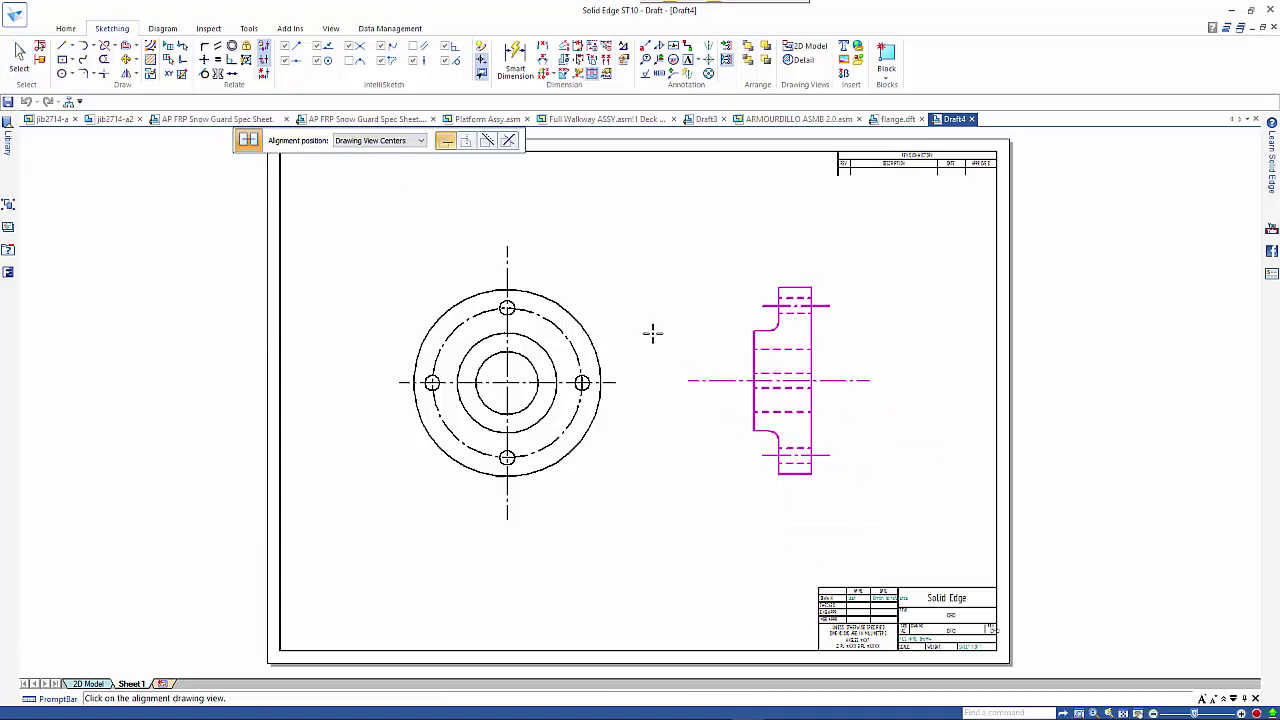
{"action": "left_click", "coordinate": [565, 290]}
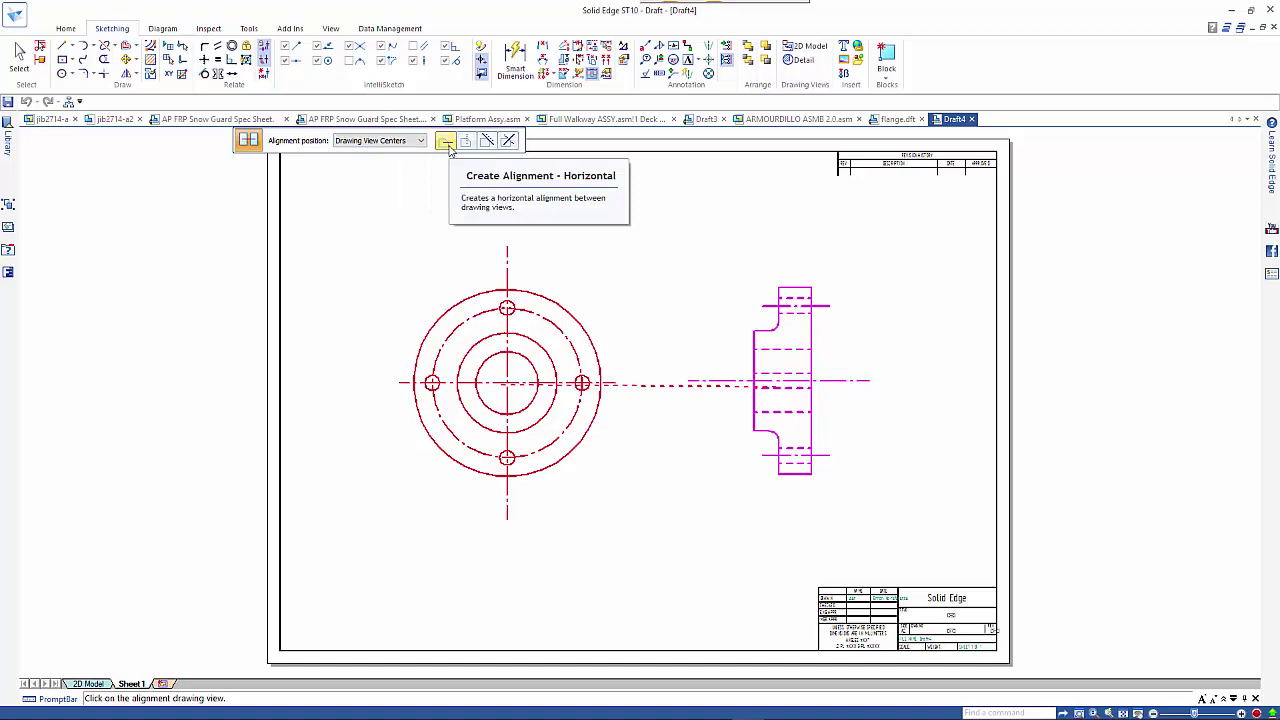
{"action": "left_click", "coordinate": [420, 141]}
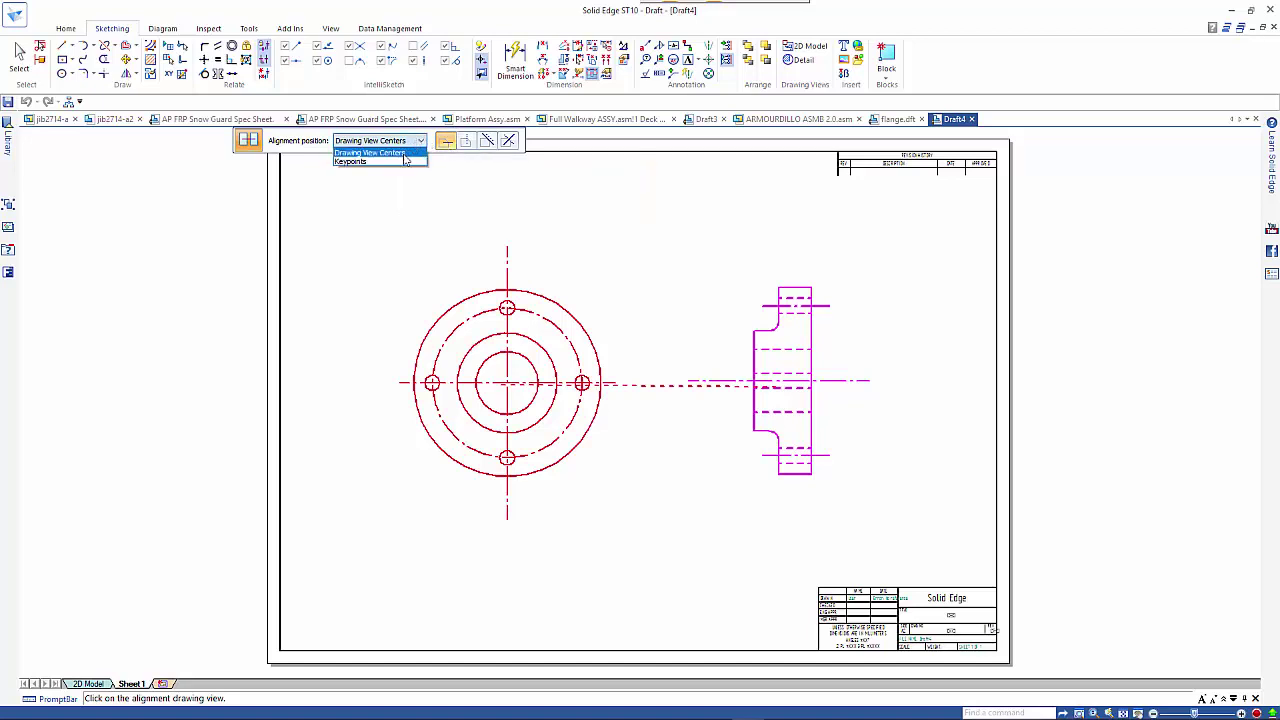
{"action": "left_click", "coordinate": [352, 161]}
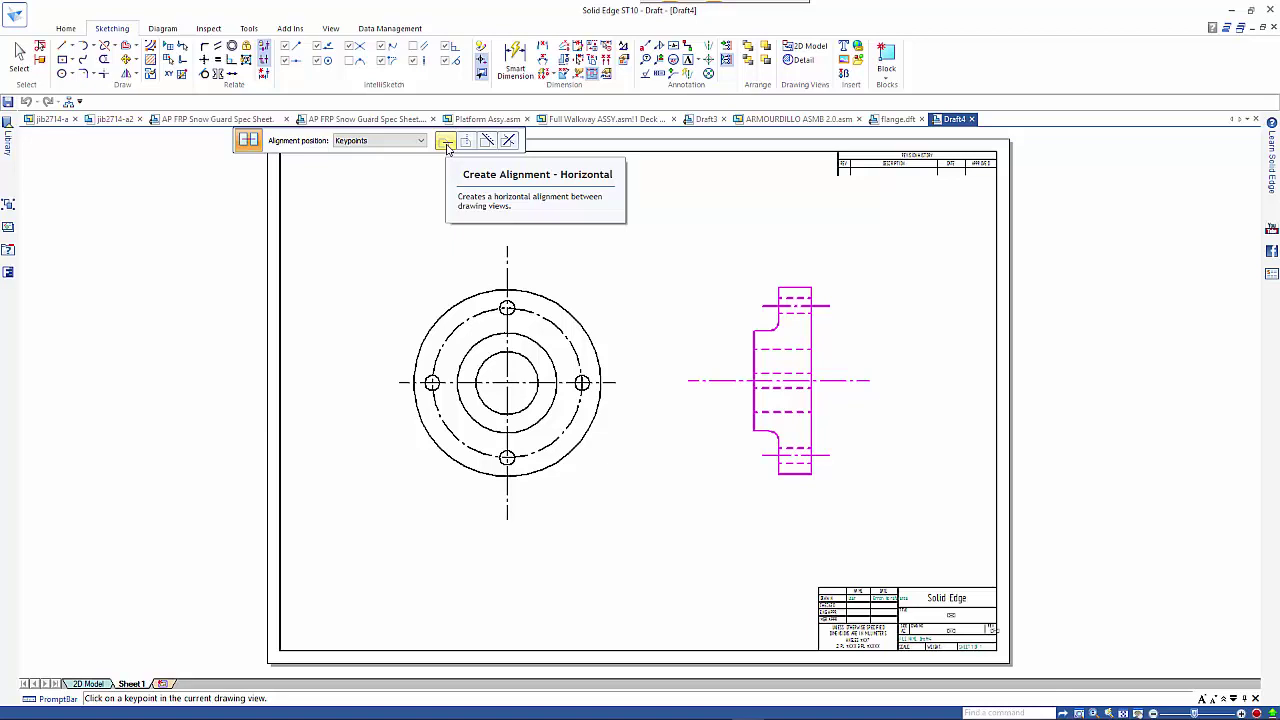
{"action": "left_click", "coordinate": [446, 142]}
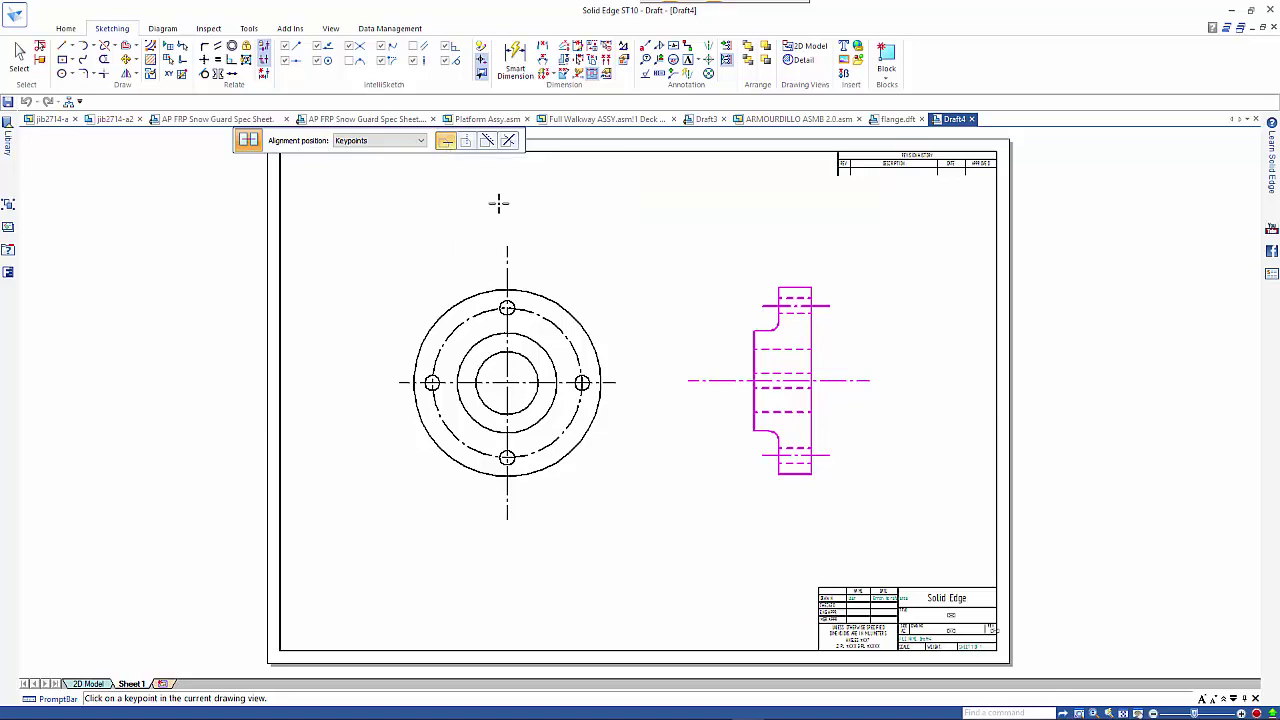
{"action": "left_click", "coordinate": [688, 380]}
{"action": "left_click", "coordinate": [615, 383]}
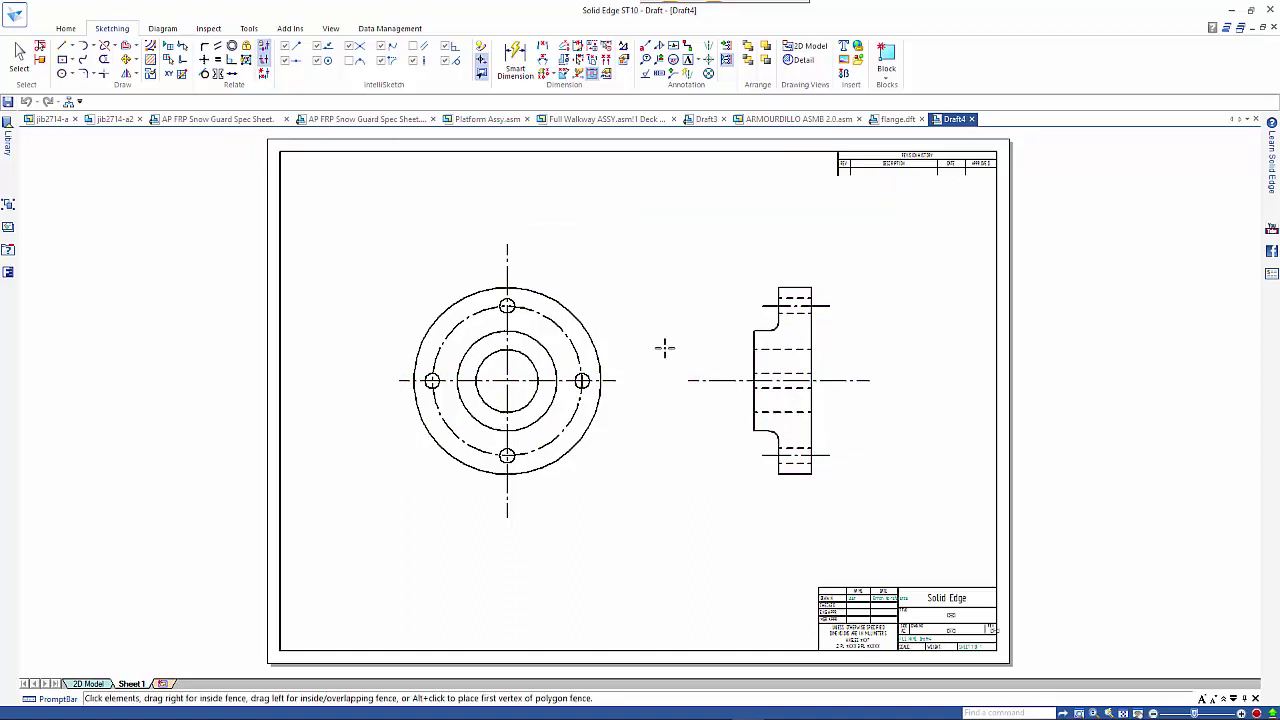
Move the flange side view slightly right, keeping it aligned with the plan view and at 1:1 scale.
{"action": "left_click", "coordinate": [700, 360]}
{"action": "key", "text": "Escape"}
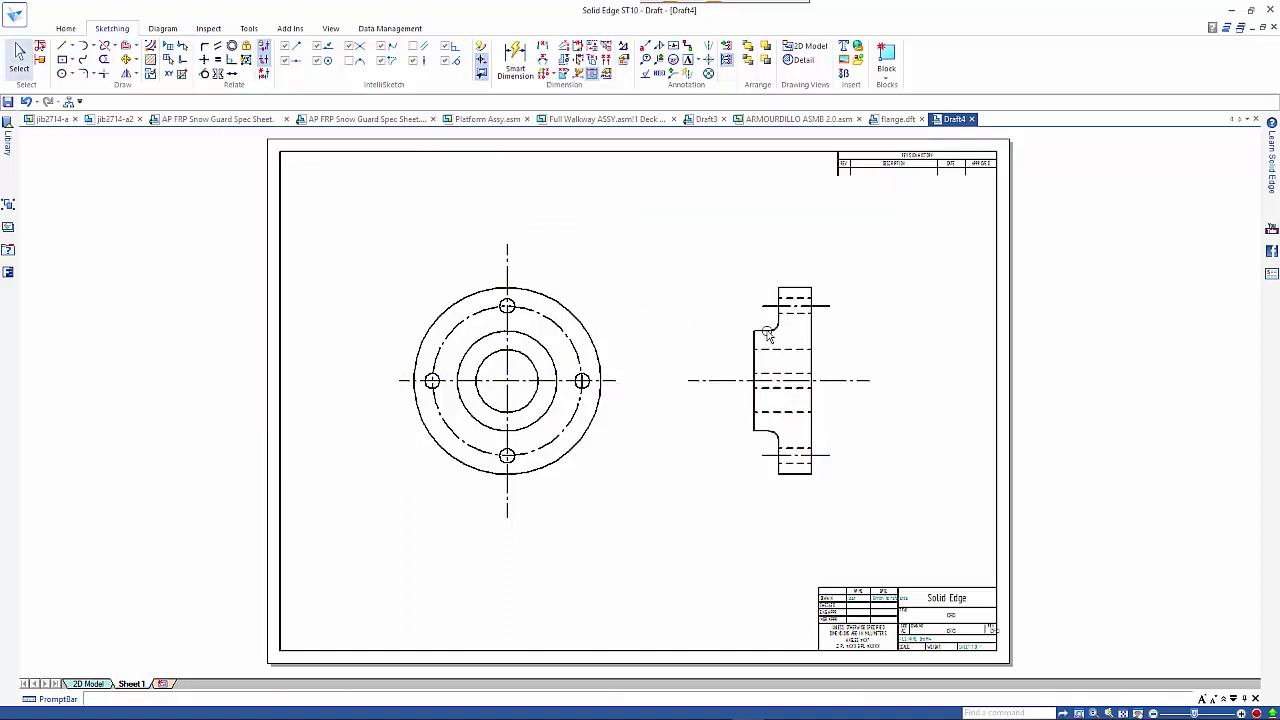
{"action": "left_click", "coordinate": [763, 322]}
{"action": "key", "text": "Escape"}
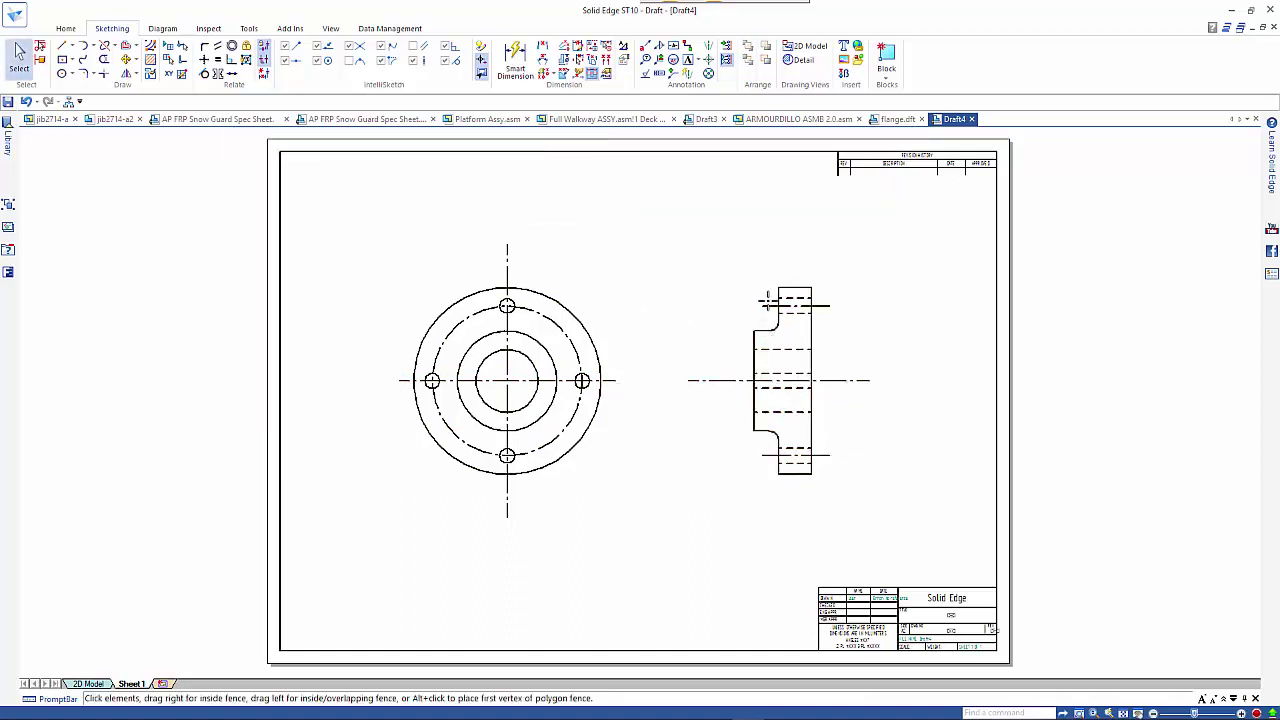
{"action": "left_click_drag", "start_coordinate": [767, 300], "coordinate": [698, 356]}
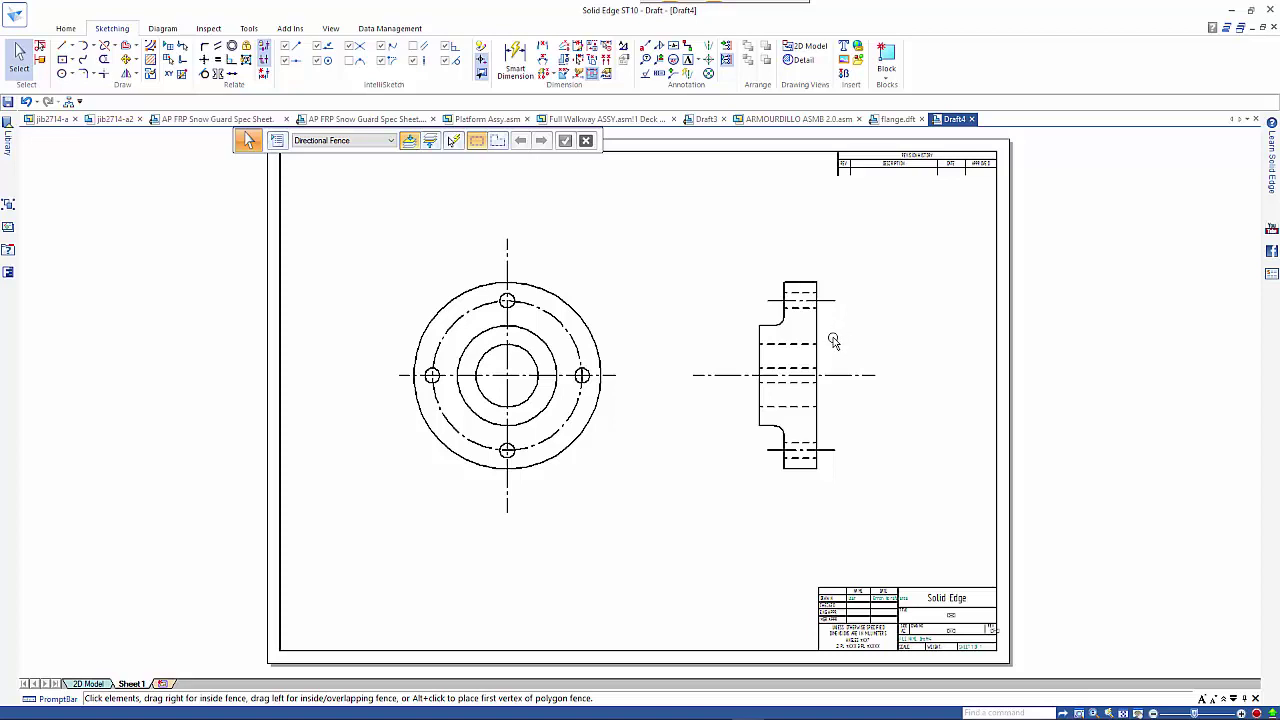
{"action": "left_click_drag", "start_coordinate": [820, 329], "coordinate": [818, 333]}
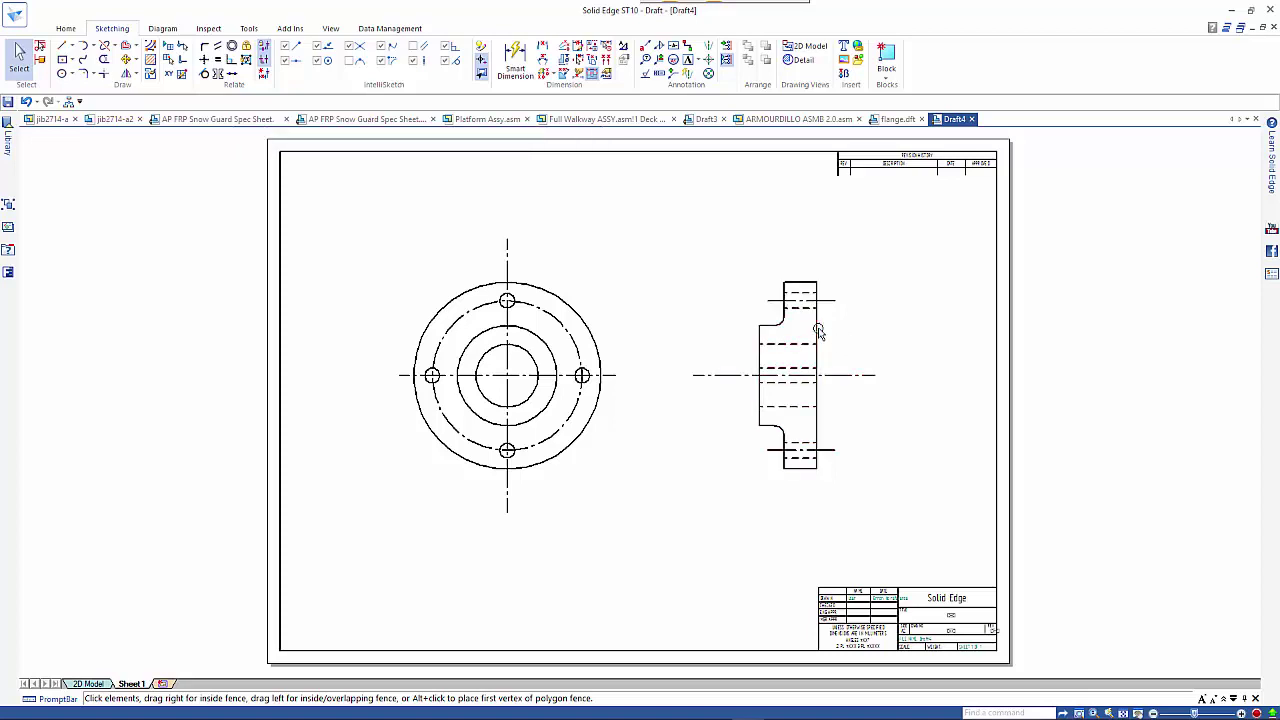
{"action": "left_click", "coordinate": [818, 333]}
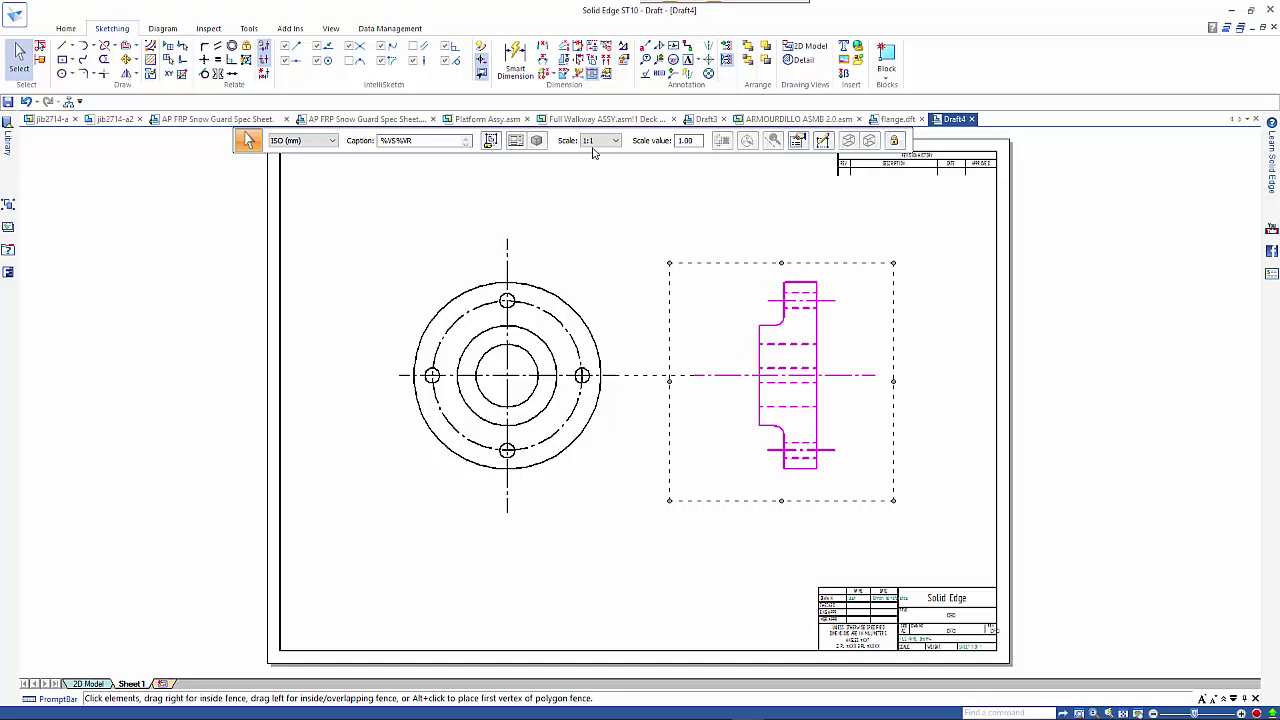